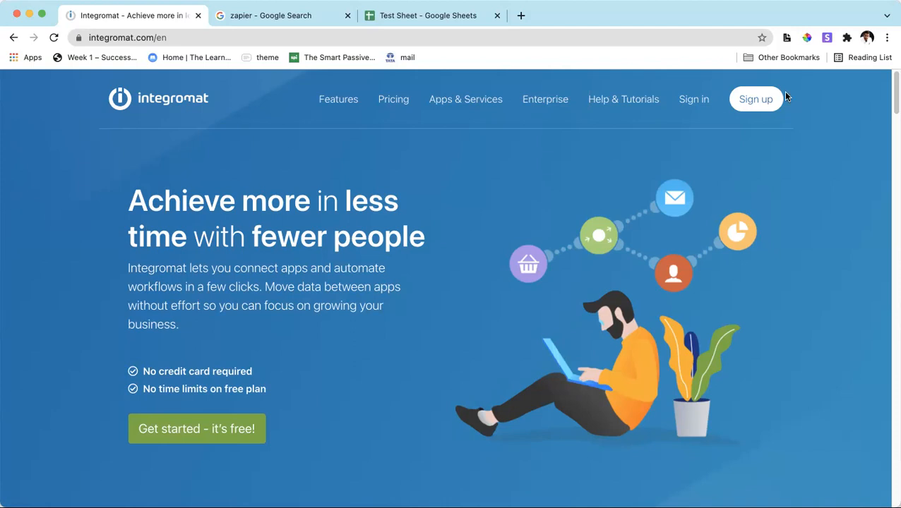
# Sign in to Integromat with an existing Google account.
pyautogui.click(695, 100)
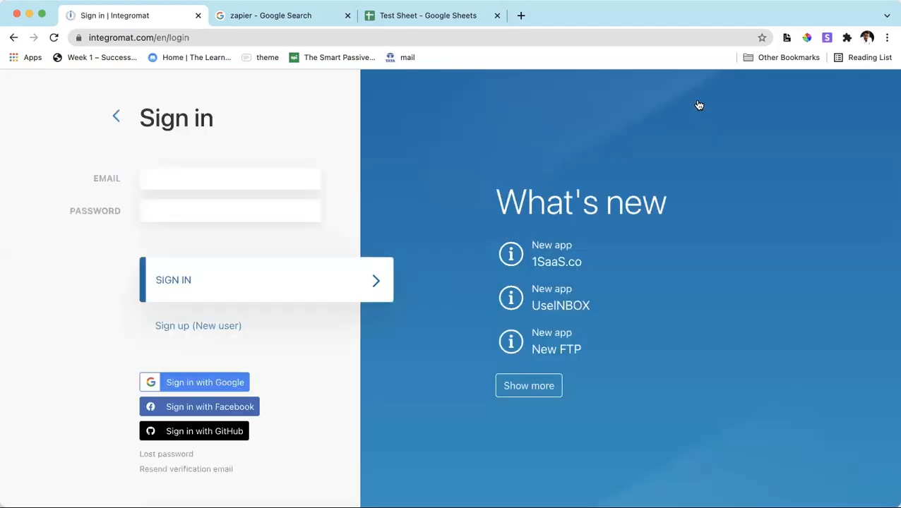
pyautogui.click(187, 382)
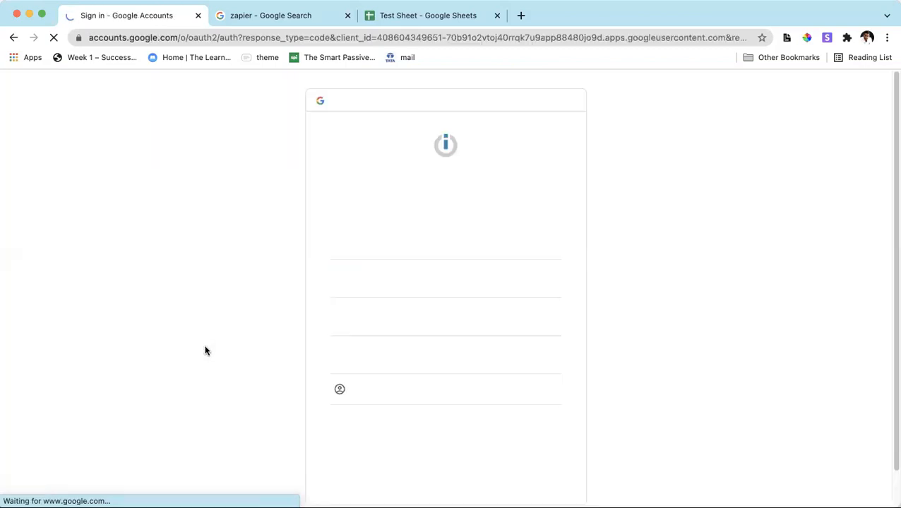
pyautogui.click(394, 357)
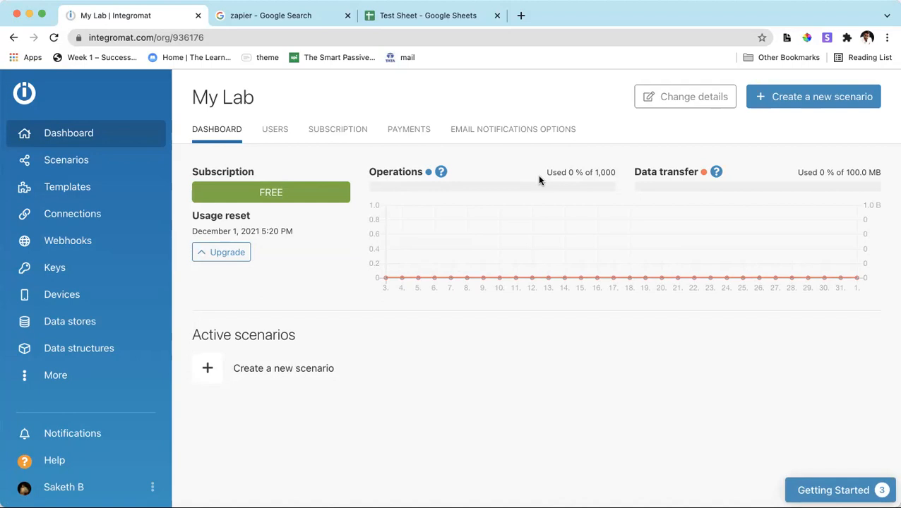
# Review the operations and data transfer usage of the current plan on the organization dashboard.
pyautogui.moveTo(545, 172); pyautogui.dragTo(616, 174)
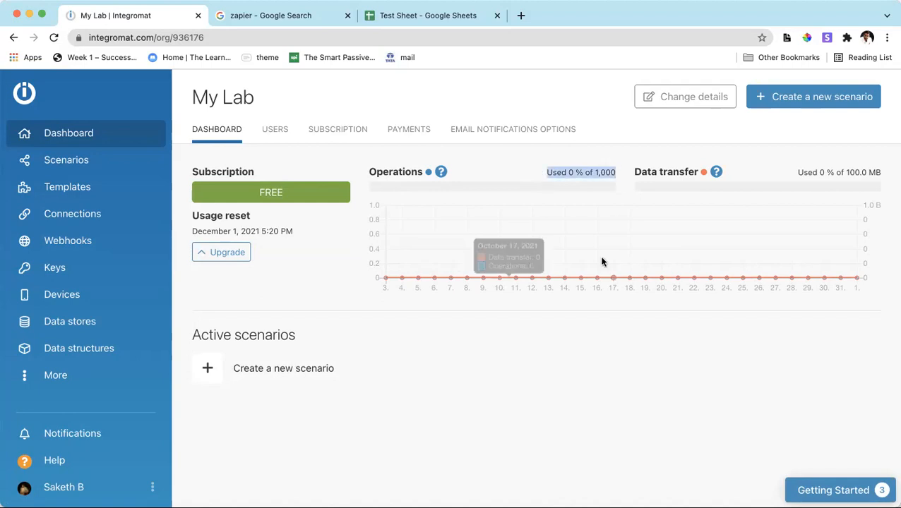
pyautogui.moveTo(797, 172); pyautogui.dragTo(883, 175)
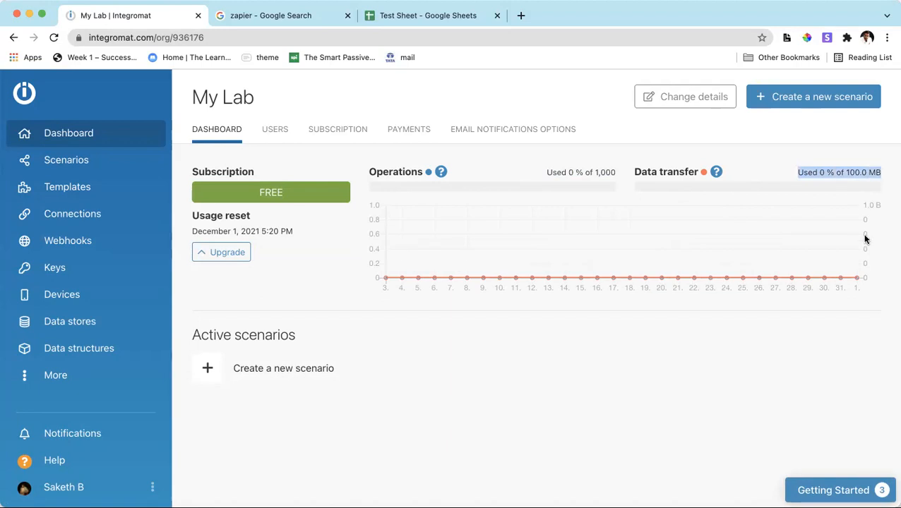
pyautogui.click(608, 339)
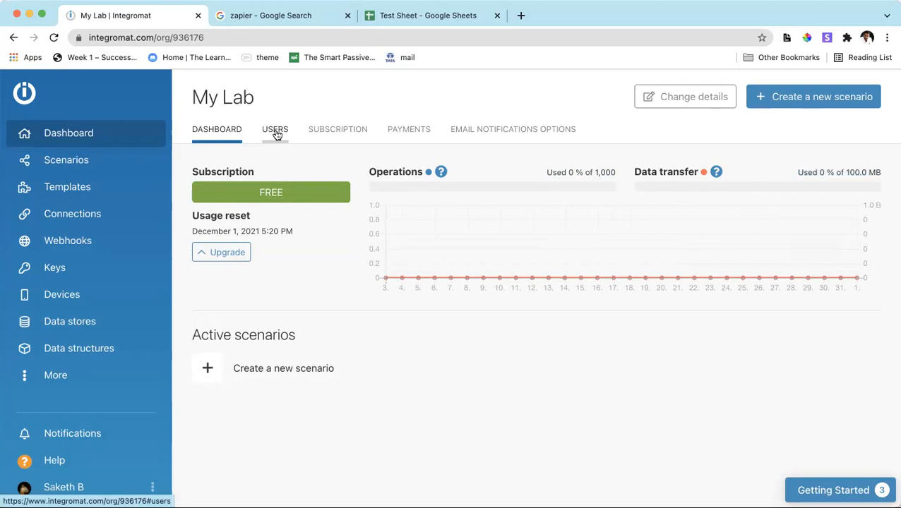
# Examine the subscription plans, comparing operations, data transfer and minimum interval for the Free, Basic, Standard and Business tiers.
pyautogui.click(319, 134)
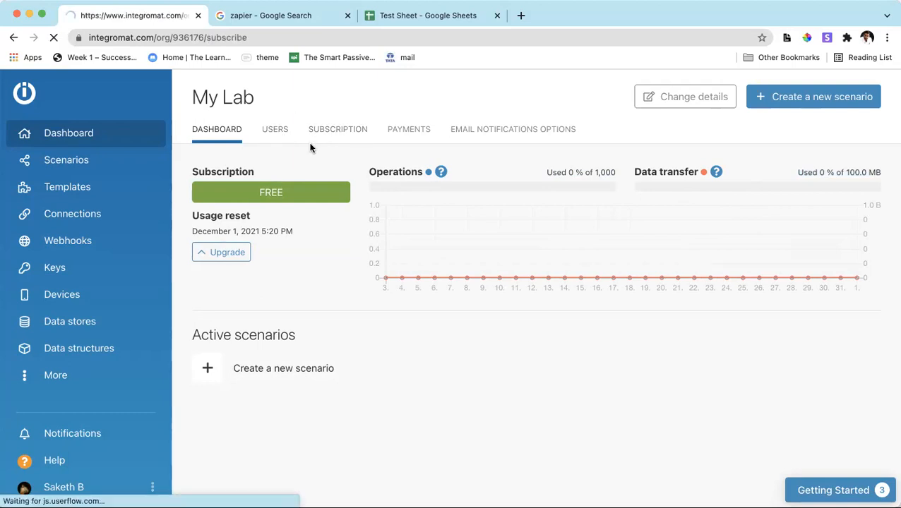
pyautogui.scroll(-3, 271, 323)
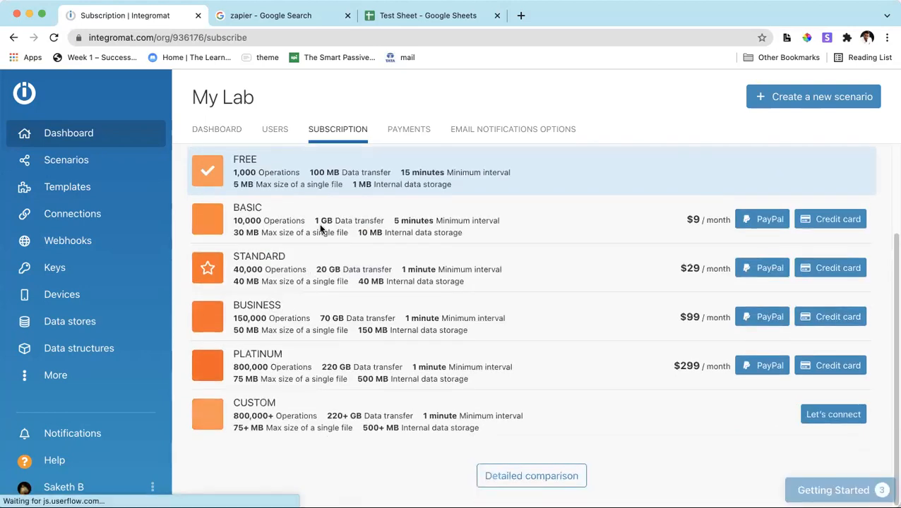
pyautogui.scroll(2, 287, 242)
pyautogui.moveTo(234, 259); pyautogui.dragTo(382, 260)
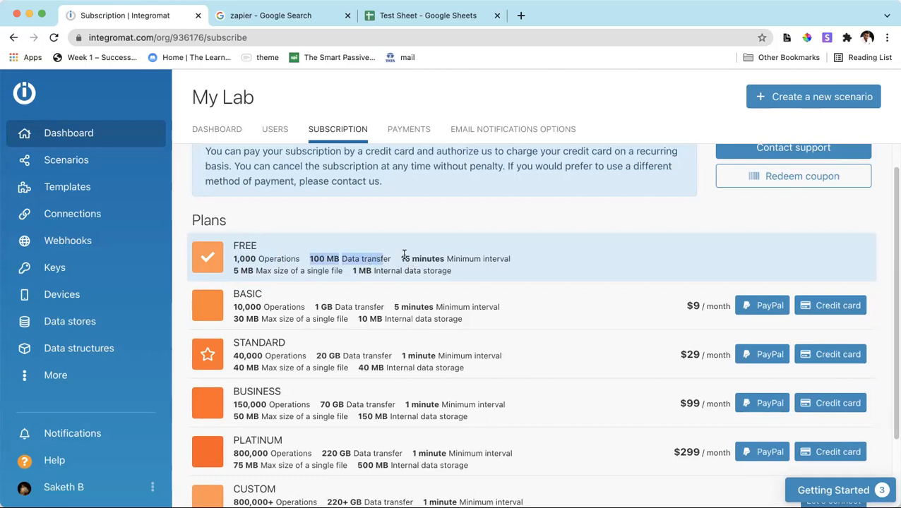
pyautogui.moveTo(402, 260); pyautogui.dragTo(446, 261)
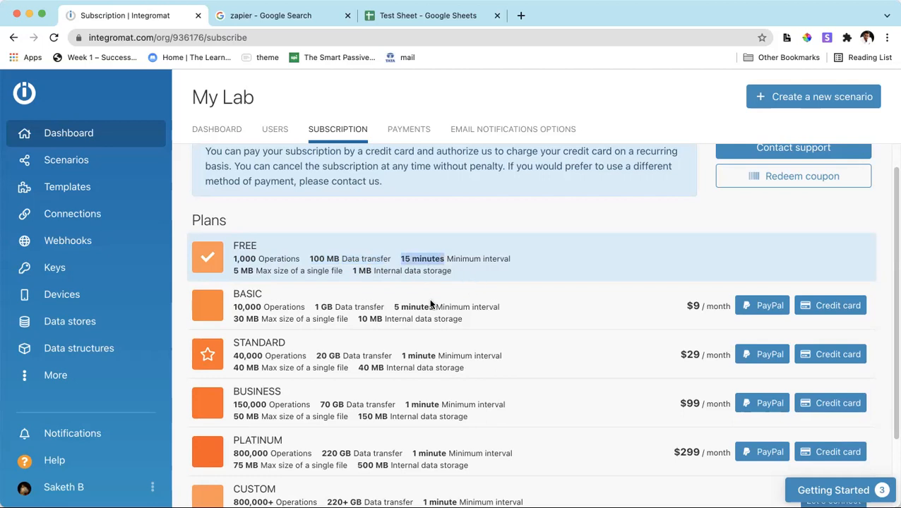
pyautogui.scroll(-2, 424, 307)
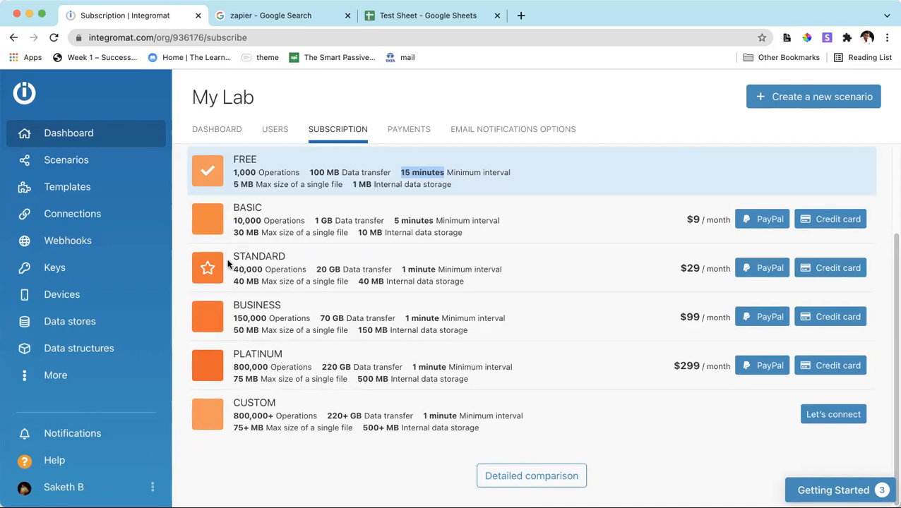
pyautogui.moveTo(234, 220); pyautogui.dragTo(305, 223)
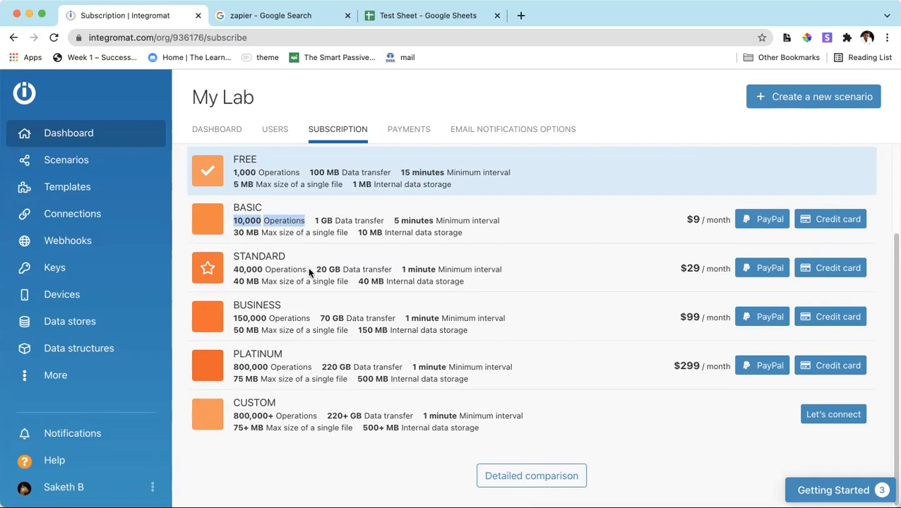
pyautogui.moveTo(316, 271); pyautogui.dragTo(379, 270)
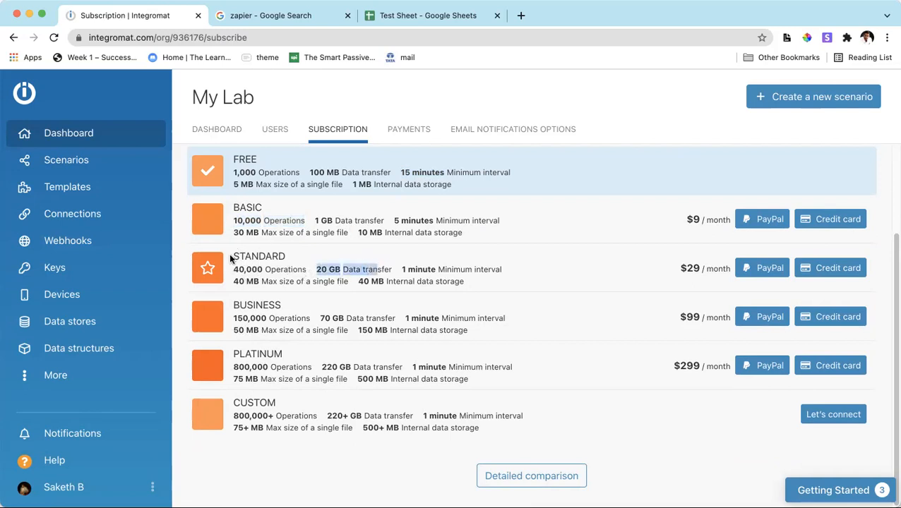
pyautogui.click(233, 259)
pyautogui.moveTo(233, 260); pyautogui.dragTo(290, 255)
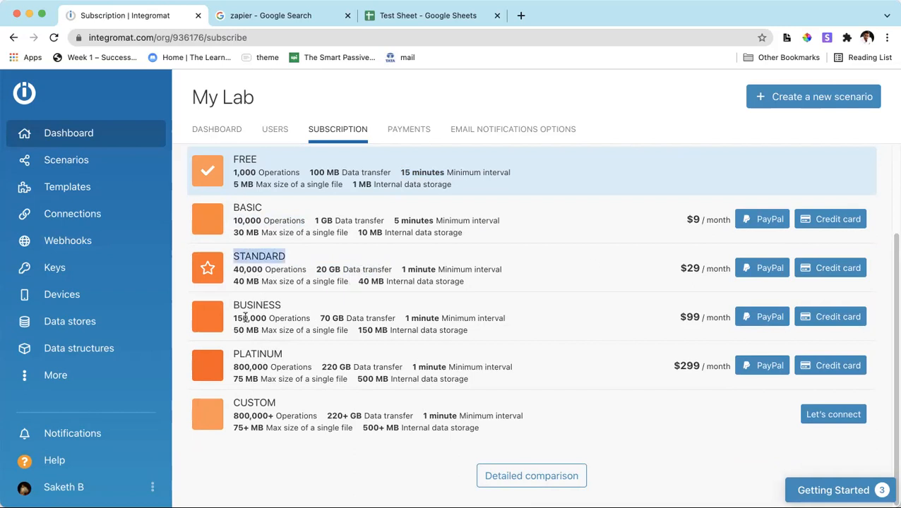
pyautogui.moveTo(233, 318); pyautogui.dragTo(315, 325)
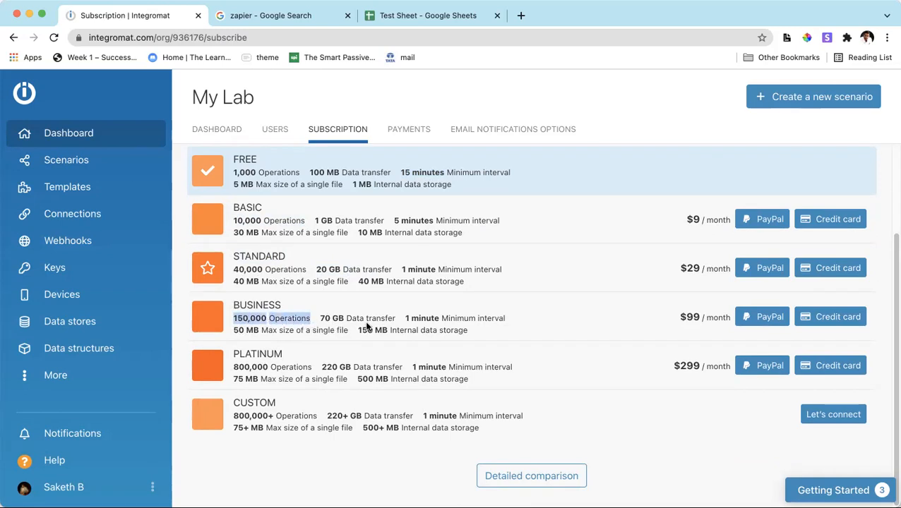
pyautogui.click(362, 308)
pyautogui.moveTo(233, 305); pyautogui.dragTo(278, 305)
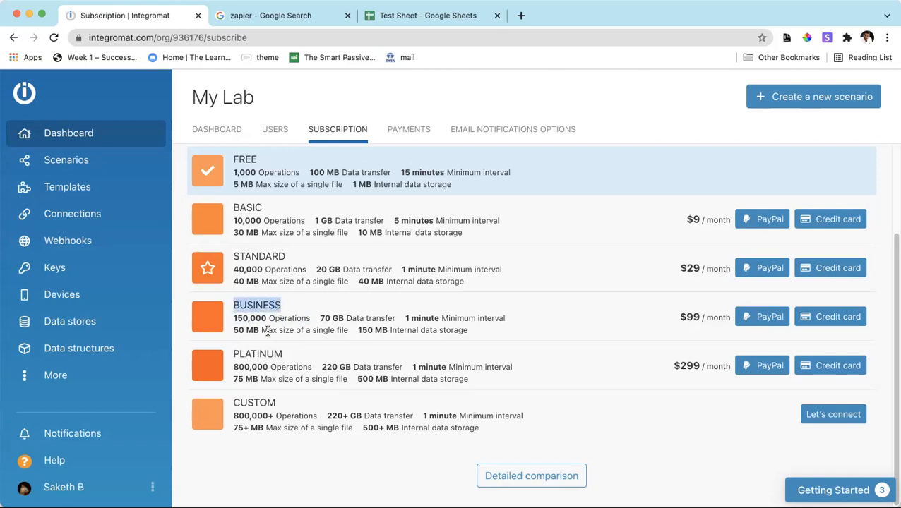
pyautogui.scroll(3, 243, 268)
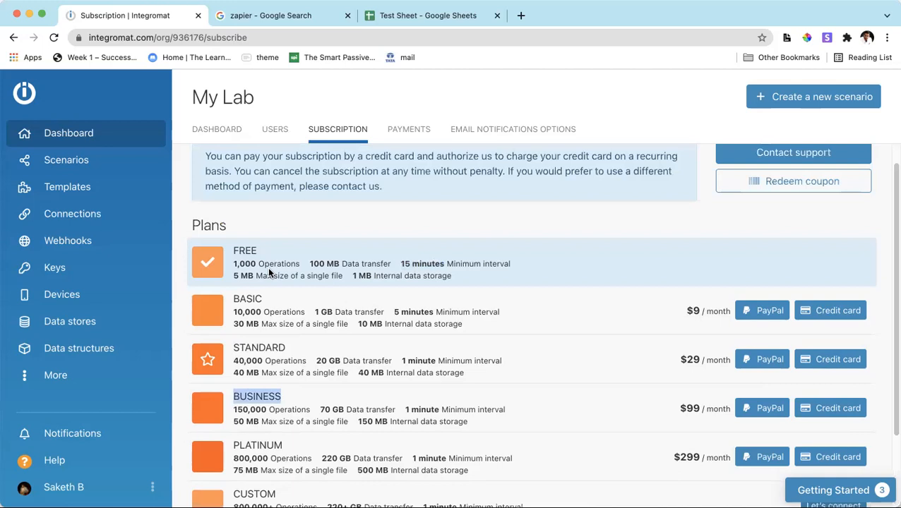
pyautogui.moveTo(233, 311); pyautogui.dragTo(304, 313)
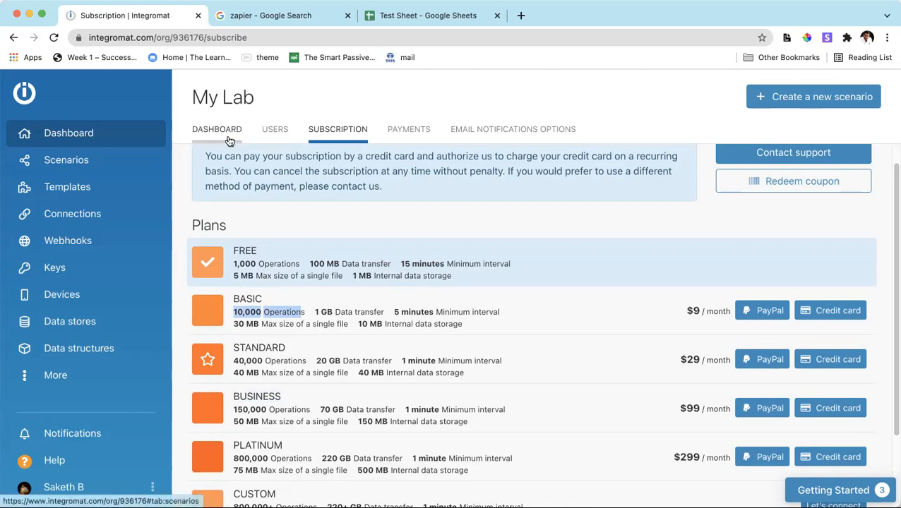
# Create a new scenario and open the app selection for its first module.
pyautogui.click(80, 161)
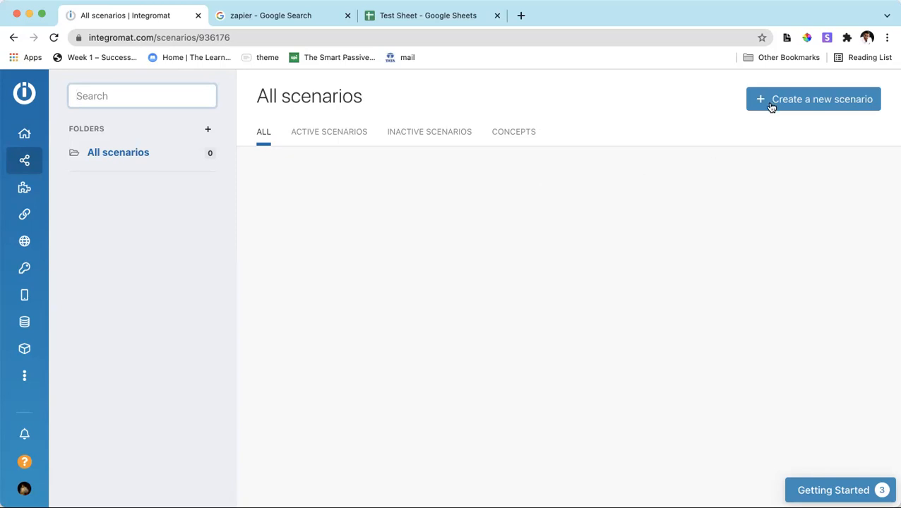
pyautogui.click(775, 105)
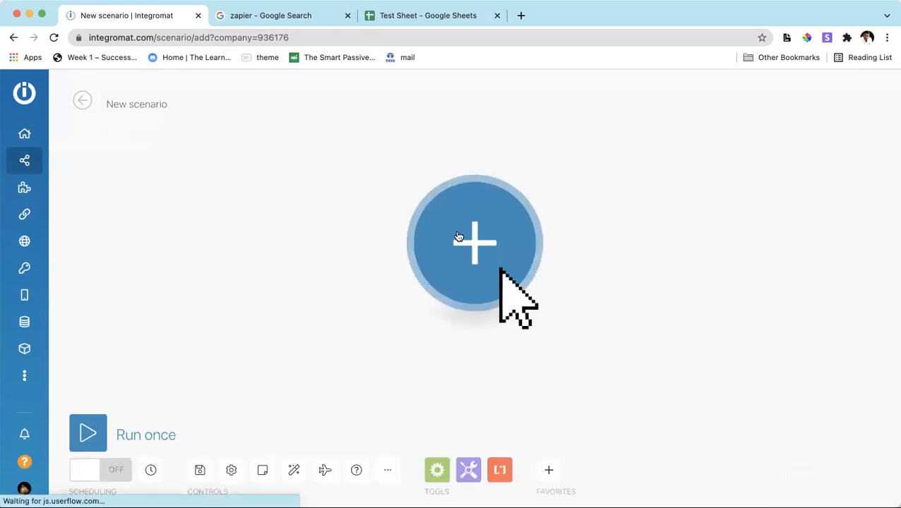
pyautogui.click(446, 260)
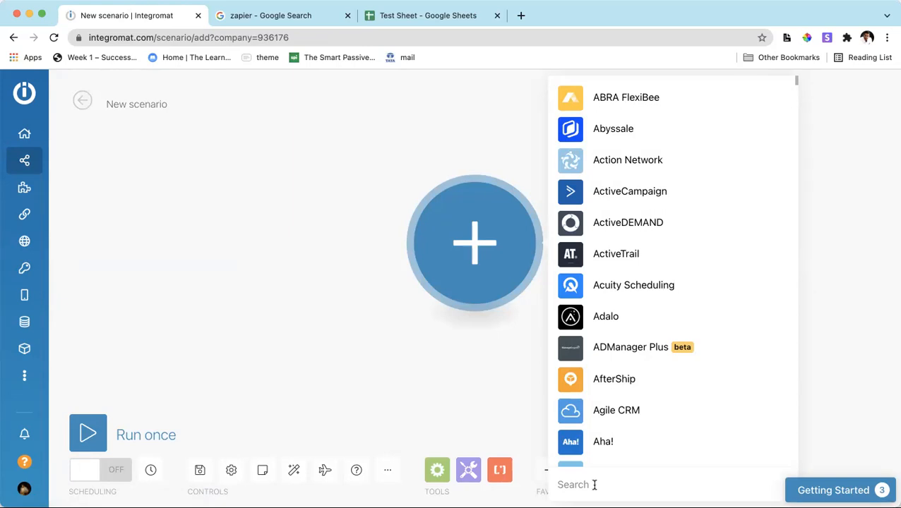
# Switch to Test Sheet in Google Sheets and enter the headers Name, Email id and Mobile Number in cells A1 to C1.
pyautogui.click(431, 20)
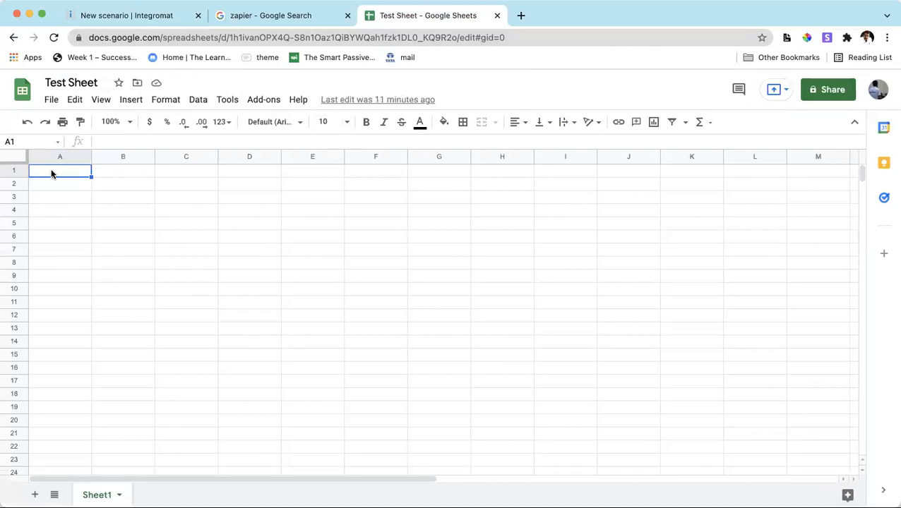
pyautogui.write('Name')
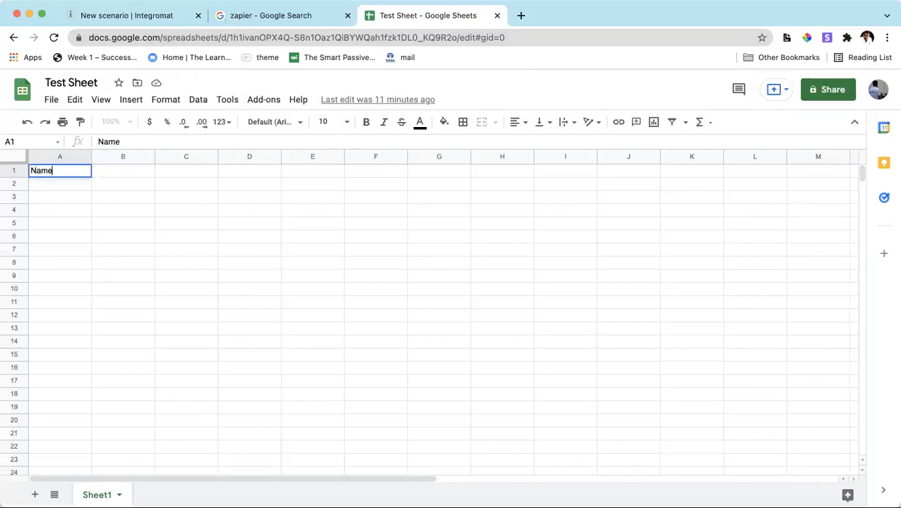
pyautogui.press('Tab')
pyautogui.write('Email')
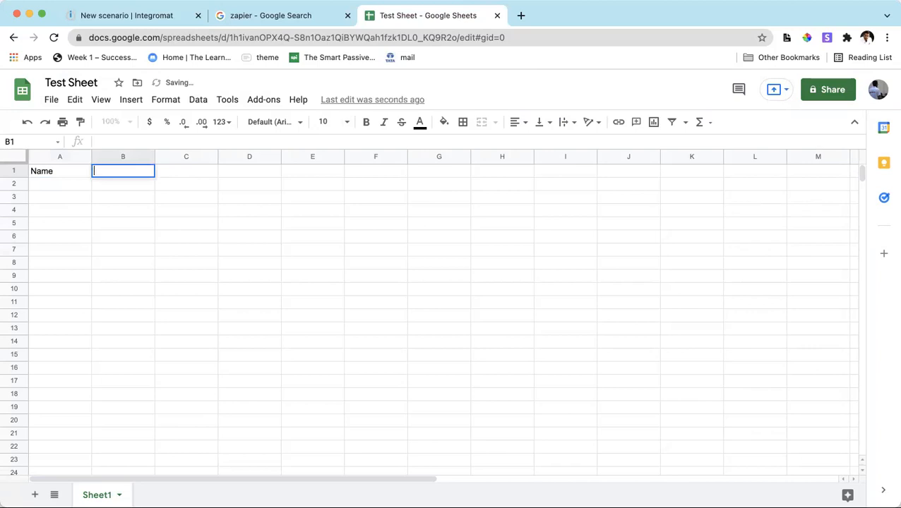
pyautogui.write(' id')
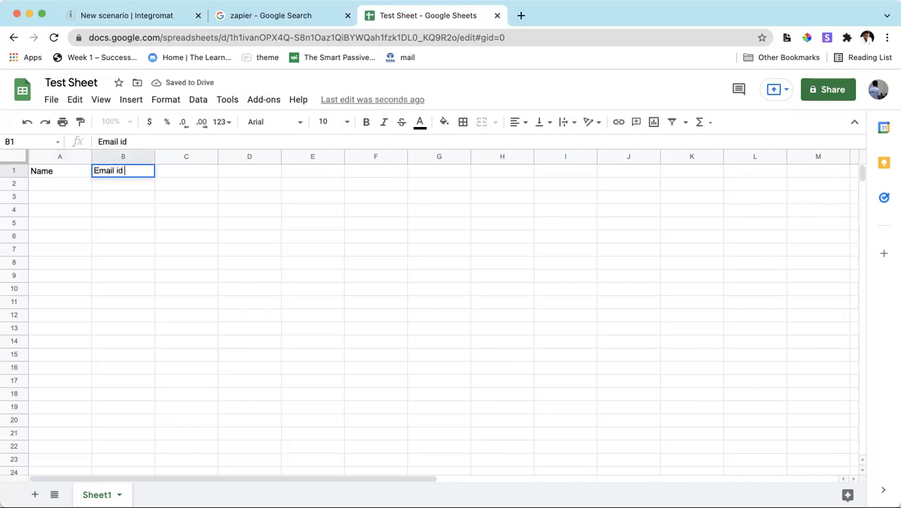
pyautogui.press('Tab')
pyautogui.write('Mobile Number')
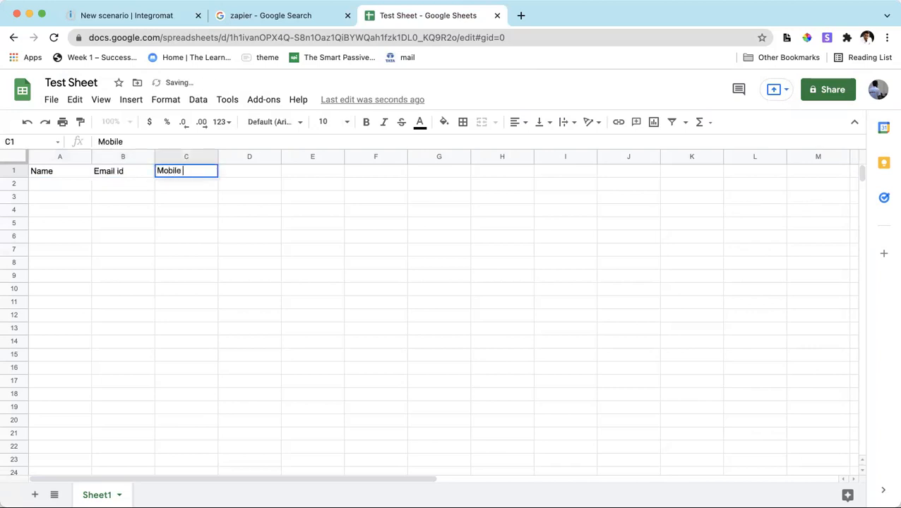
pyautogui.click(113, 210)
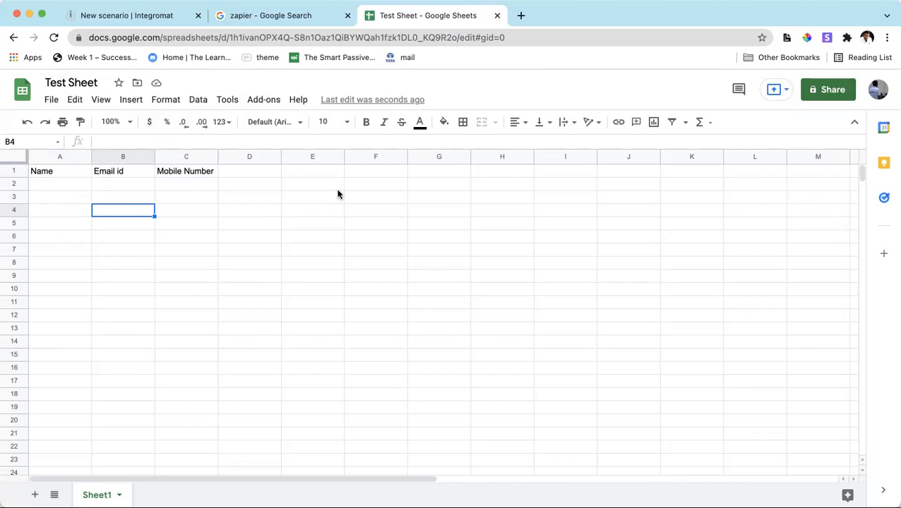
# Widen the Email id column to about twice its width.
pyautogui.moveTo(63, 187); pyautogui.dragTo(196, 434)
pyautogui.click(261, 395)
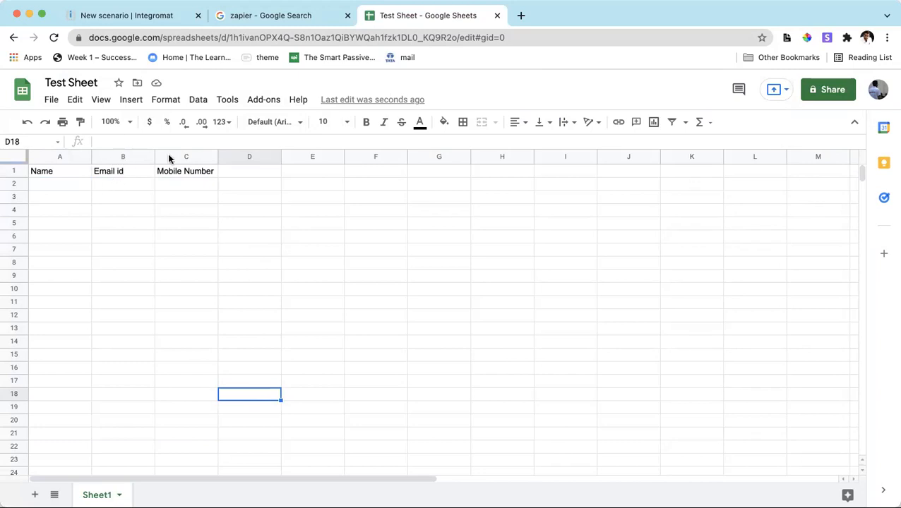
pyautogui.moveTo(155, 156); pyautogui.dragTo(222, 157)
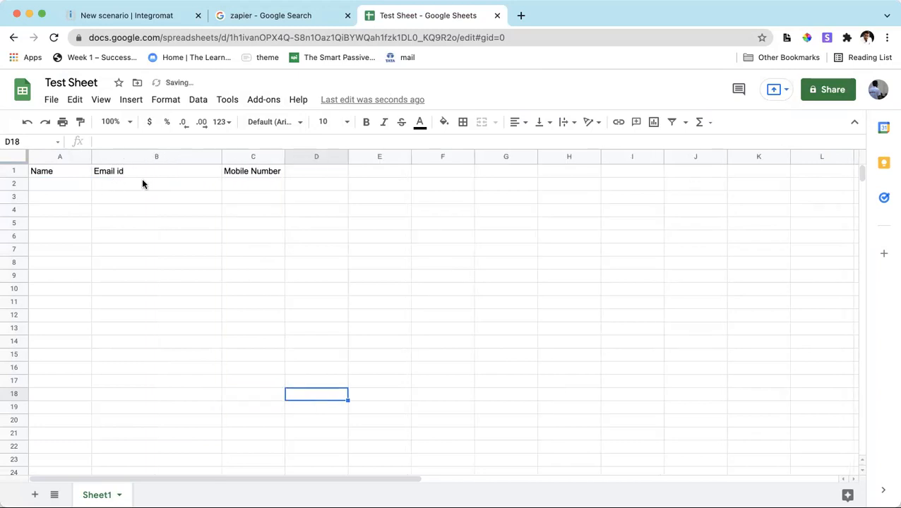
pyautogui.click(110, 185)
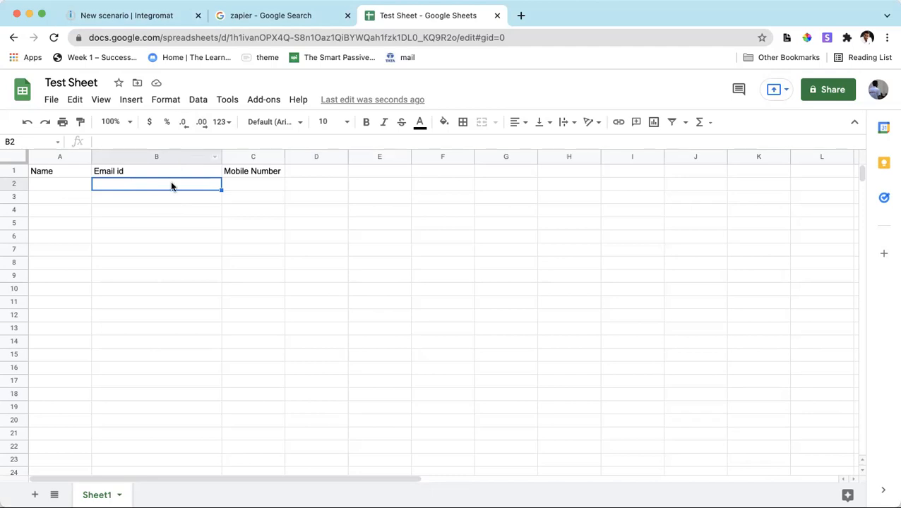
# Return to the new Integromat scenario, search the apps for "google sheet" and choose Google Sheets for the first module.
pyautogui.click(158, 17)
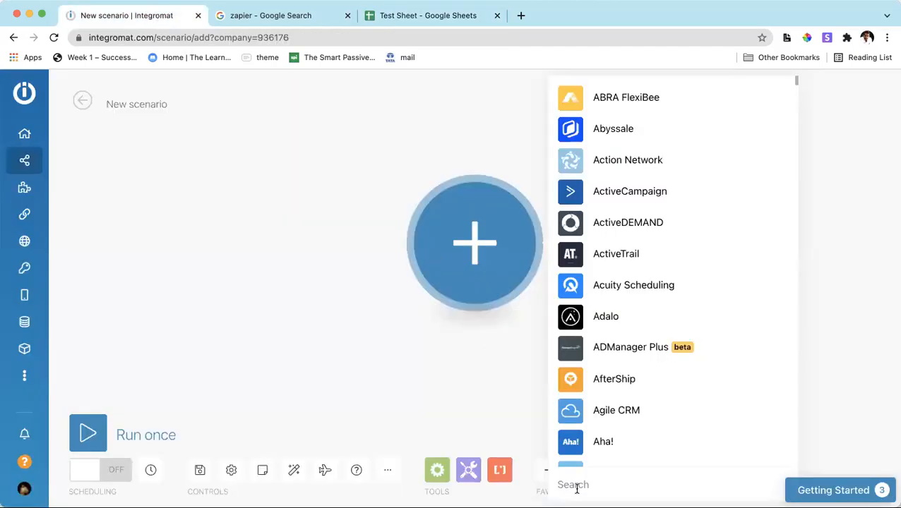
pyautogui.write('google')
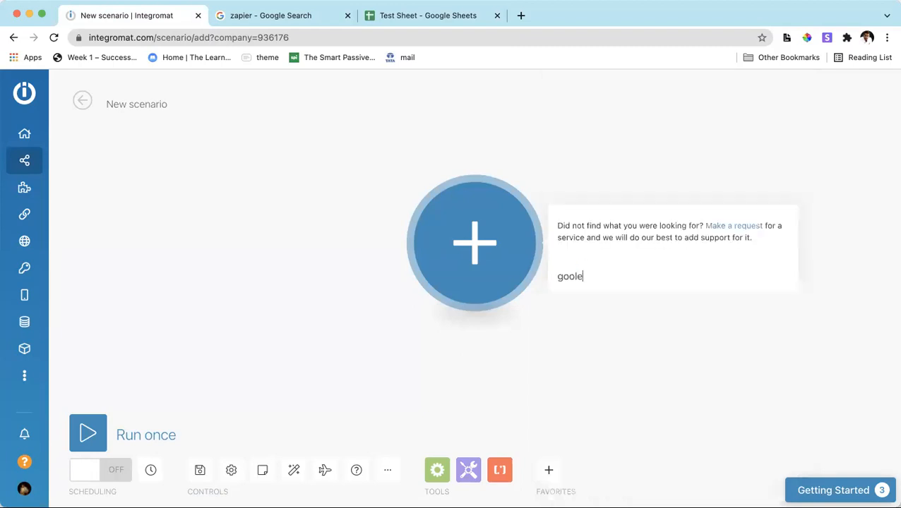
pyautogui.press('BackSpace')
pyautogui.press('BackSpace')
pyautogui.write('gle s')
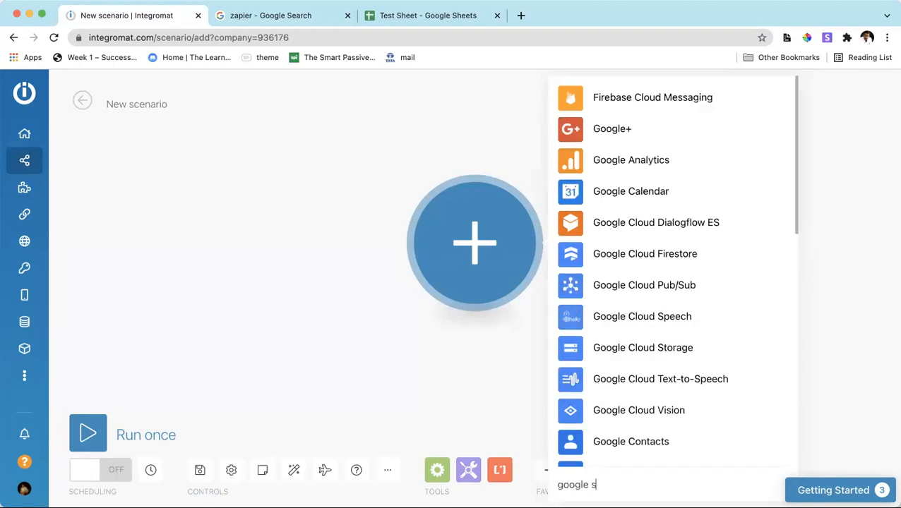
pyautogui.write('heet')
pyautogui.click(609, 212)
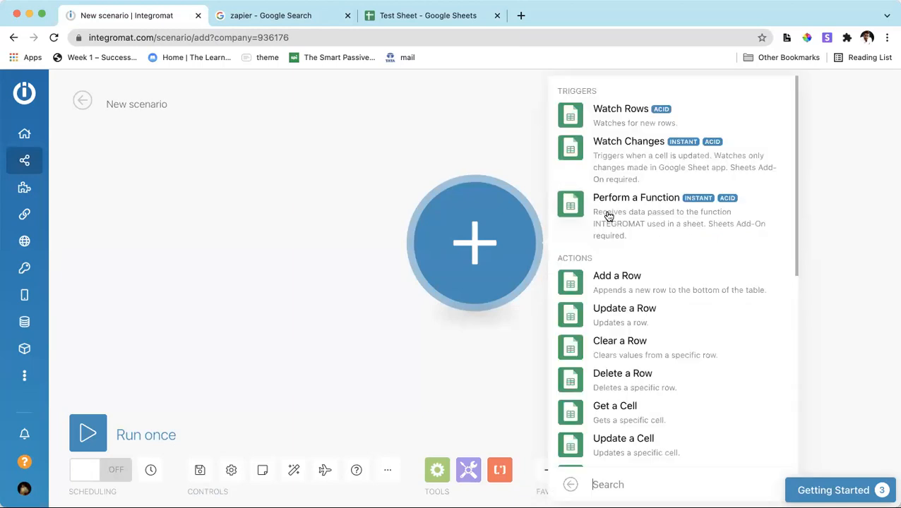
pyautogui.scroll(-5, 595, 349)
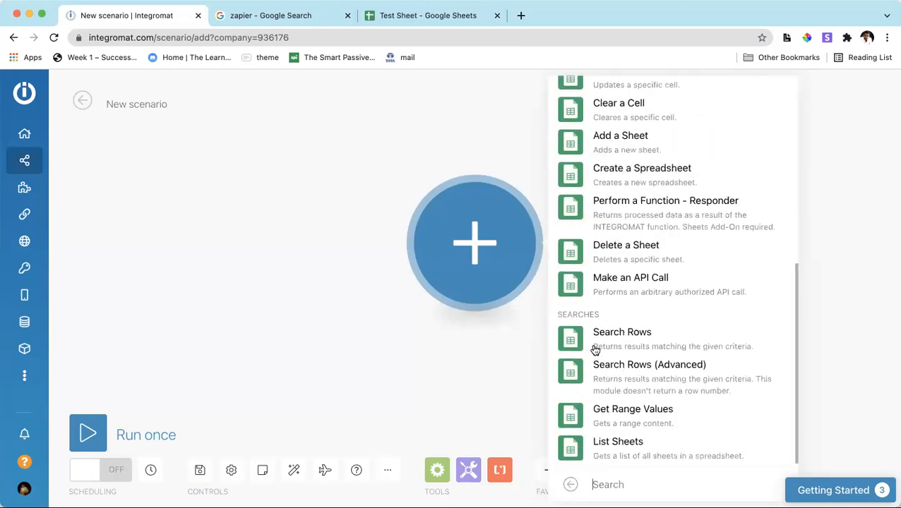
pyautogui.scroll(5, 596, 353)
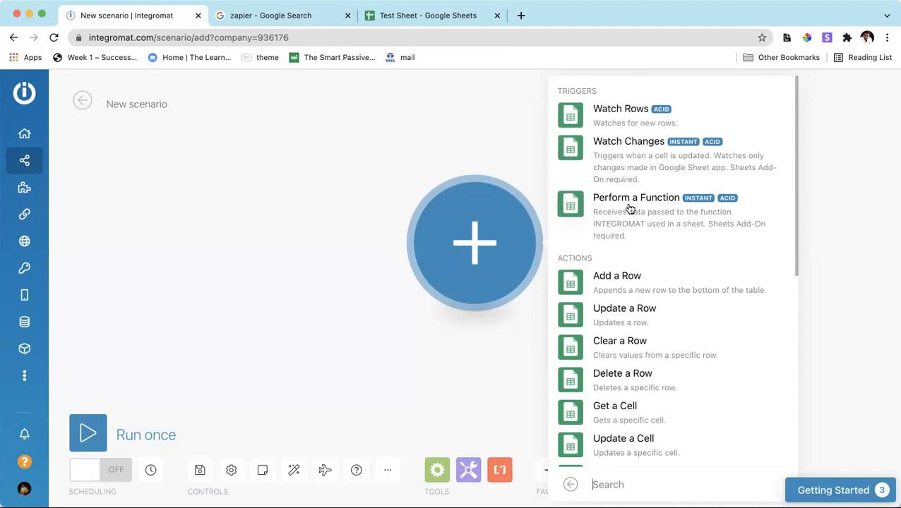
pyautogui.click(443, 16)
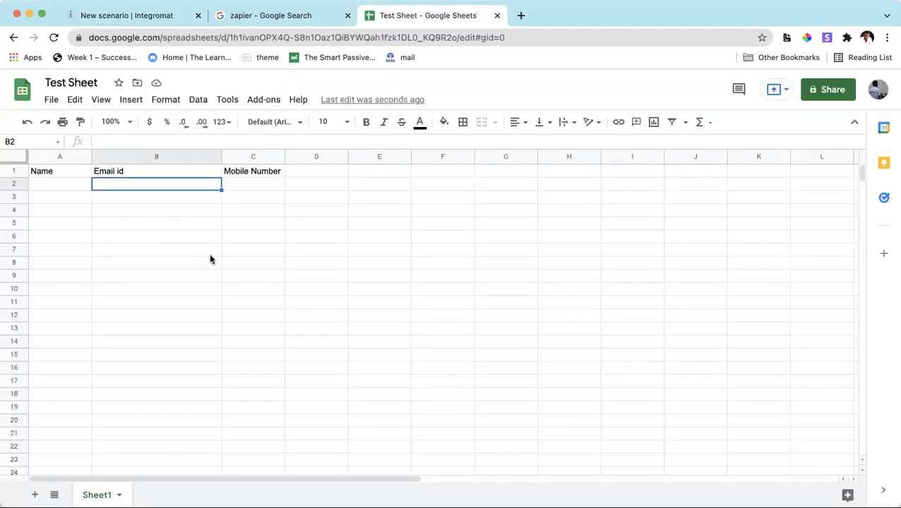
pyautogui.click(156, 14)
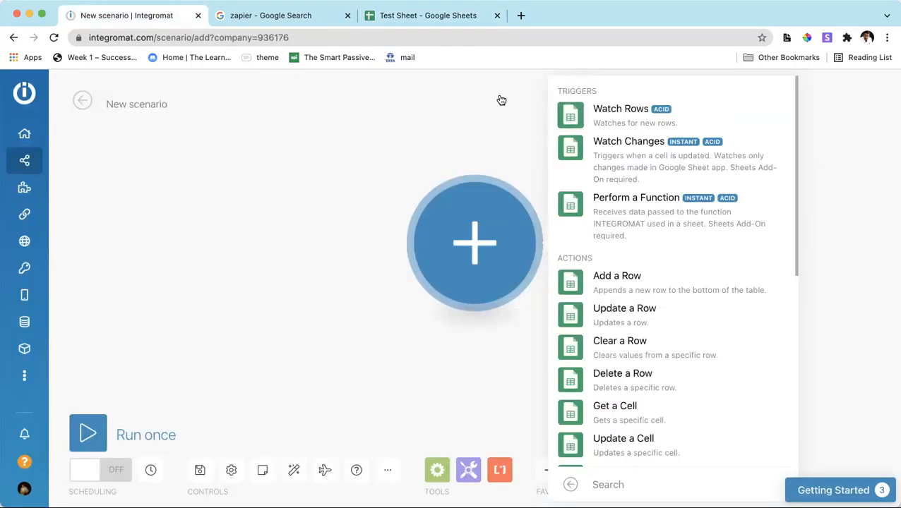
pyautogui.scroll(-1, 625, 237)
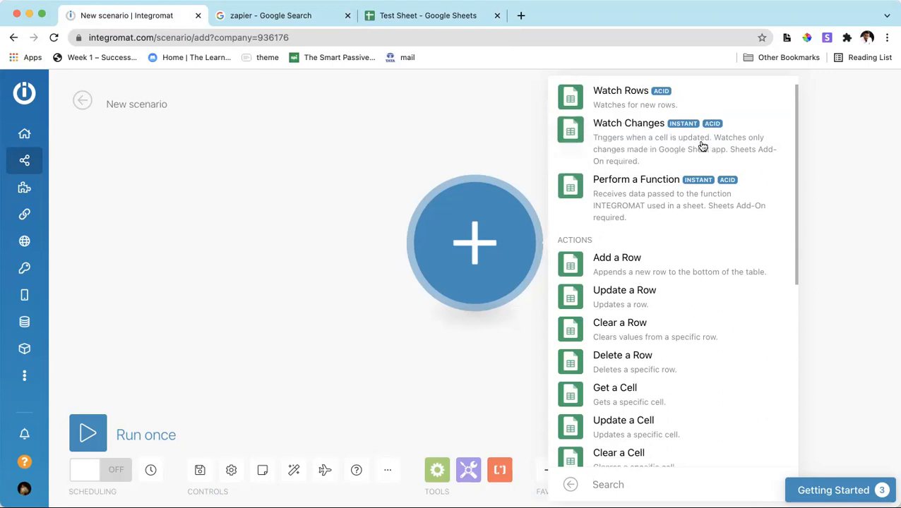
# Switch to Test Sheet and enter a sample contact's name, email address and mobile number in cells A2 to C2.
pyautogui.click(401, 17)
pyautogui.click(66, 180)
pyautogui.write('Saketh')
pyautogui.press('Tab')
pyautogui.press('Tab')
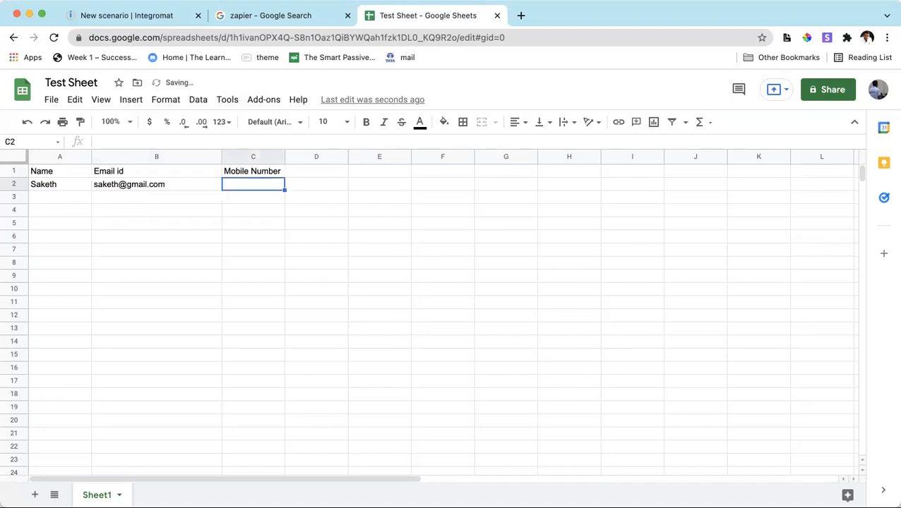
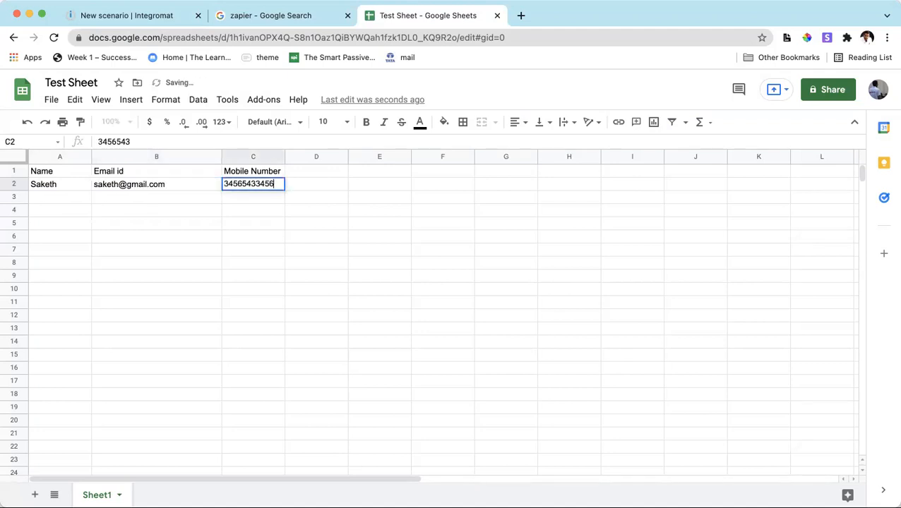
pyautogui.press('Tab')
# Replace the contact's mobile number in cell C2 with a nine-digit number.
pyautogui.click(242, 187)
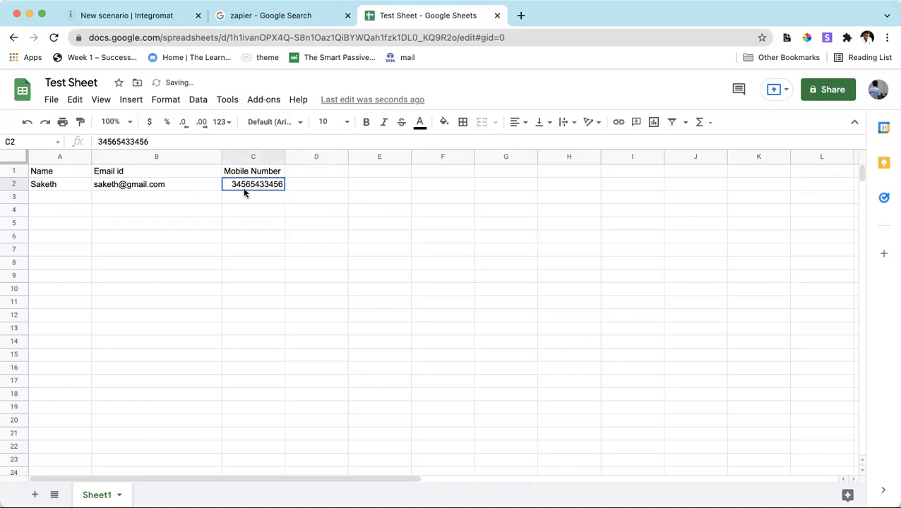
pyautogui.write('345434543')
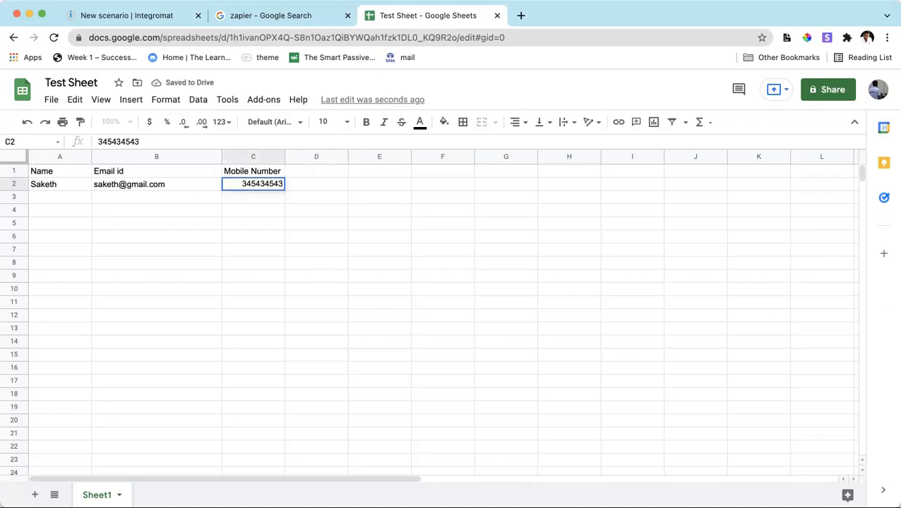
pyautogui.click(217, 238)
pyautogui.click(243, 185)
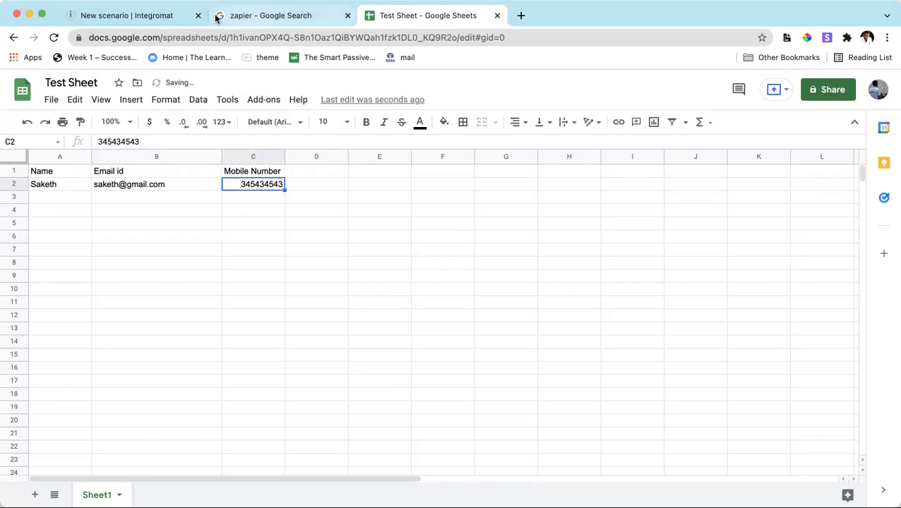
# Return to the Integromat scenario, review the Google Sheets modules and choose the Watch Rows trigger.
pyautogui.click(152, 17)
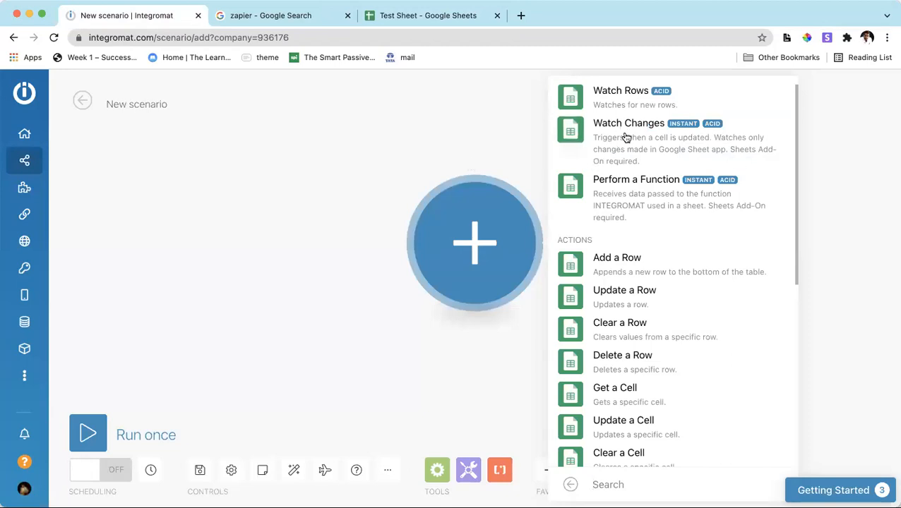
pyautogui.scroll(-1, 649, 320)
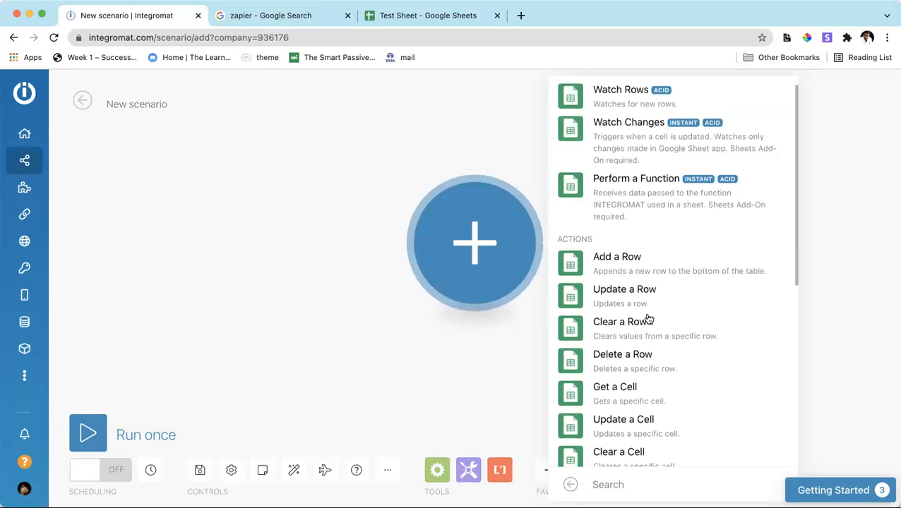
pyautogui.scroll(-2, 649, 320)
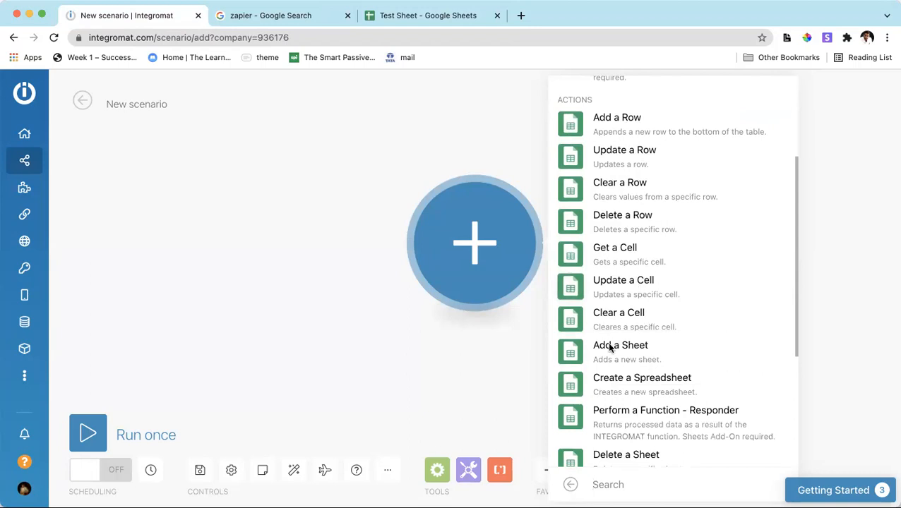
pyautogui.scroll(-1, 650, 316)
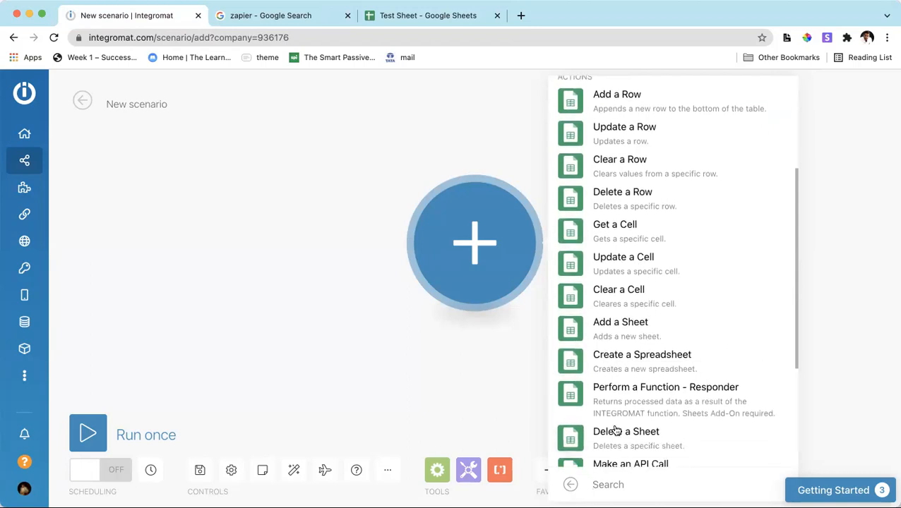
pyautogui.scroll(-3, 616, 430)
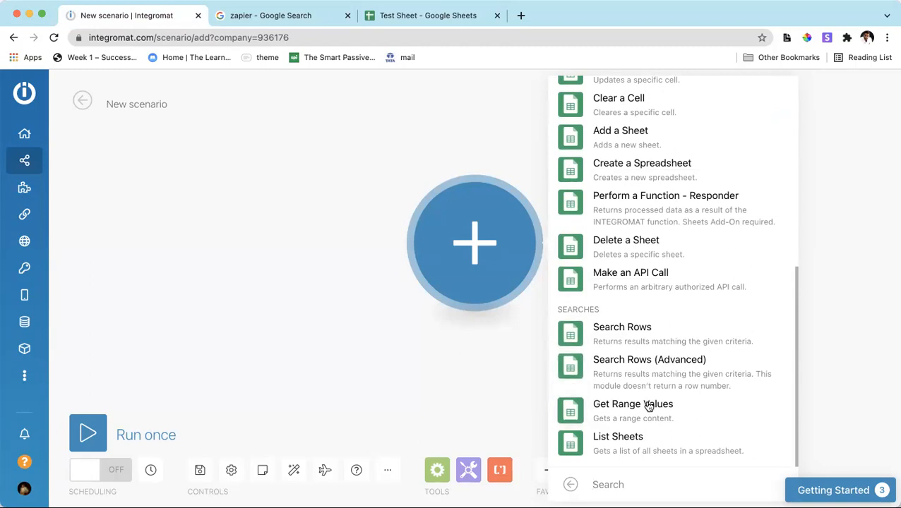
pyautogui.scroll(5, 650, 306)
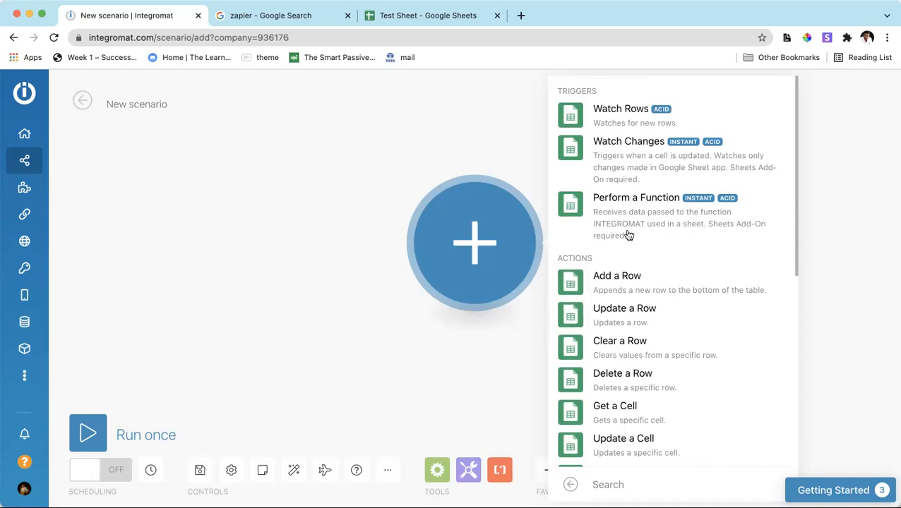
pyautogui.click(618, 125)
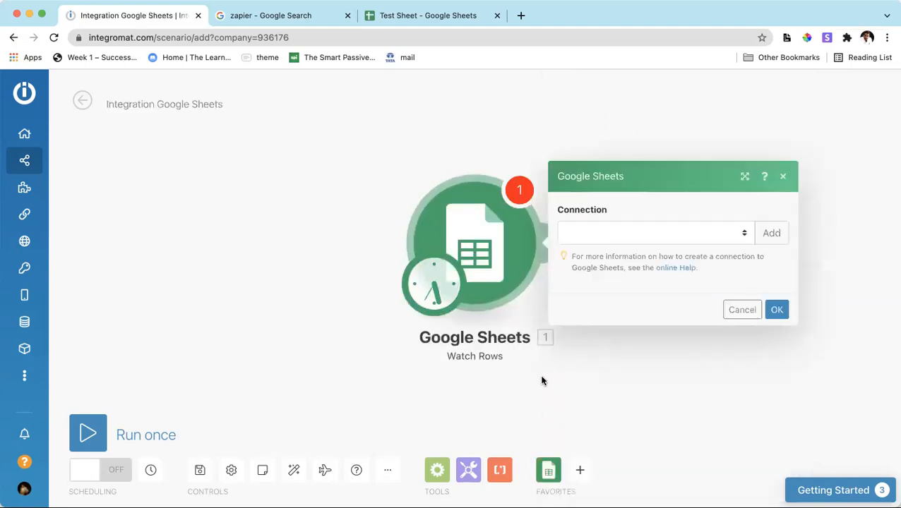
# Create a new Google connection named Testconnection for the Watch Rows module.
pyautogui.click(611, 238)
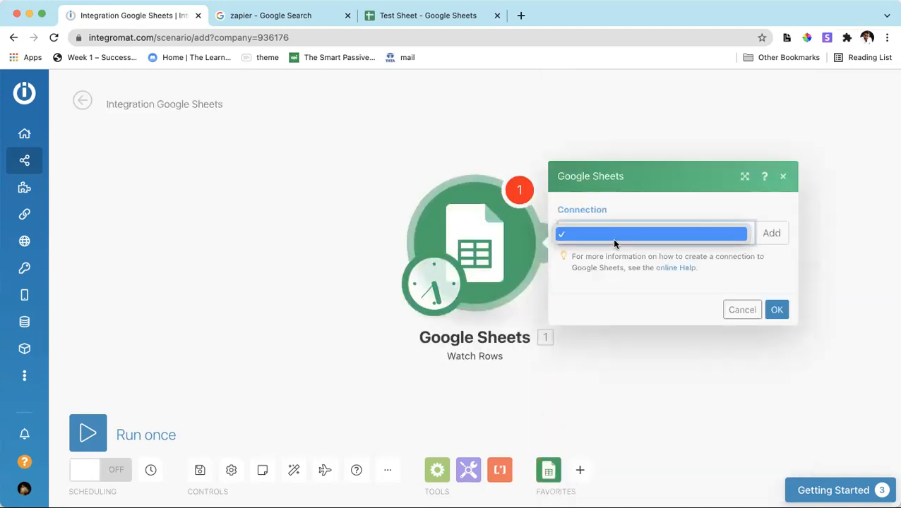
pyautogui.click(687, 288)
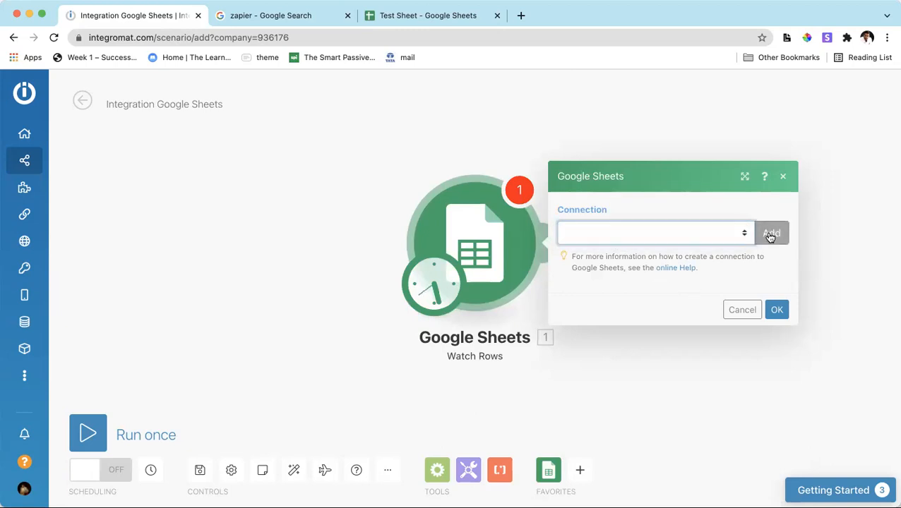
pyautogui.click(752, 234)
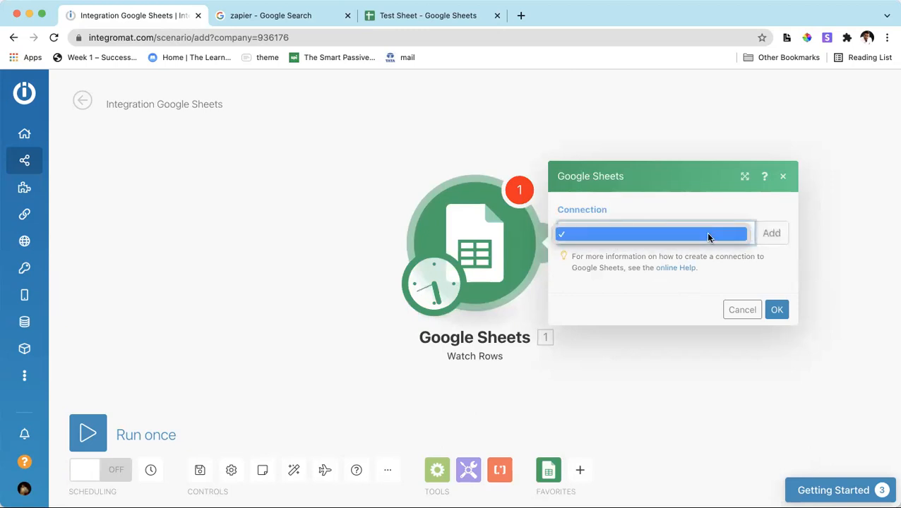
pyautogui.click(776, 234)
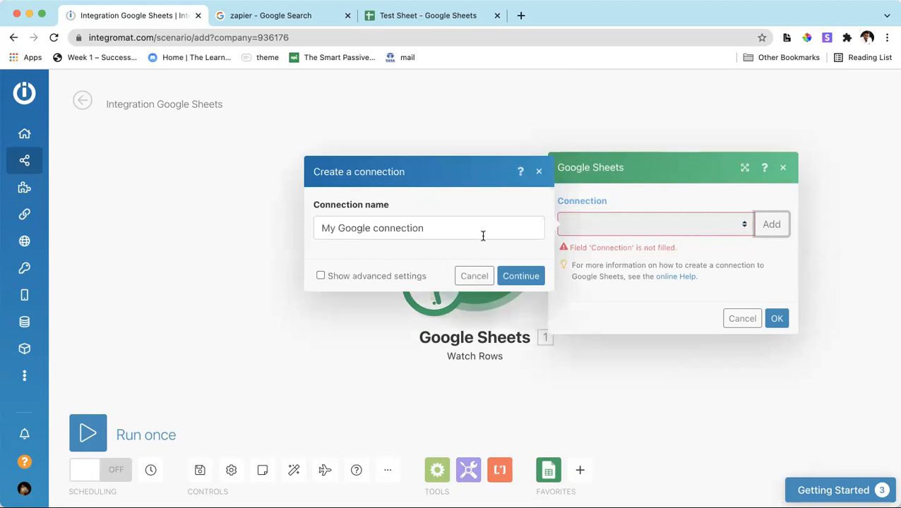
pyautogui.tripleClick(482, 233)
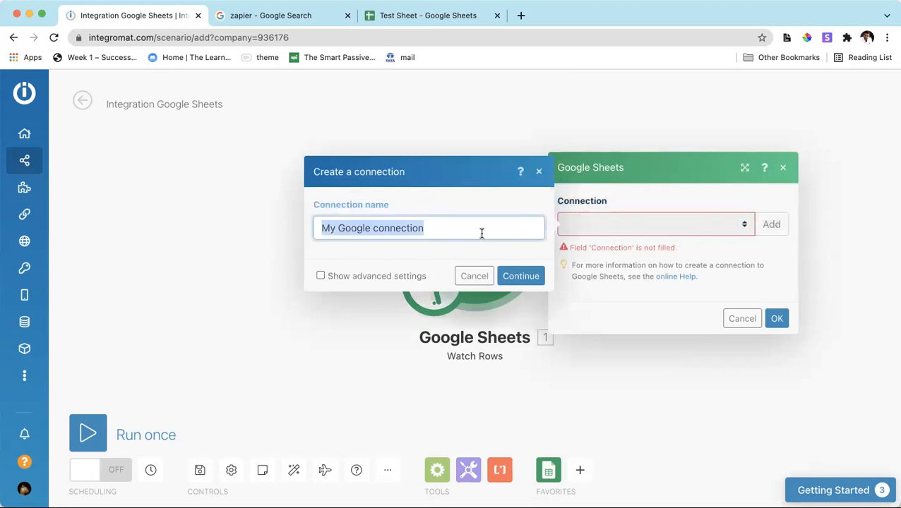
pyautogui.write('Test')
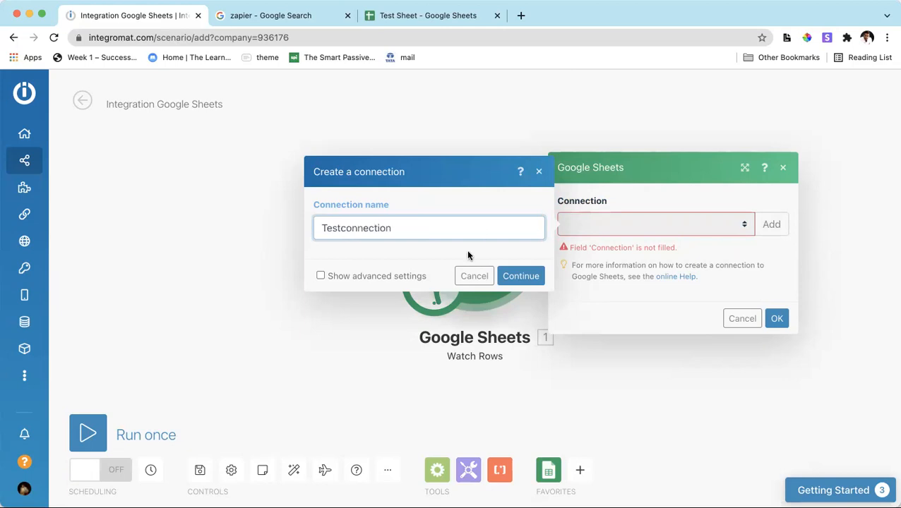
pyautogui.click(506, 275)
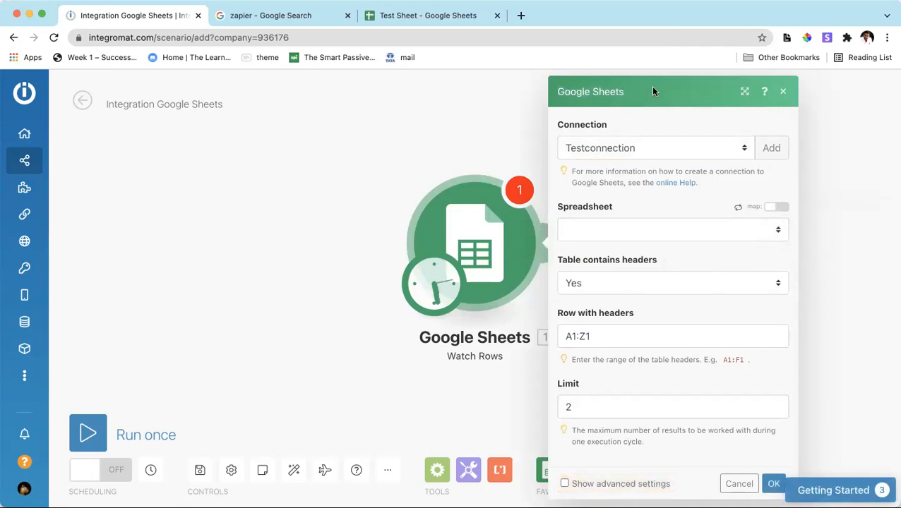
# Set the Watch Rows module's spreadsheet to Test Sheet.
pyautogui.click(634, 225)
pyautogui.click(648, 206)
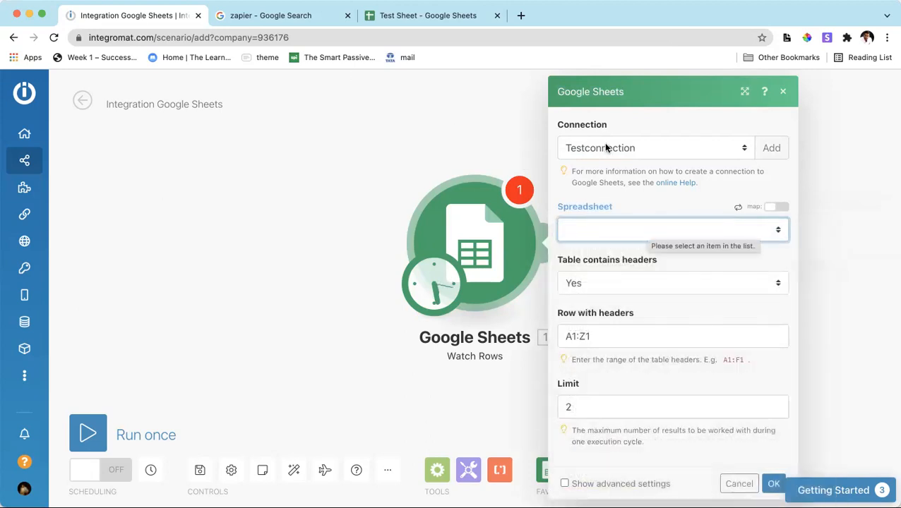
pyautogui.click(627, 238)
pyautogui.click(616, 212)
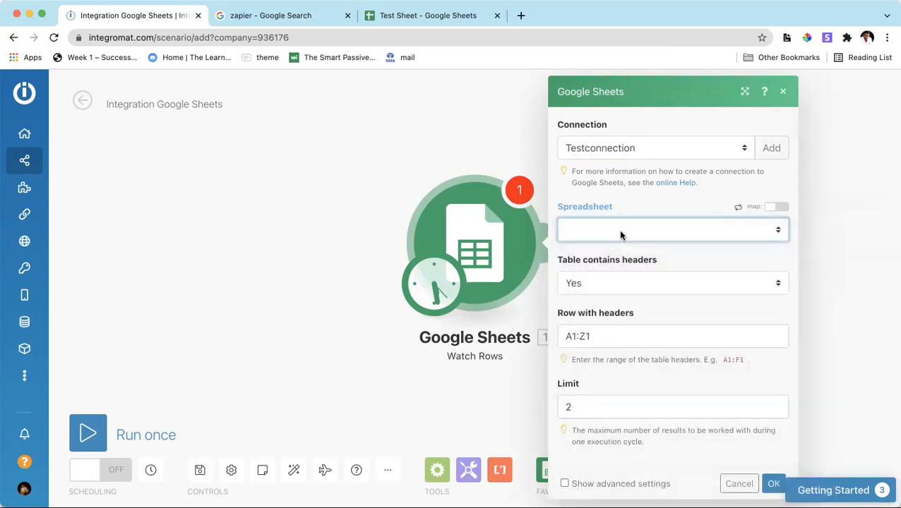
pyautogui.click(403, 24)
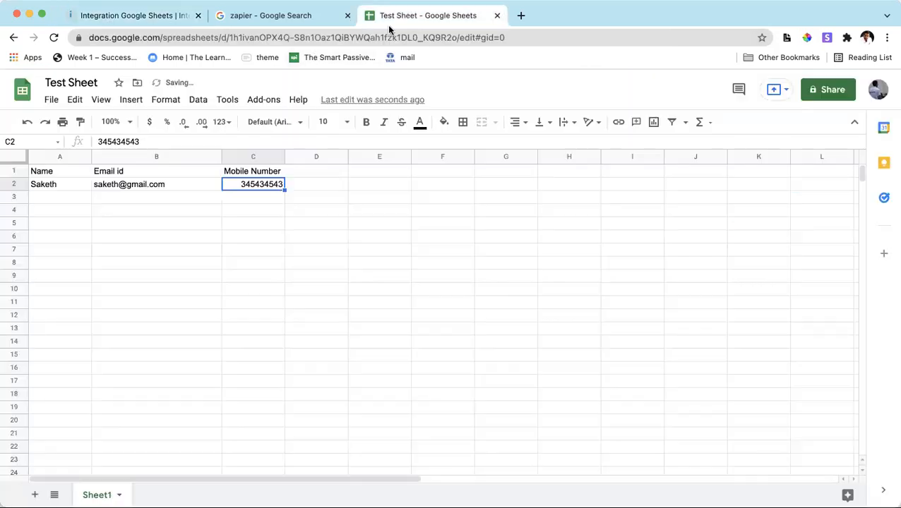
pyautogui.click(139, 22)
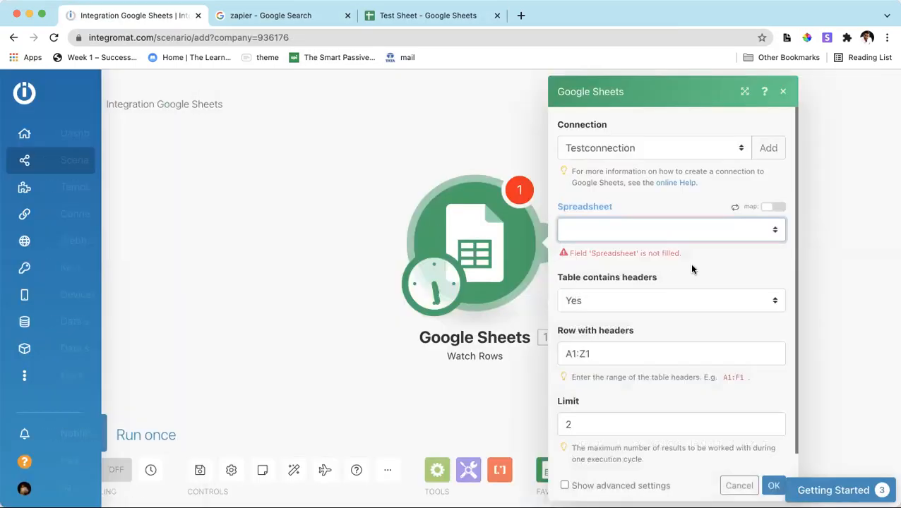
pyautogui.click(675, 230)
pyautogui.scroll(-3, 647, 371)
pyautogui.scroll(-10, 645, 379)
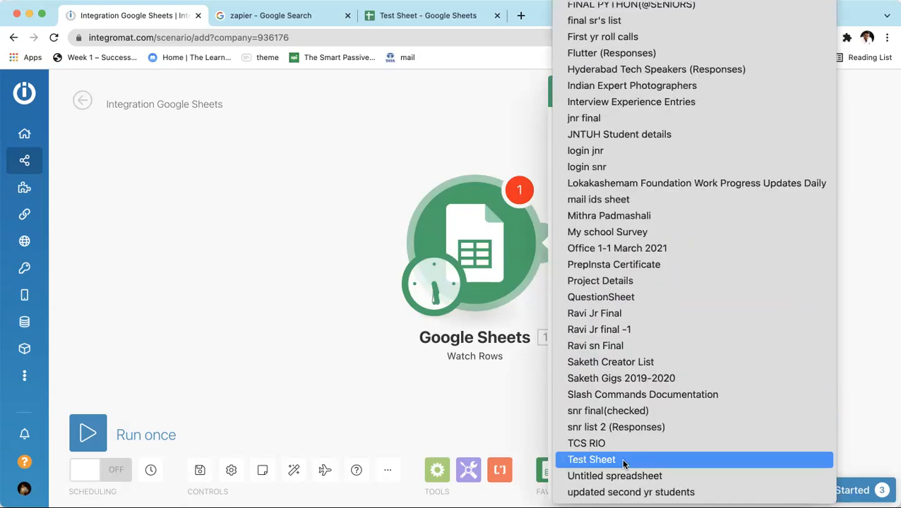
pyautogui.click(622, 459)
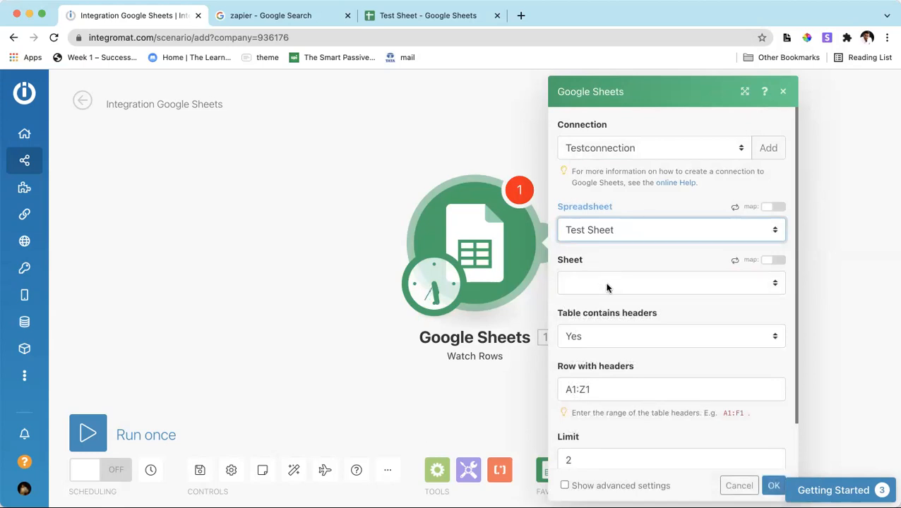
# Check the tab name in Test Sheet and set the Watch Rows module's sheet to Sheet1.
pyautogui.click(607, 287)
pyautogui.click(392, 14)
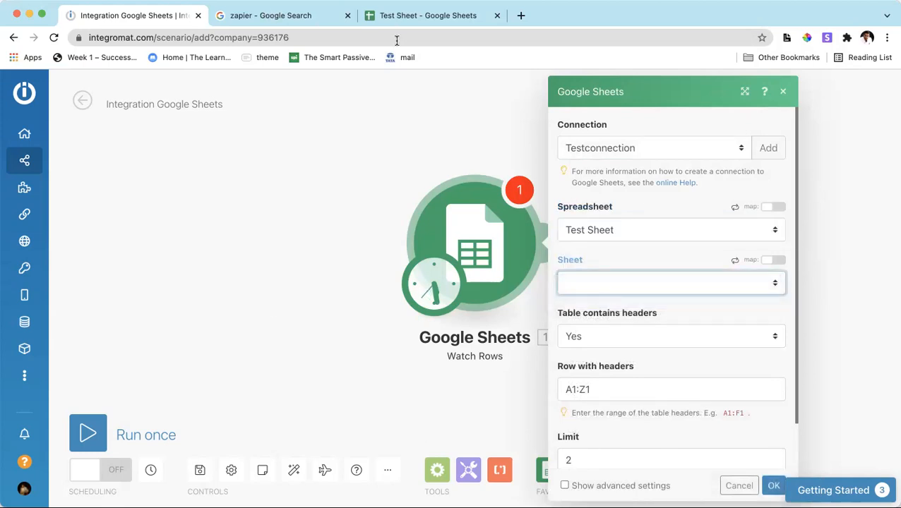
pyautogui.click(400, 24)
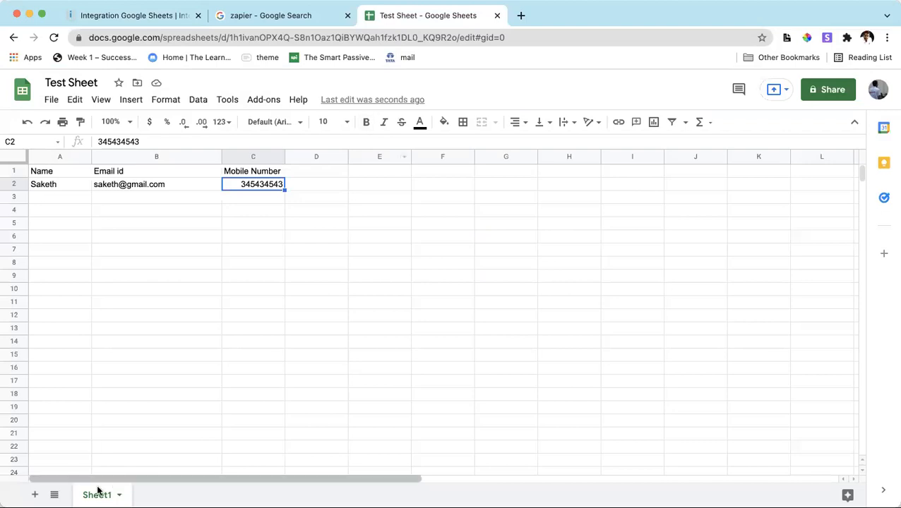
pyautogui.click(113, 15)
pyautogui.click(604, 283)
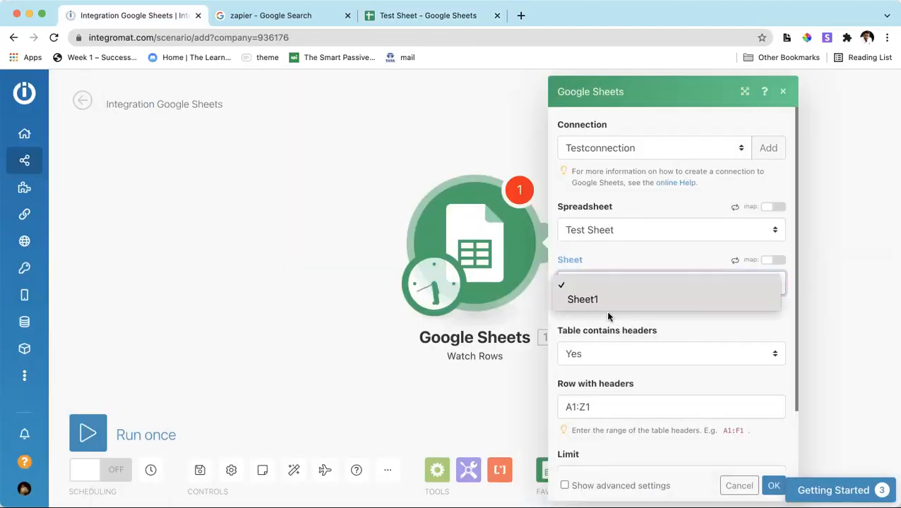
pyautogui.click(599, 300)
# Review the module's header settings, switch to Test Sheet in Google Sheets and select header row 1.
pyautogui.scroll(-1, 593, 370)
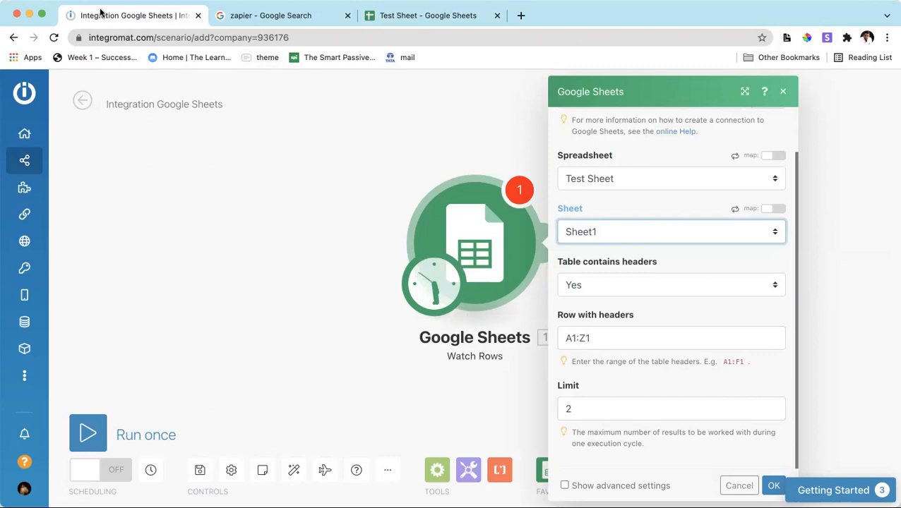
pyautogui.click(383, 15)
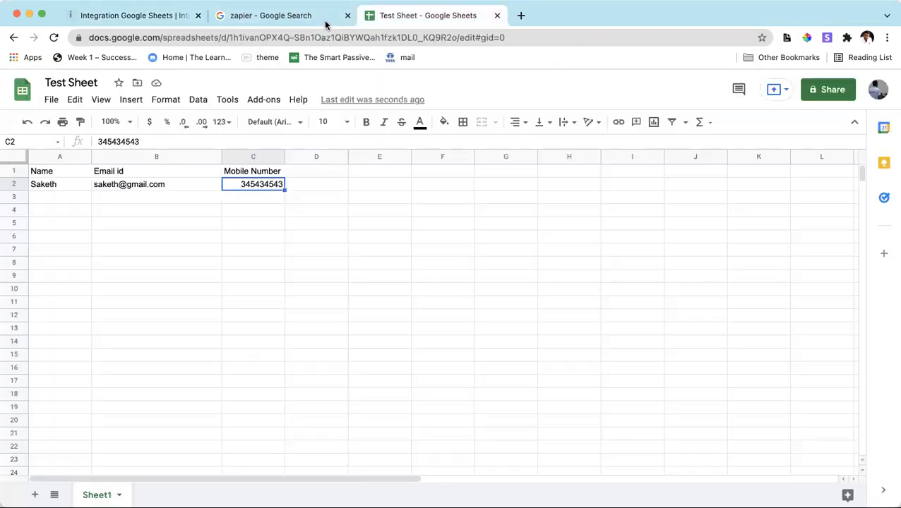
pyautogui.click(13, 171)
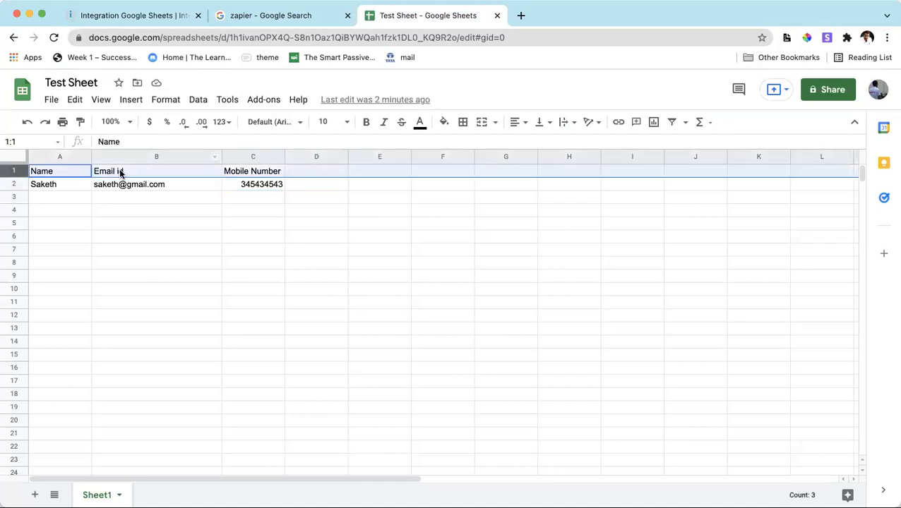
# Return to Integromat to examine the Limit setting, select rows A2:C19 in Test Sheet for comparison and switch back to the scenario.
pyautogui.click(133, 17)
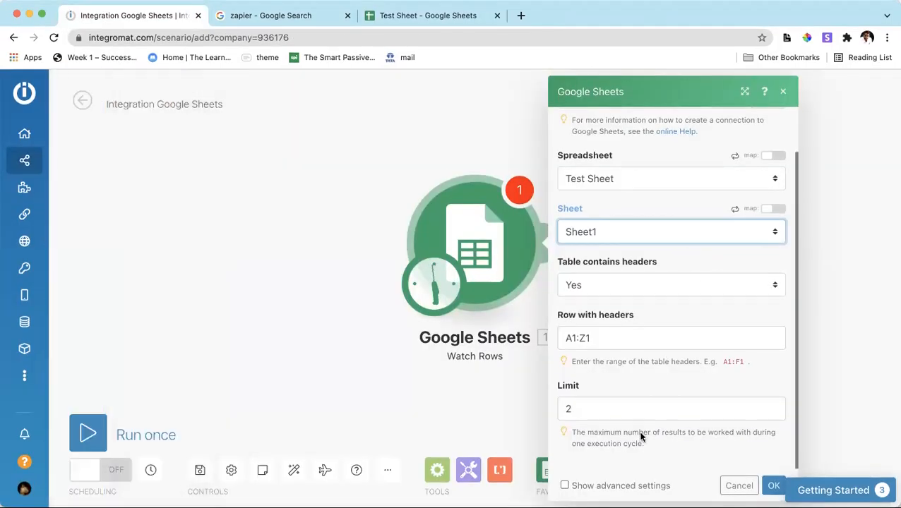
pyautogui.moveTo(573, 439); pyautogui.dragTo(721, 433)
pyautogui.moveTo(581, 445); pyautogui.dragTo(641, 445)
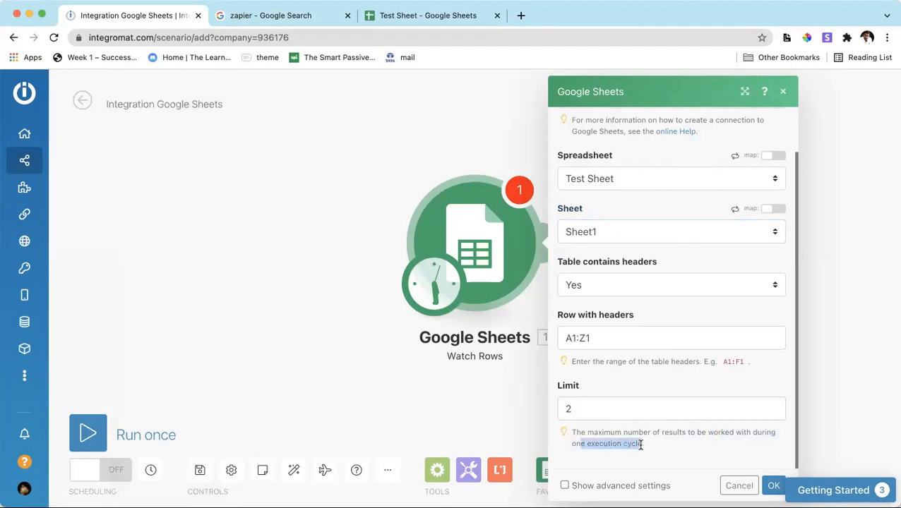
pyautogui.click(580, 410)
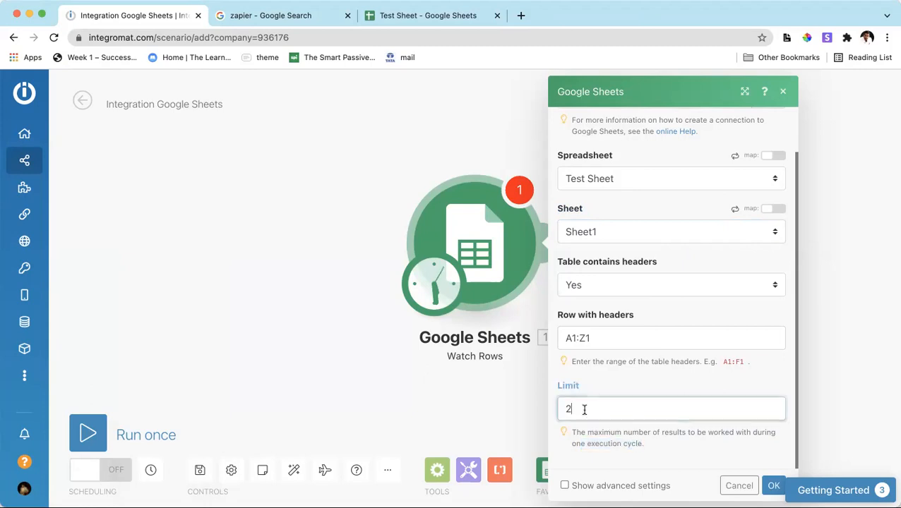
pyautogui.moveTo(581, 412); pyautogui.dragTo(558, 409)
pyautogui.click(422, 24)
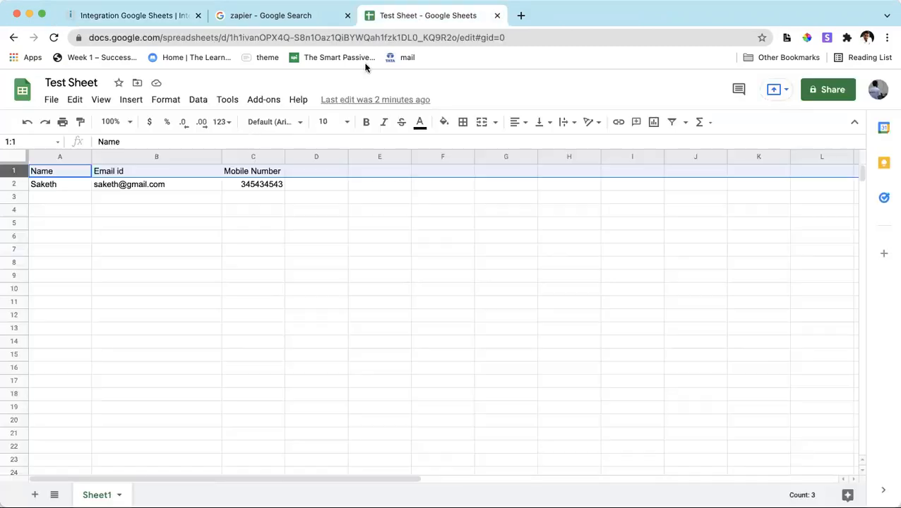
pyautogui.moveTo(54, 190); pyautogui.dragTo(246, 413)
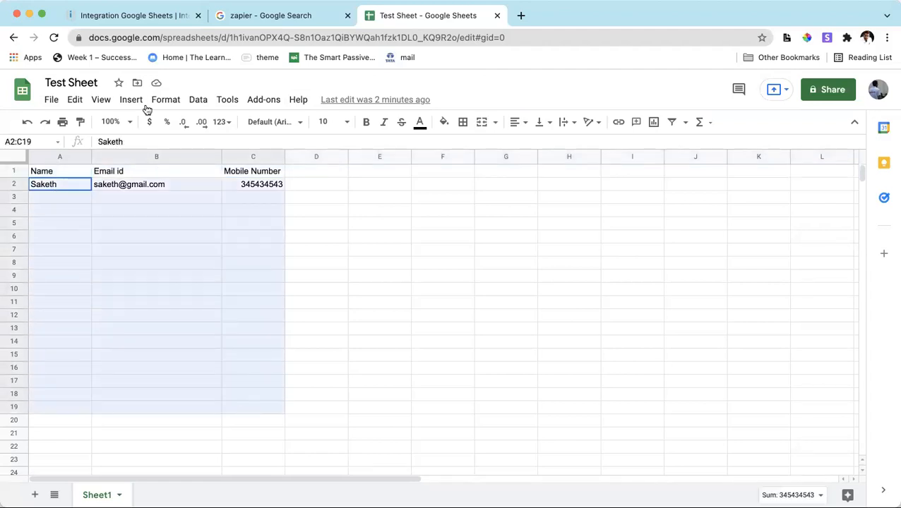
pyautogui.click(151, 19)
# Try 100 as the Watch Rows module's limit, and set the limit back to 2.
pyautogui.click(577, 410)
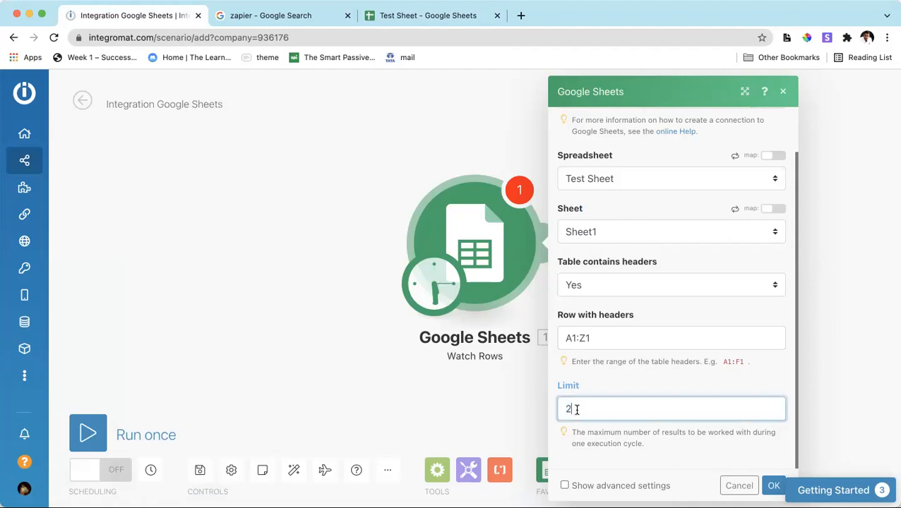
pyautogui.write('100')
pyautogui.moveTo(647, 417); pyautogui.dragTo(537, 420)
pyautogui.press('BackSpace')
pyautogui.write('1')
# Review the Watch Rows module's advanced settings, hide them again and save the module's configuration.
pyautogui.click(565, 486)
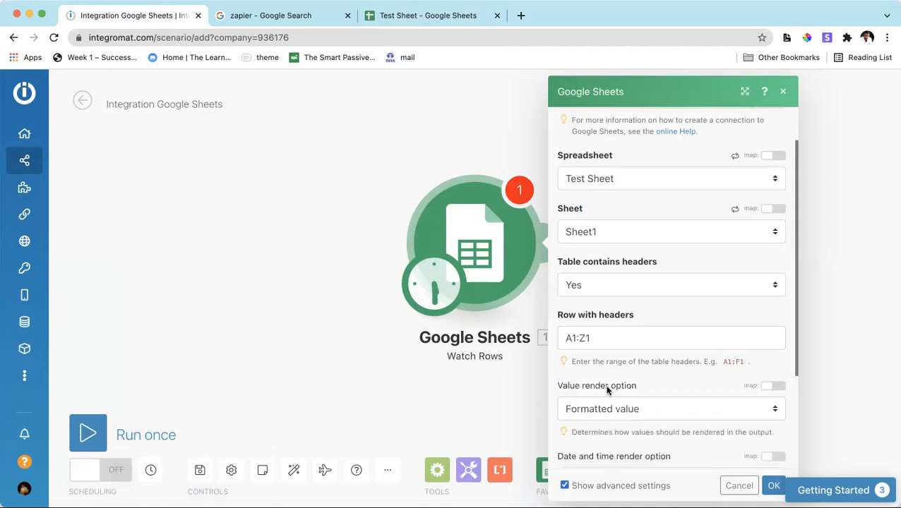
pyautogui.scroll(-3, 606, 387)
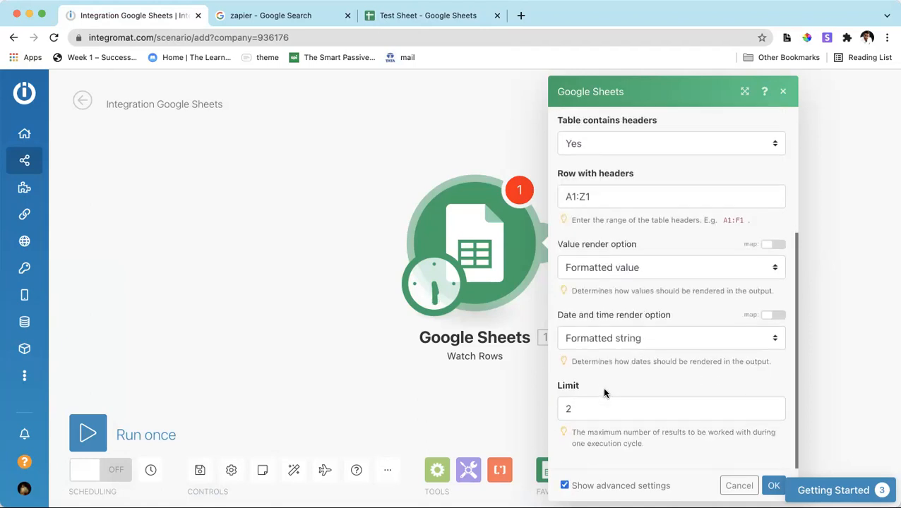
pyautogui.click(565, 486)
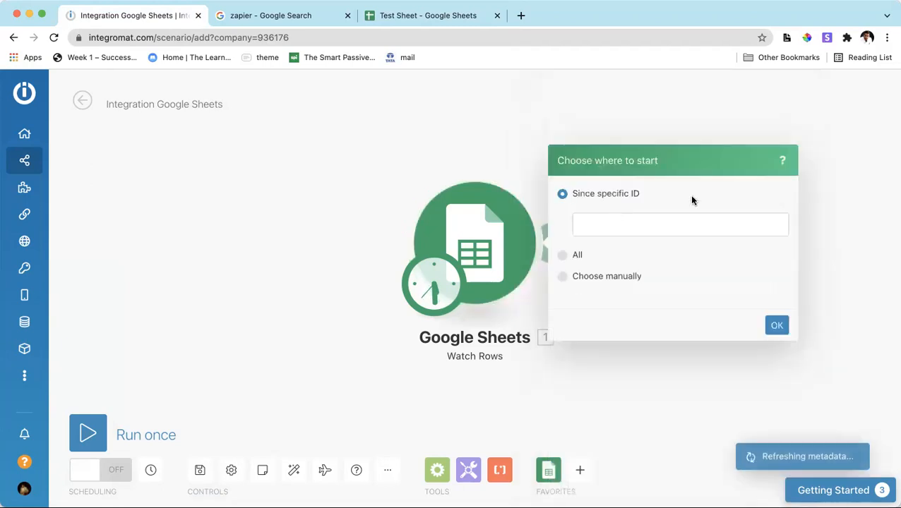
# Review the specific ID and manual starting points, and set the Watch Rows module to start from All rows.
pyautogui.click(623, 232)
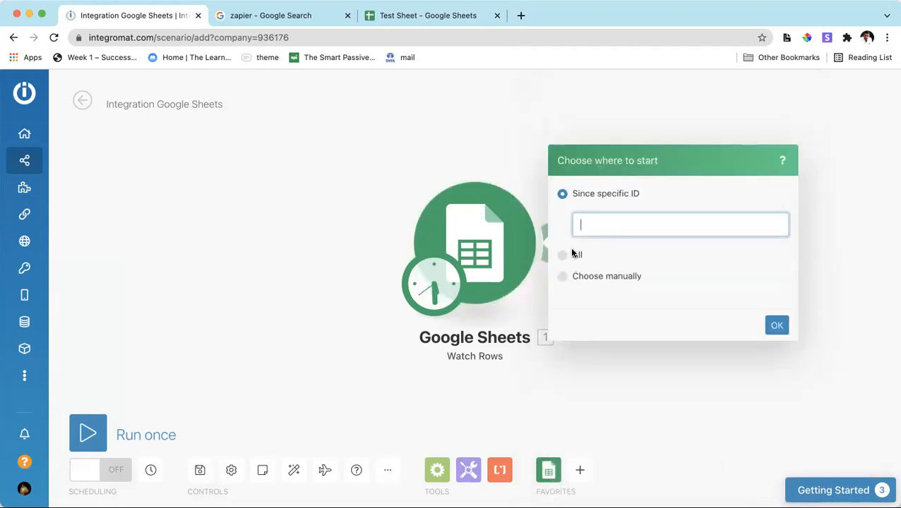
pyautogui.click(562, 276)
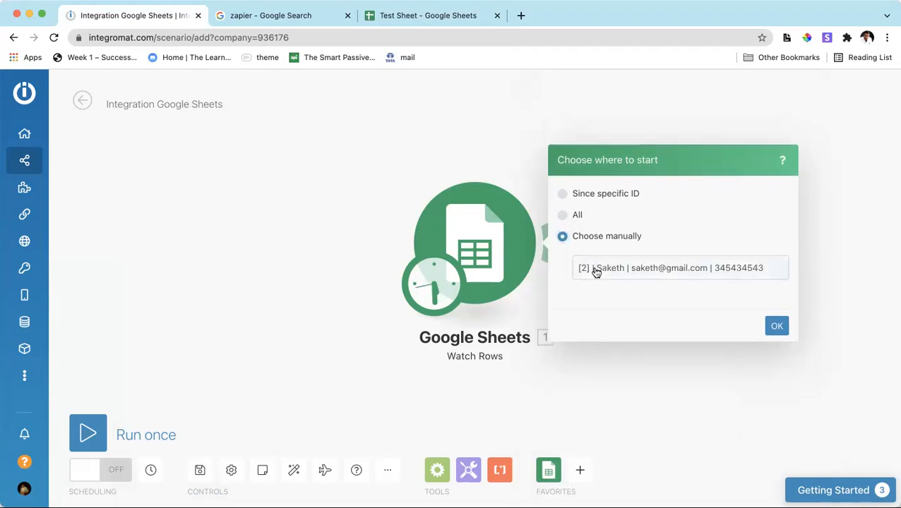
pyautogui.click(595, 273)
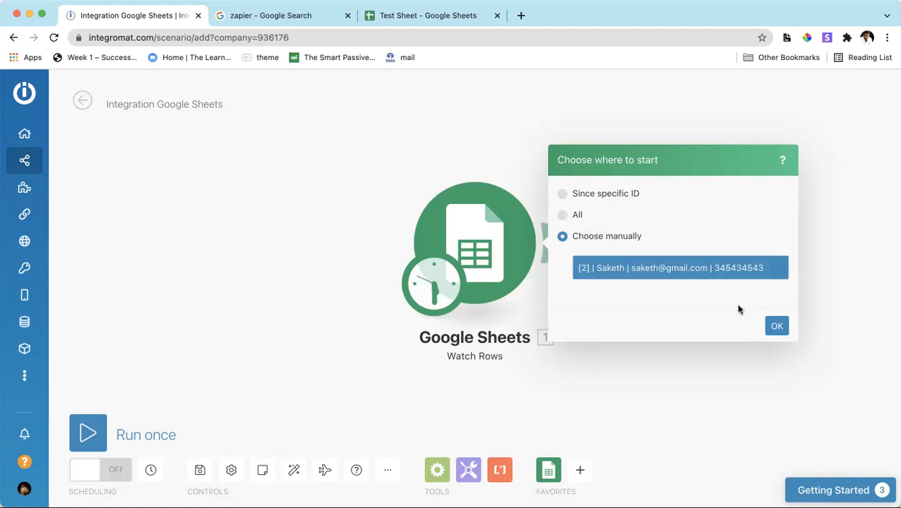
pyautogui.click(576, 216)
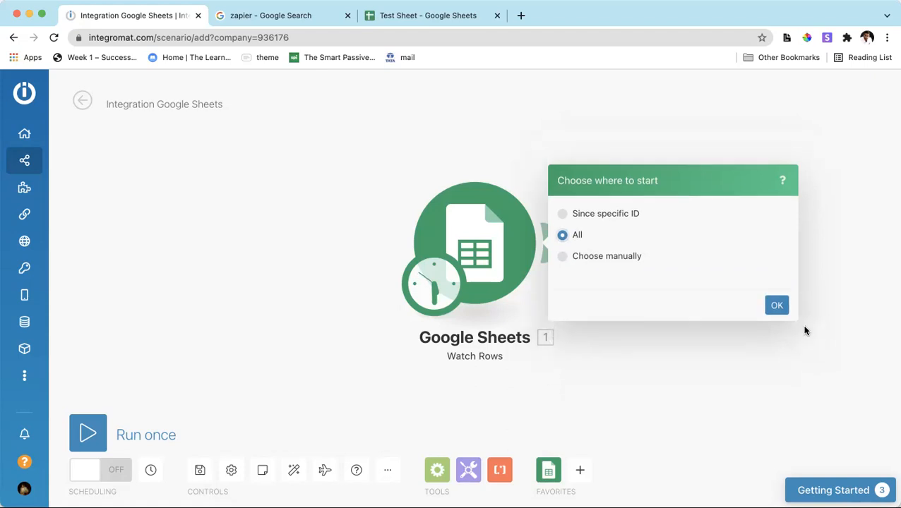
pyautogui.click(770, 322)
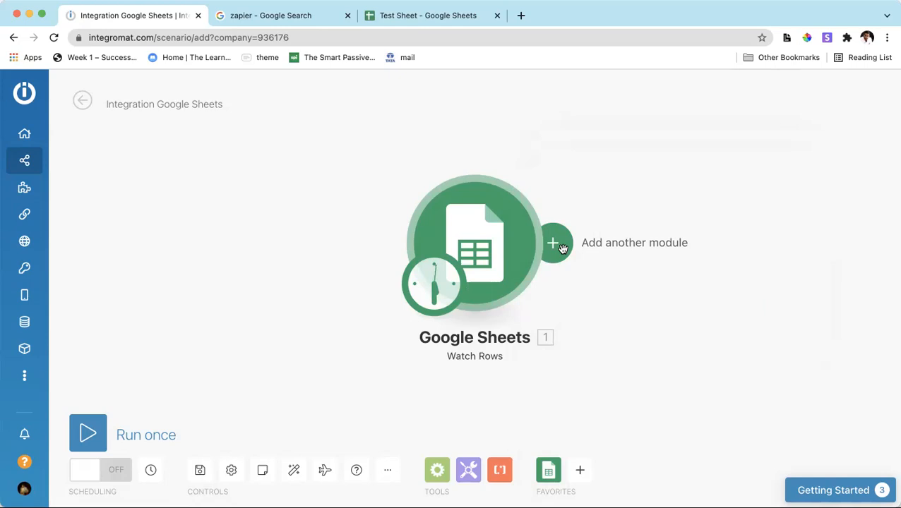
# Add another module after Watch Rows using Gmail's Send an email action.
pyautogui.click(562, 247)
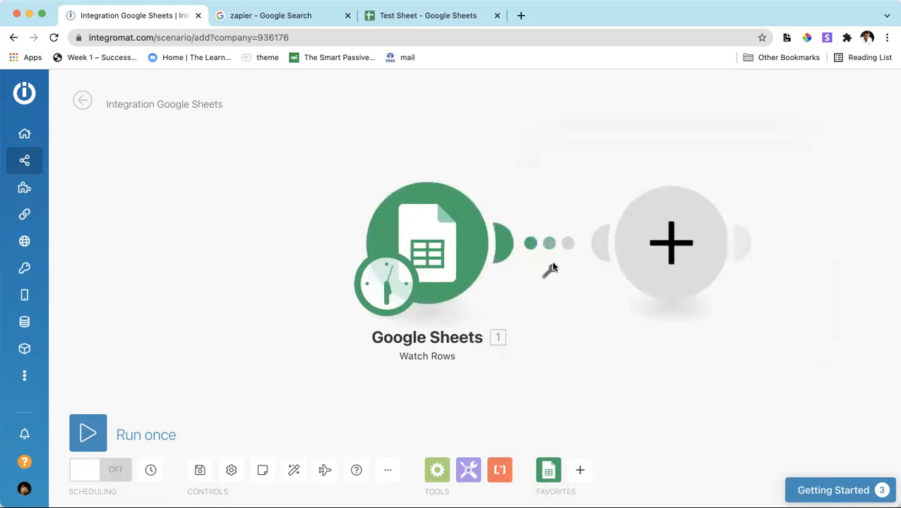
pyautogui.click(387, 281)
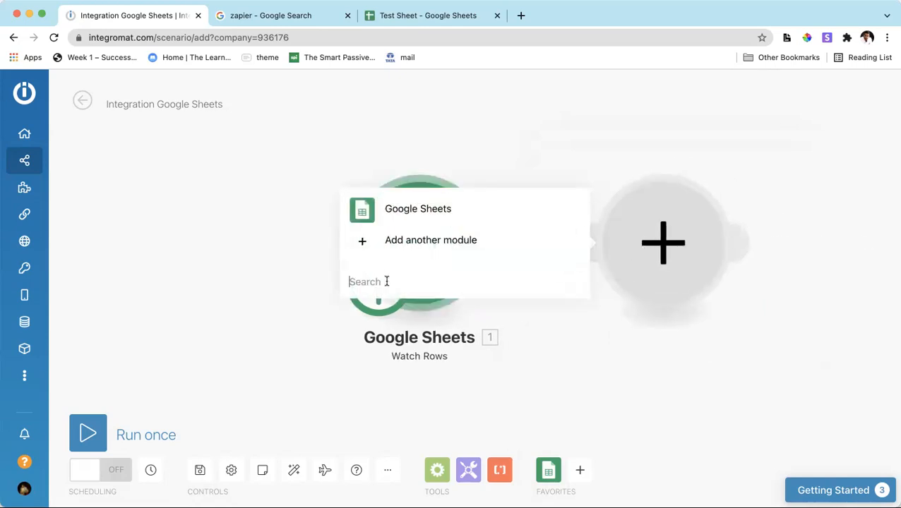
pyautogui.write('gmai')
pyautogui.press('BackSpace')
pyautogui.press('BackSpace')
pyautogui.press('BackSpace')
pyautogui.press('BackSpace')
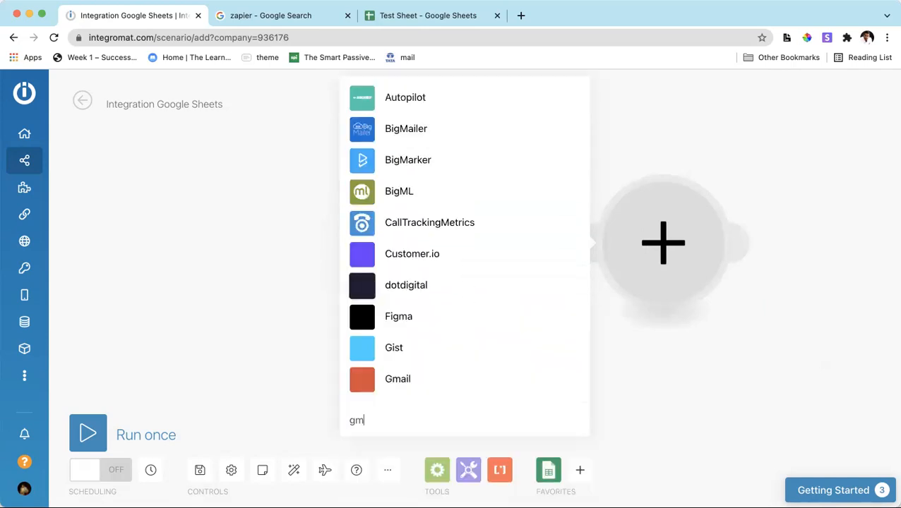
pyautogui.write('email')
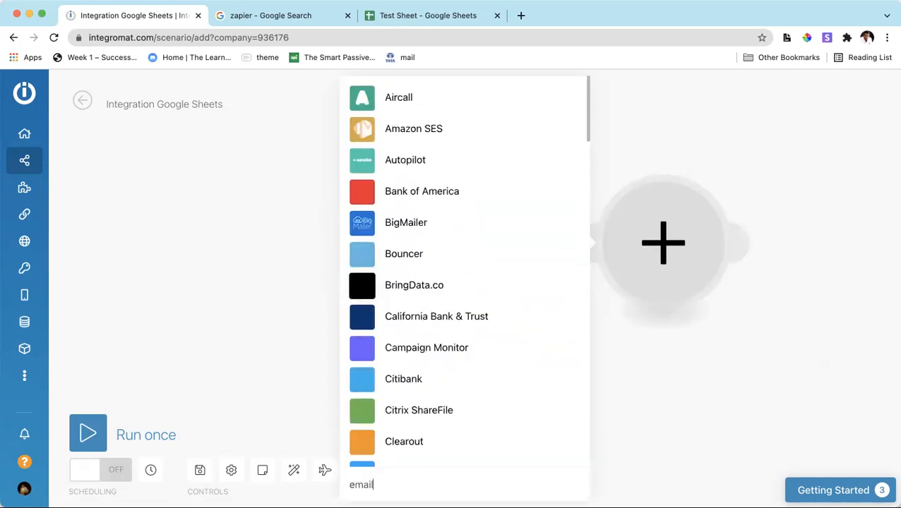
pyautogui.press('BackSpace')
pyautogui.press('BackSpace')
pyautogui.press('BackSpace')
pyautogui.press('BackSpace')
pyautogui.press('BackSpace')
pyautogui.write('gmail')
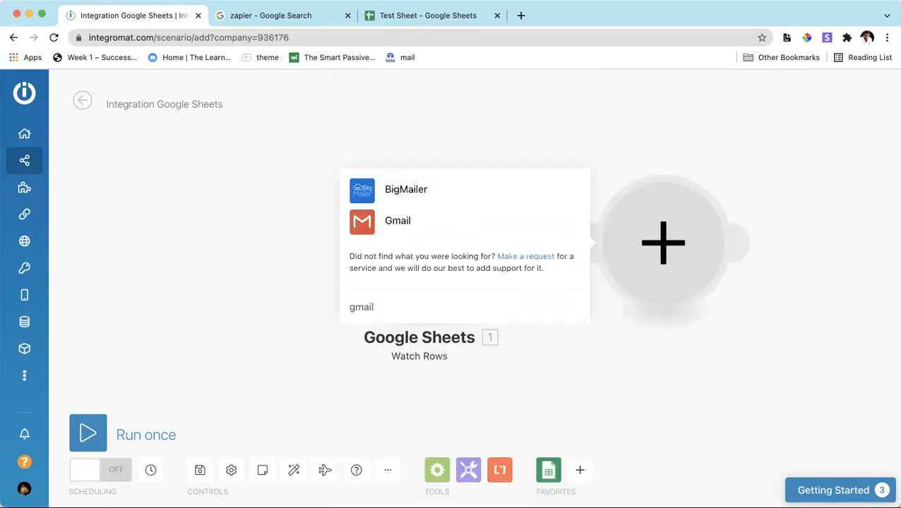
pyautogui.click(438, 223)
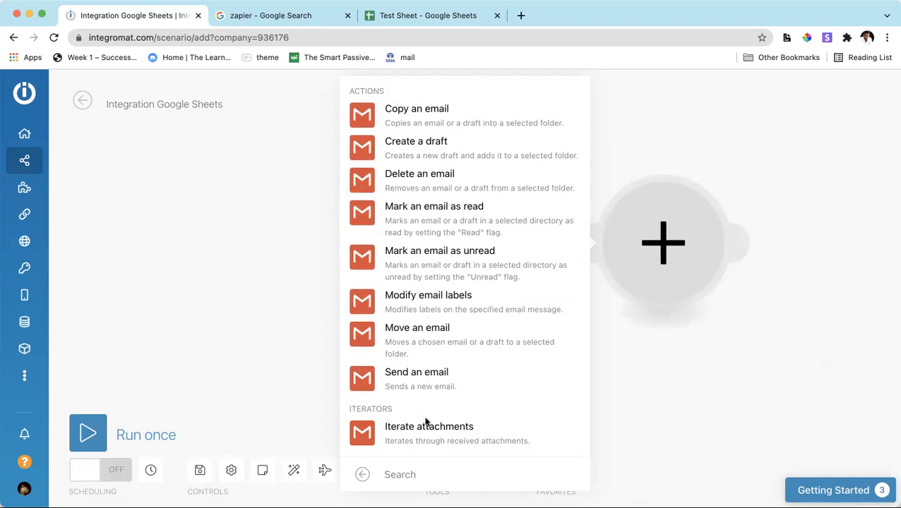
pyautogui.click(426, 384)
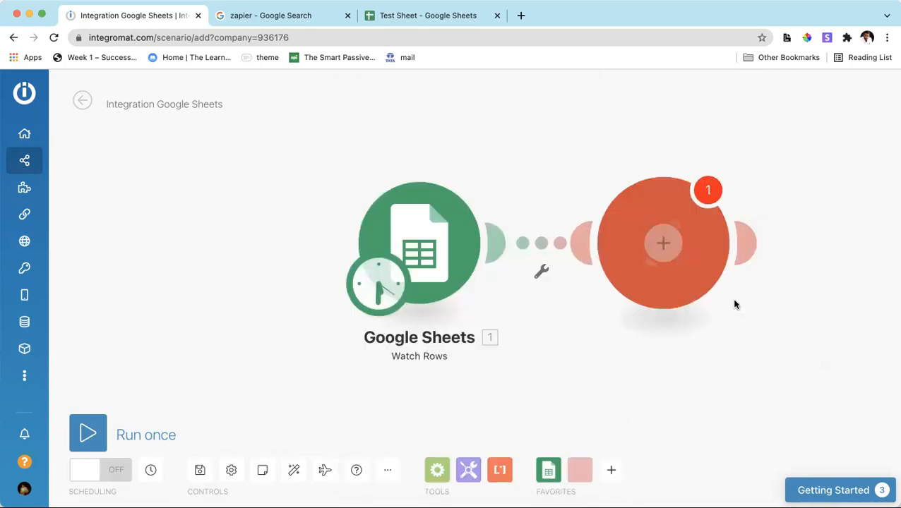
# Try to create a new Google connection named emailconnection for the Gmail module.
pyautogui.click(401, 150)
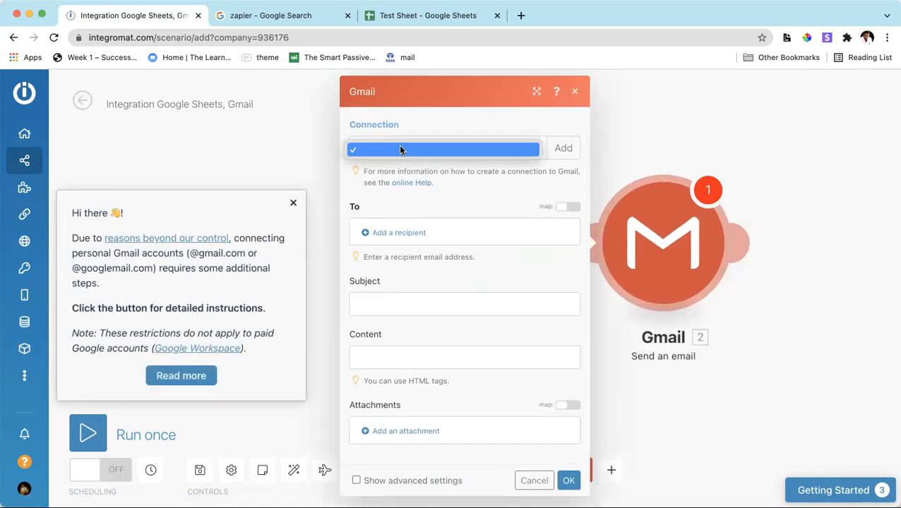
pyautogui.click(561, 148)
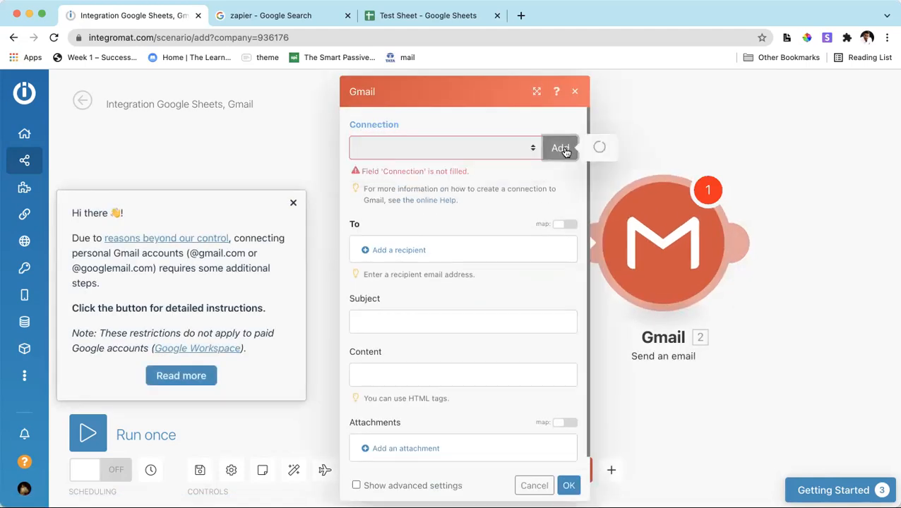
pyautogui.tripleClick(664, 149)
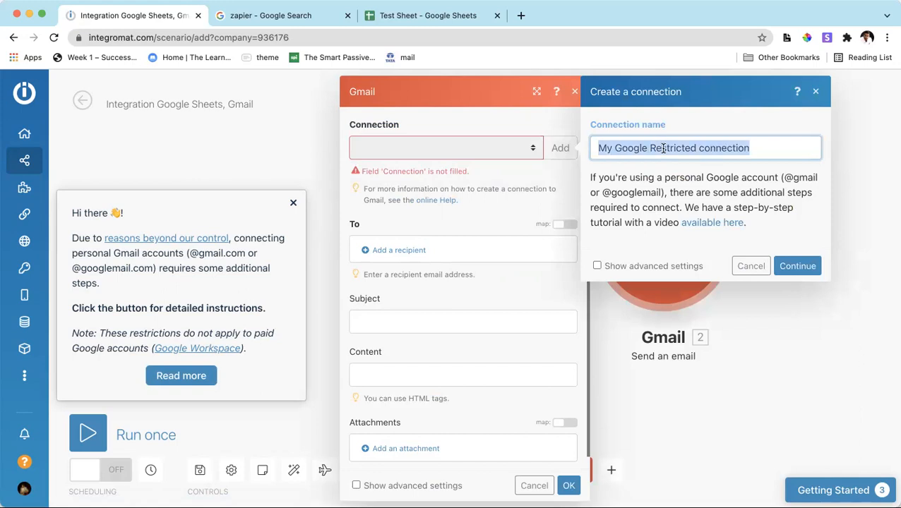
pyautogui.write('em')
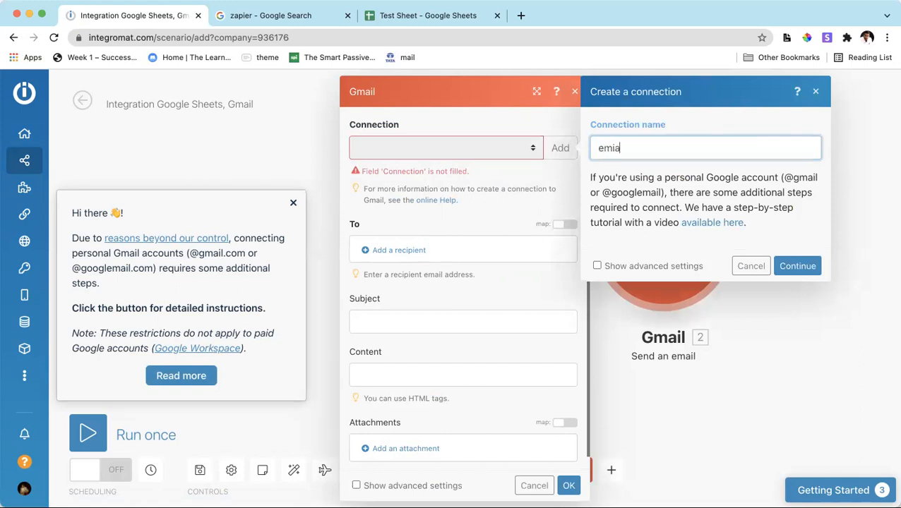
pyautogui.write('ailconnection')
pyautogui.click(797, 266)
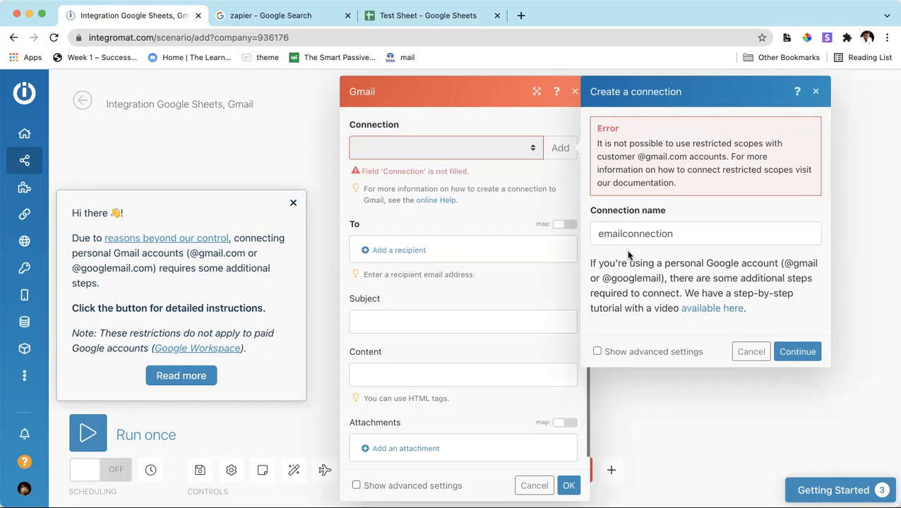
# Read the connection error, retry creating emailconnection, and close the Gmail account notice and the module's settings.
pyautogui.moveTo(606, 156); pyautogui.dragTo(721, 180)
pyautogui.click(697, 156)
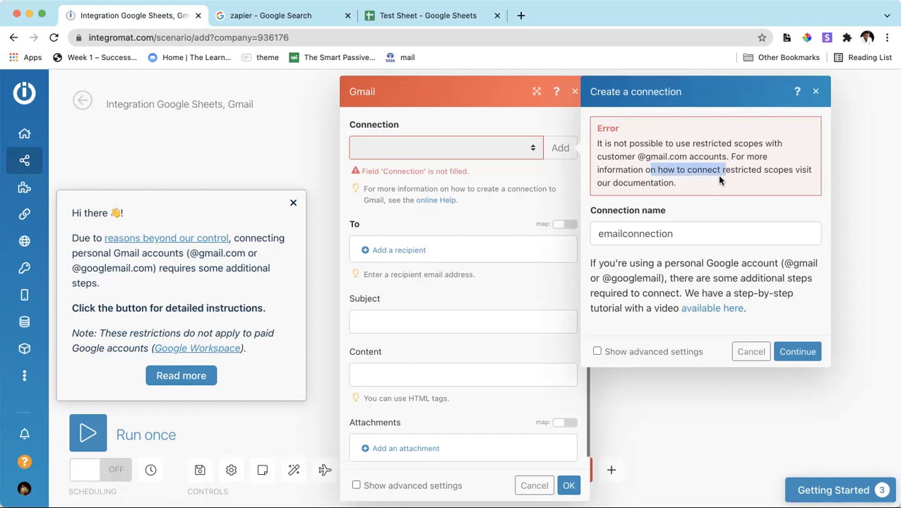
pyautogui.click(648, 235)
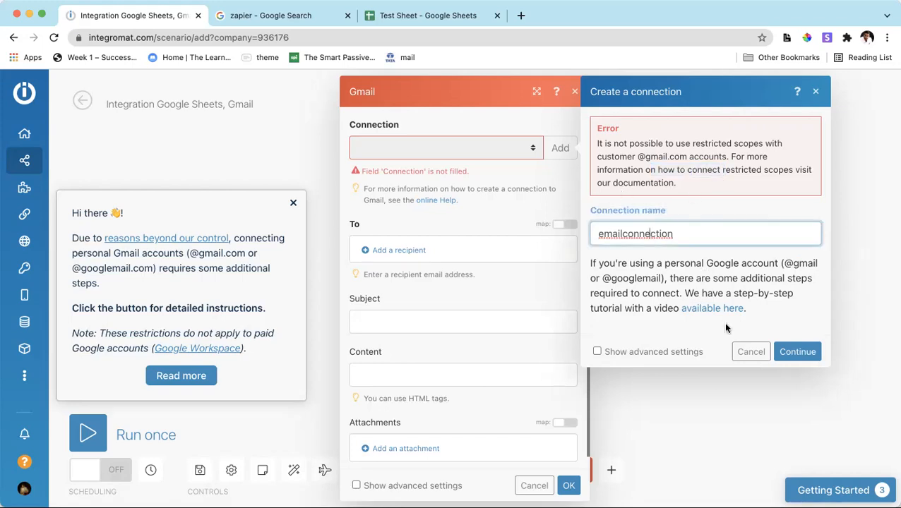
pyautogui.click(798, 352)
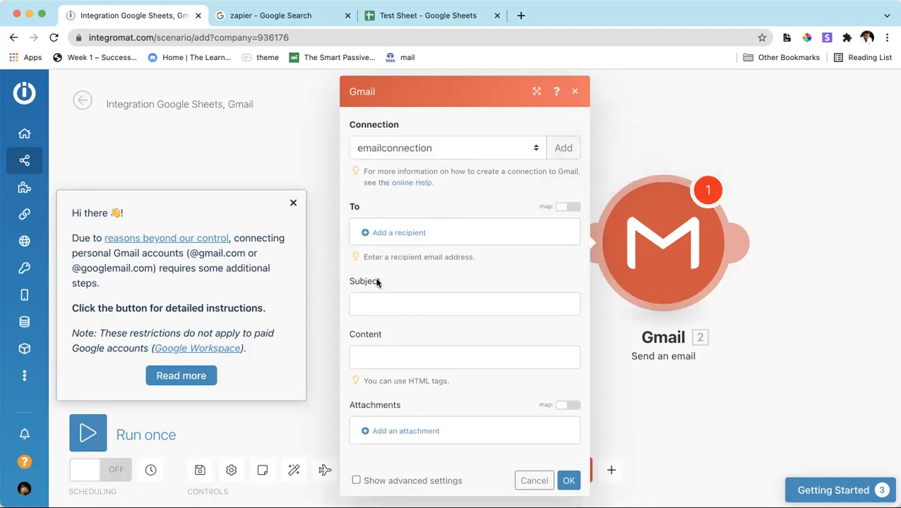
pyautogui.click(293, 204)
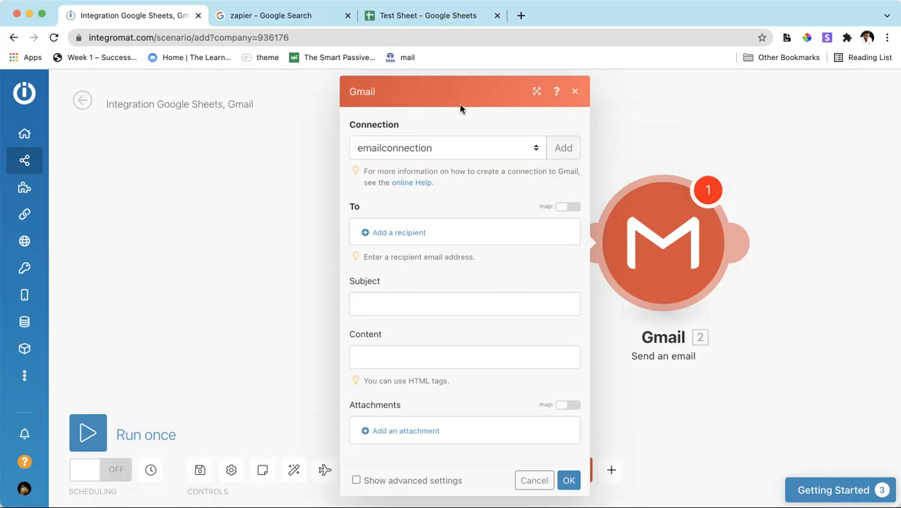
pyautogui.click(575, 92)
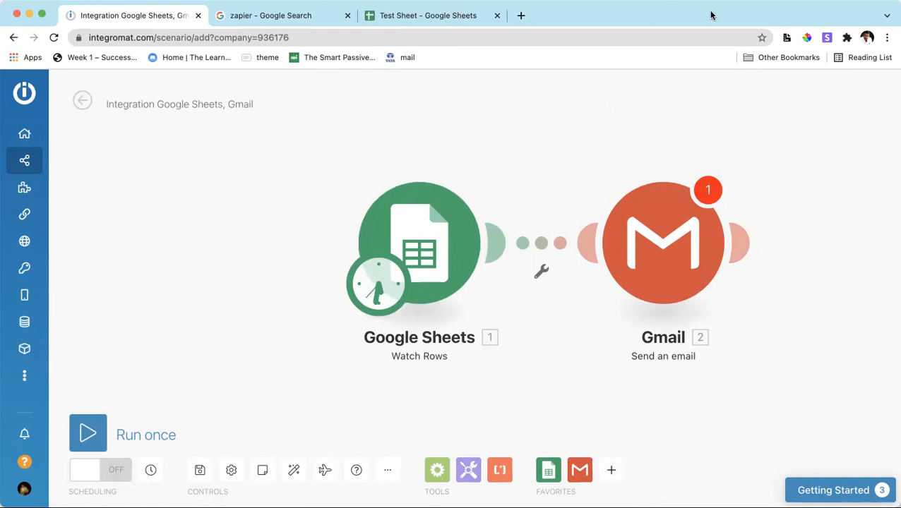
# Switch to Test Sheet in Google Sheets and examine the email id in row 2 and the empty cells A3:C3.
pyautogui.click(480, 21)
pyautogui.click(121, 187)
pyautogui.moveTo(58, 204); pyautogui.dragTo(252, 207)
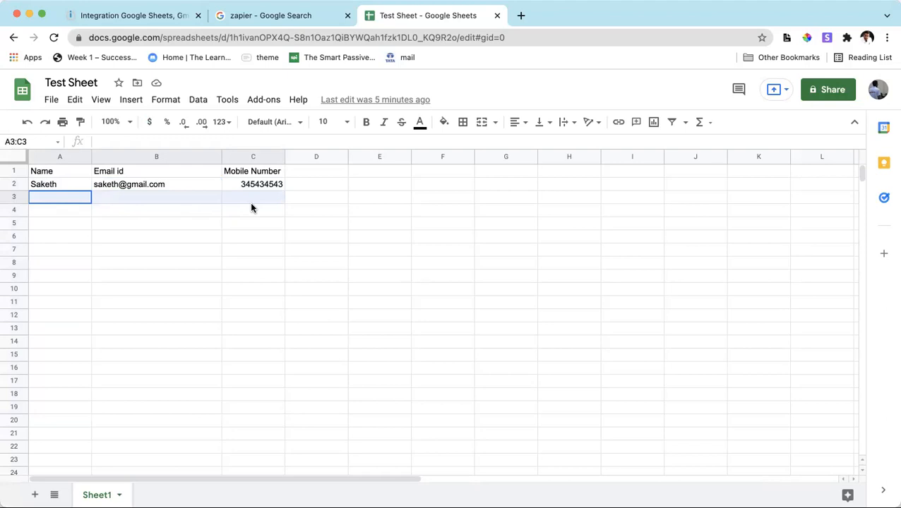
# Return to the Integromat scenario and map Email id (B) from Watch Rows as the Gmail module's recipient.
pyautogui.click(160, 17)
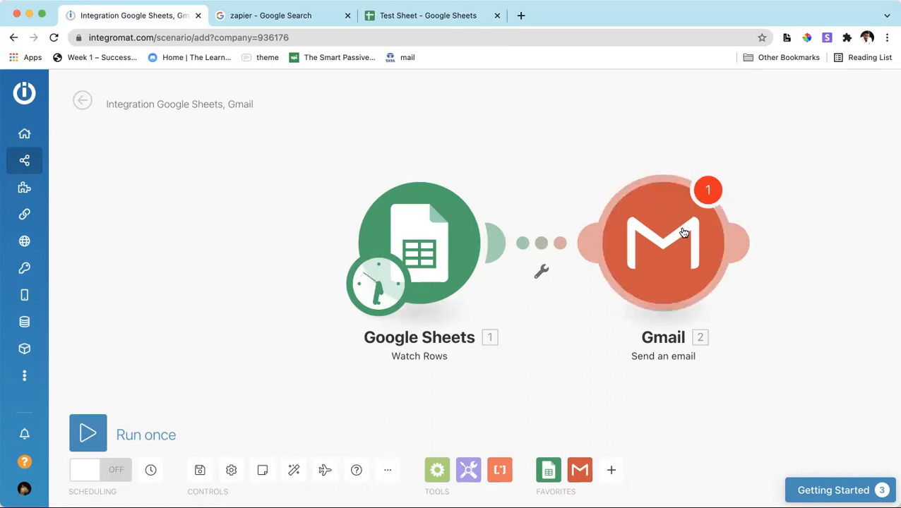
pyautogui.click(669, 252)
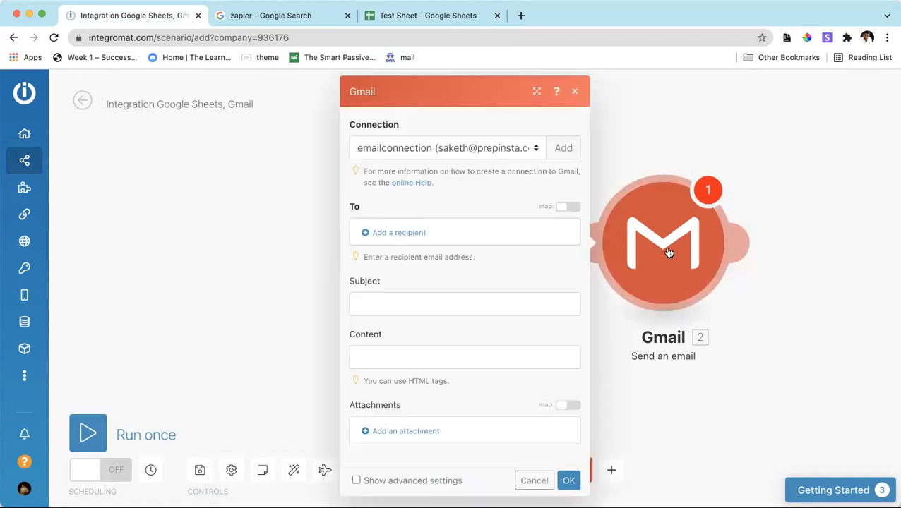
pyautogui.click(385, 233)
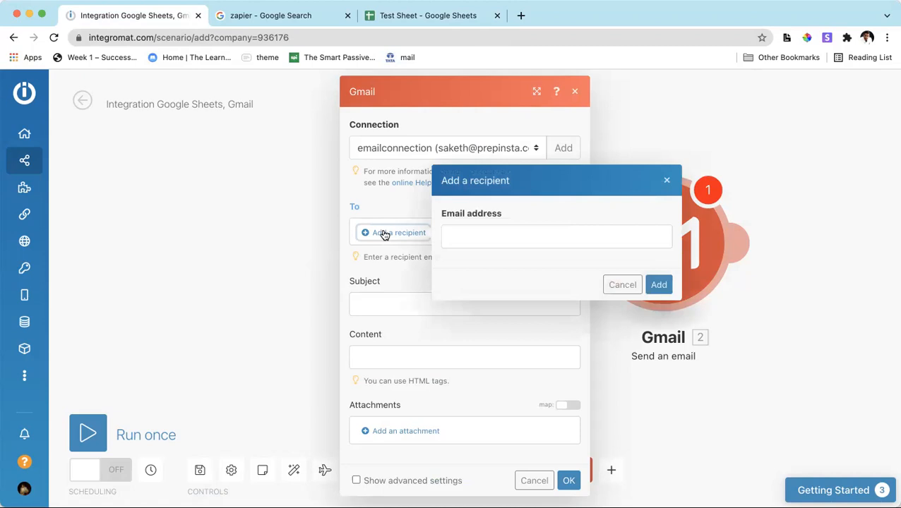
pyautogui.click(561, 232)
pyautogui.scroll(-3, 297, 266)
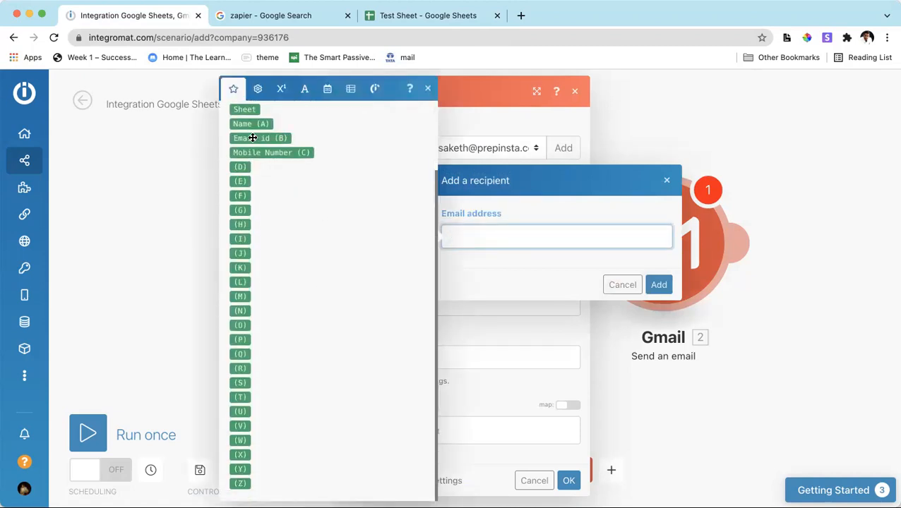
pyautogui.scroll(3, 272, 193)
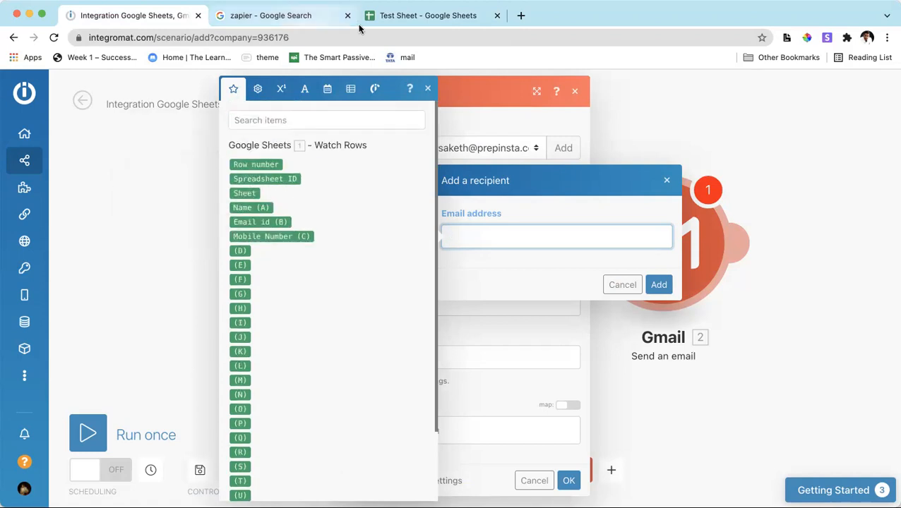
pyautogui.moveTo(245, 221)
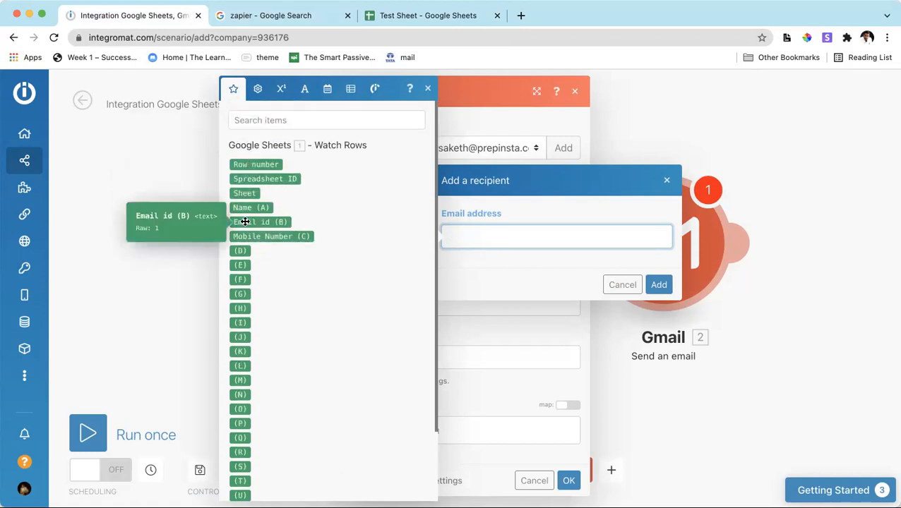
pyautogui.click(244, 223)
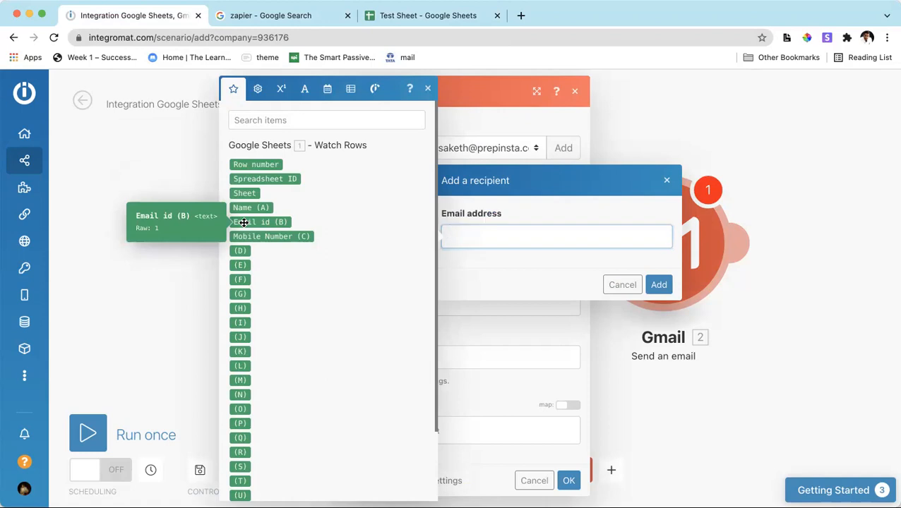
pyautogui.click(659, 285)
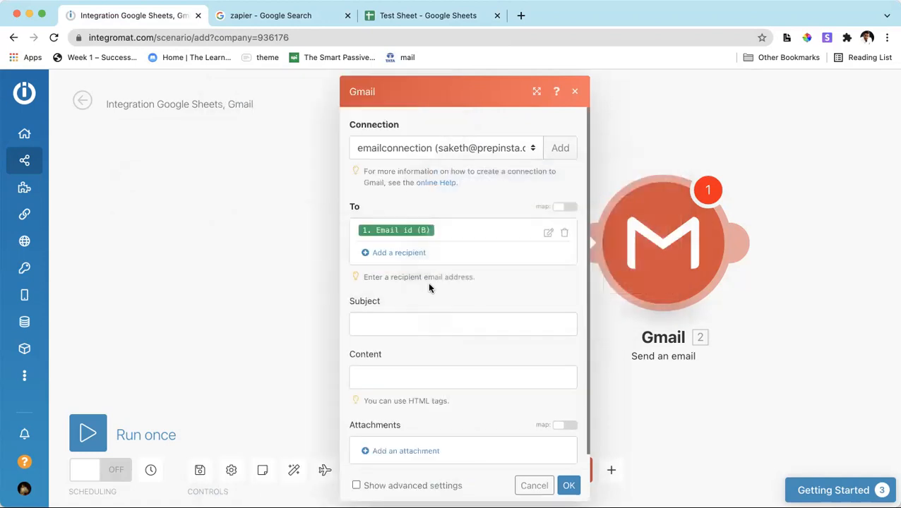
# Set the email subject to "Hey", the Name (A) field and ", This is your test mail!".
pyautogui.scroll(-1, 385, 307)
pyautogui.click(391, 309)
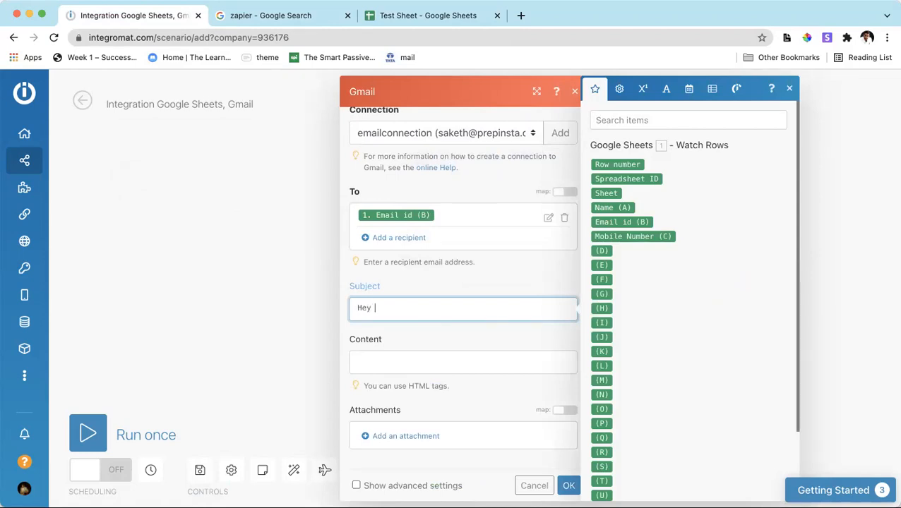
pyautogui.click(612, 207)
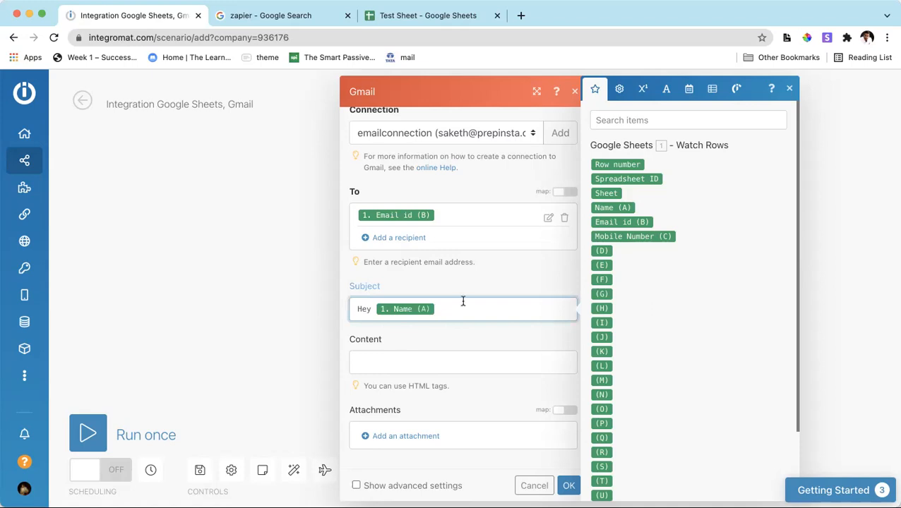
pyautogui.write(', This is your test mail!')
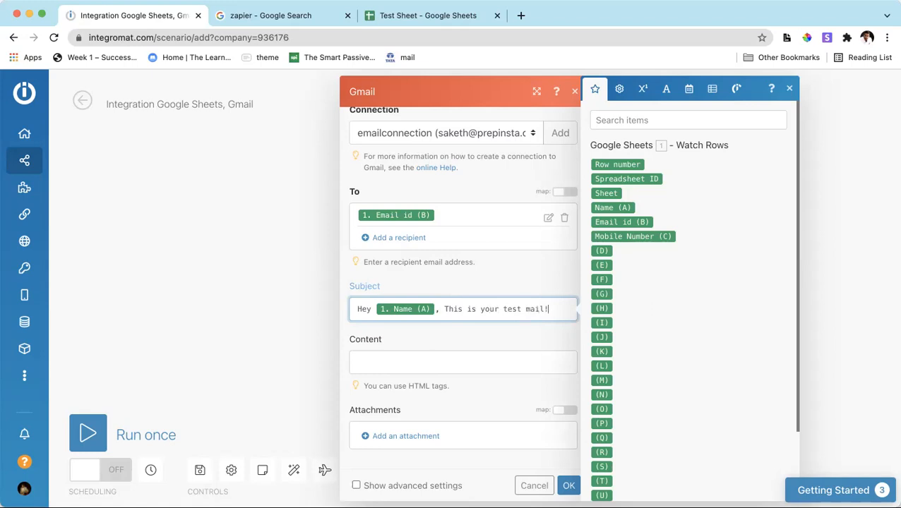
# Start the email content with "Hello," and, on a new line, "Thank you for subcribing to our newsletter!".
pyautogui.click(400, 360)
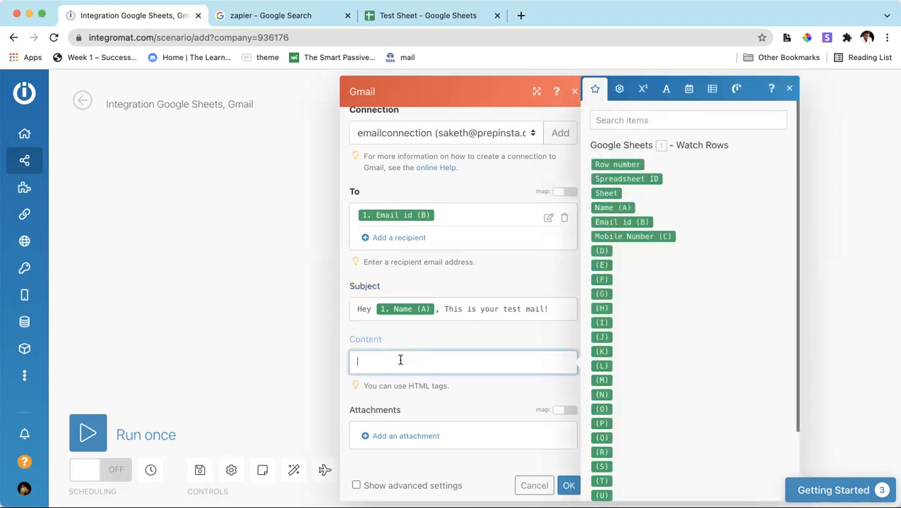
pyautogui.write('Hello, Than')
pyautogui.press('BackSpace')
pyautogui.press('BackSpace')
pyautogui.press('BackSpace')
pyautogui.press('BackSpace')
pyautogui.press('BackSpace')
pyautogui.press('Return')
pyautogui.write('Thank you for successfu')
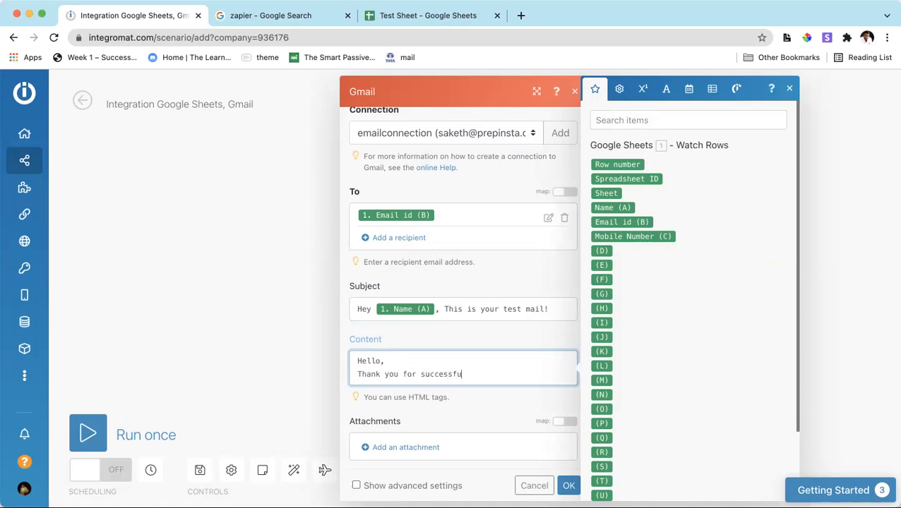
pyautogui.press('BackSpace')
pyautogui.press('BackSpace')
pyautogui.press('BackSpace')
pyautogui.press('BackSpace')
pyautogui.press('BackSpace')
pyautogui.press('BackSpace')
pyautogui.press('BackSpace')
pyautogui.press('BackSpace')
pyautogui.press('BackSpace')
pyautogui.press('BackSpace')
pyautogui.write('subcribing to our newsletter!')
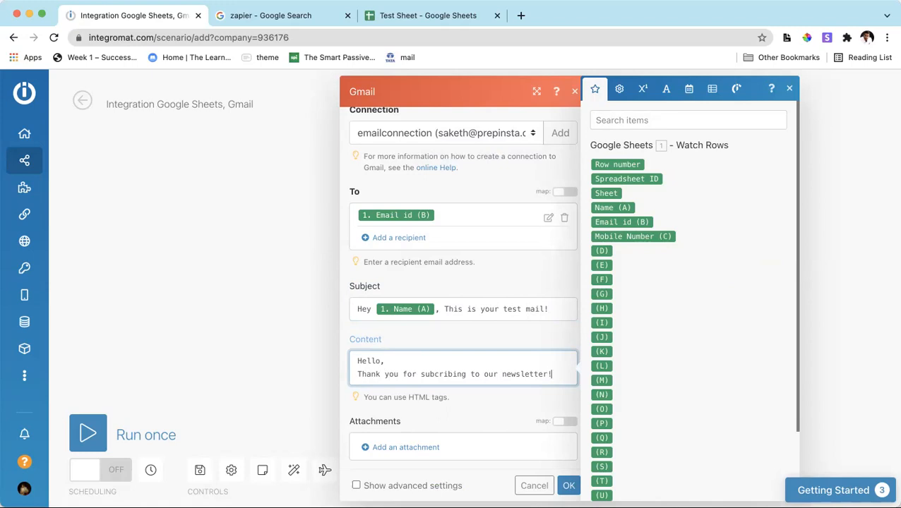
pyautogui.press('Return')
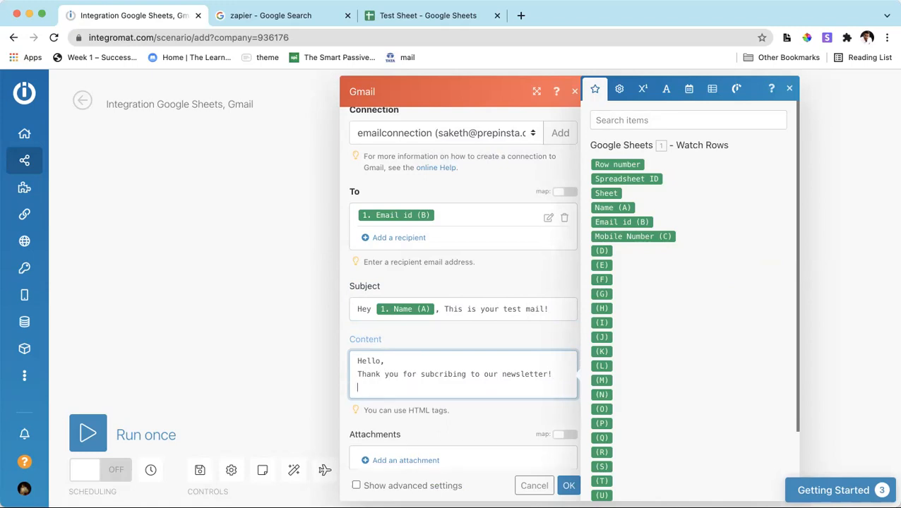
# Add the line "We are glad to let you be a part of our community." to the content, followed by a blank line.
pyautogui.write('We are glad to let you be a ba')
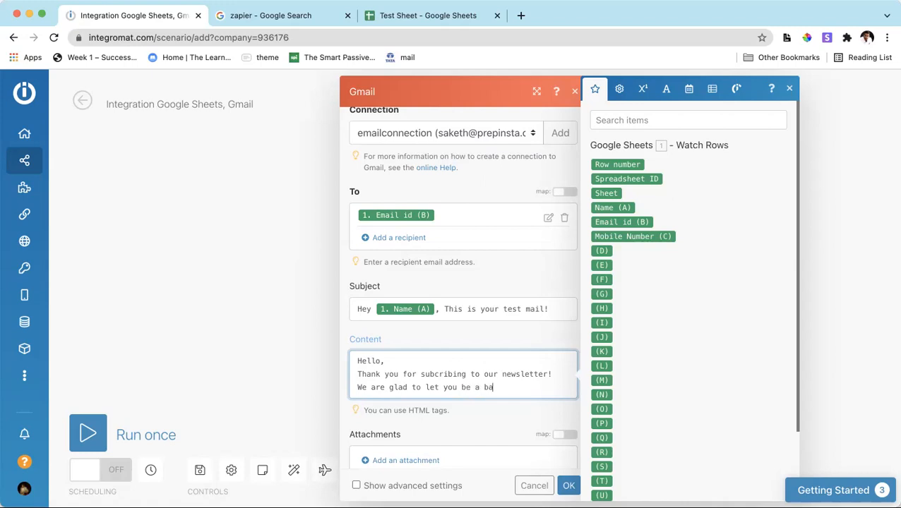
pyautogui.write('part of our community.')
pyautogui.press('Return')
pyautogui.press('Return')
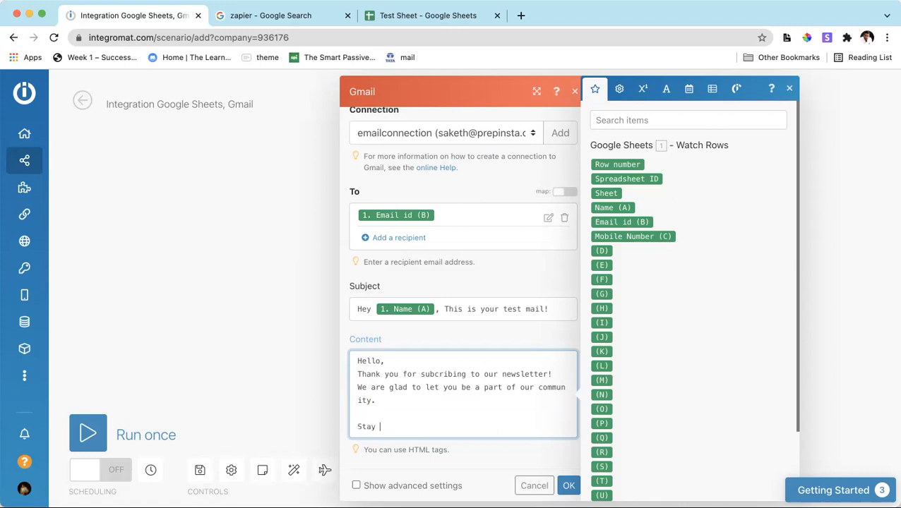
# Close the content with "Stay tuned," and the sender's first name, and insert a blank line below the "Hello," greeting.
pyautogui.press('Return')
pyautogui.press('BackSpace')
pyautogui.press('BackSpace')
pyautogui.write(',')
pyautogui.press('Return')
pyautogui.write('Saketh')
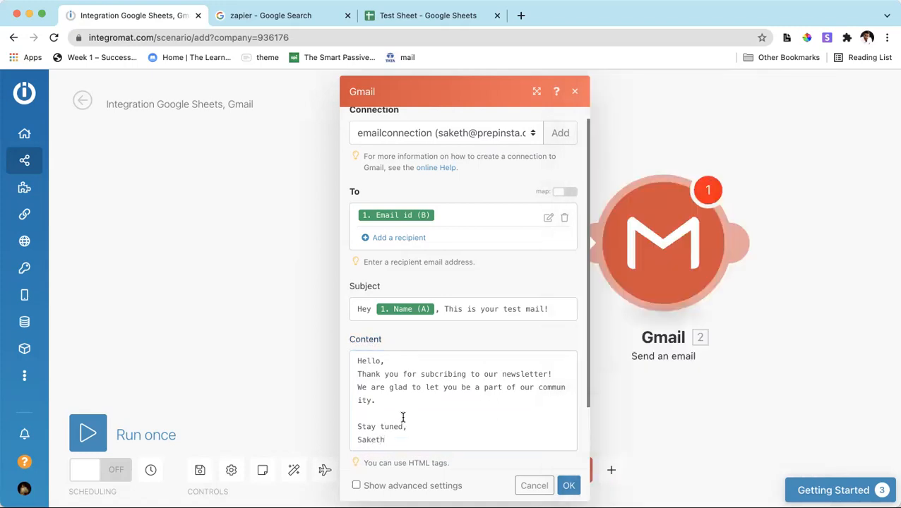
pyautogui.click(394, 361)
pyautogui.press('Return')
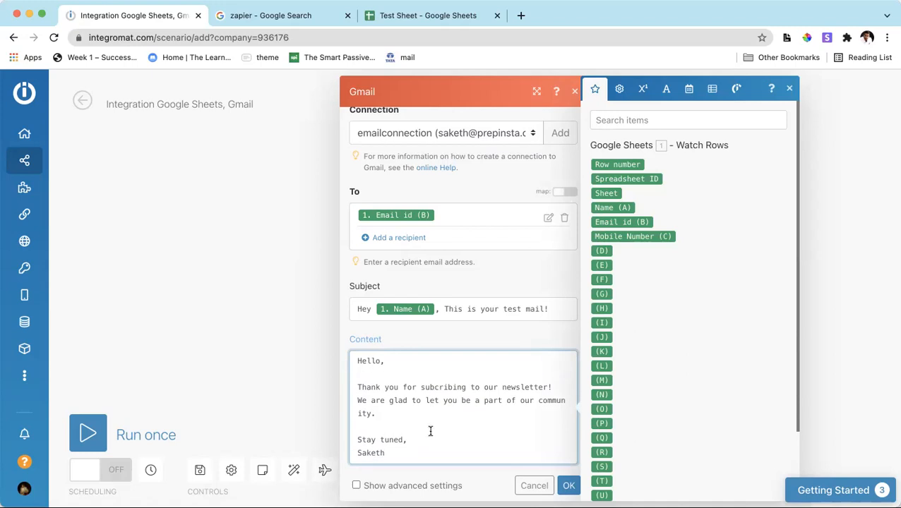
# Show the Gmail module's advanced settings and look through the additional fields.
pyautogui.click(453, 485)
pyautogui.scroll(-5, 416, 381)
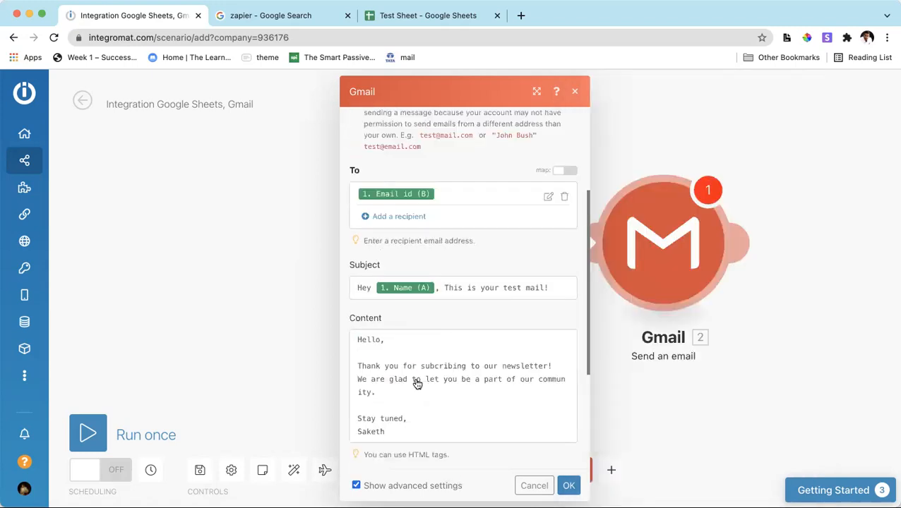
pyautogui.scroll(2, 417, 381)
pyautogui.scroll(2, 416, 382)
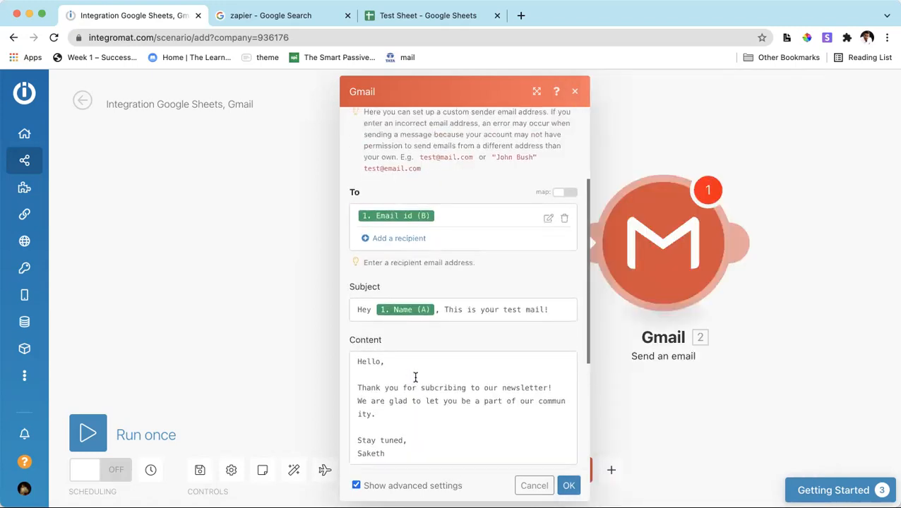
pyautogui.scroll(-4, 415, 377)
pyautogui.scroll(3, 392, 272)
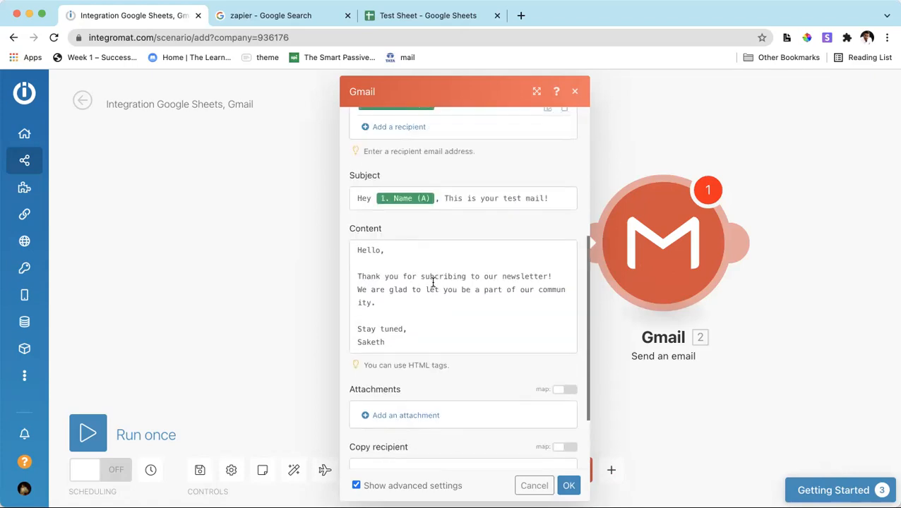
# Insert the Name (A) field after "Hello" and add "Pleasde confirm your mobile number :" with the Mobile Number (C) field above the sign-off.
pyautogui.click(383, 249)
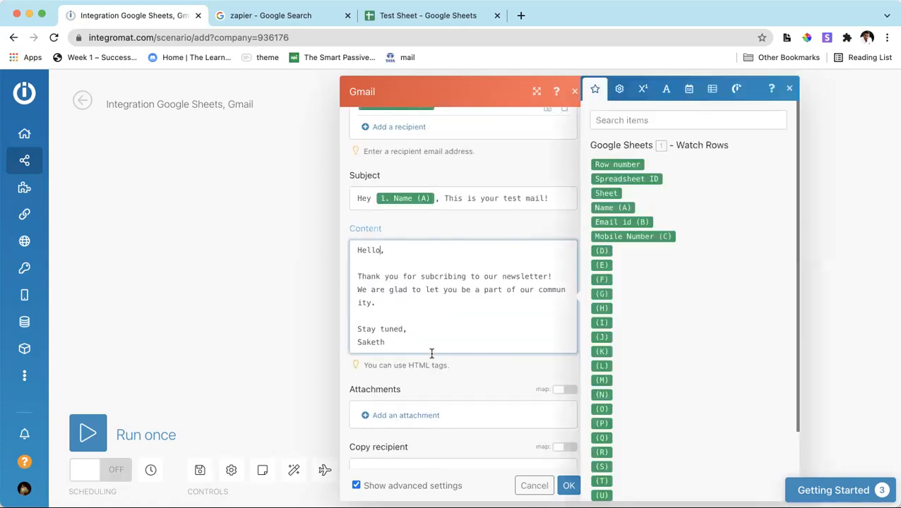
pyautogui.click(612, 207)
pyautogui.click(382, 306)
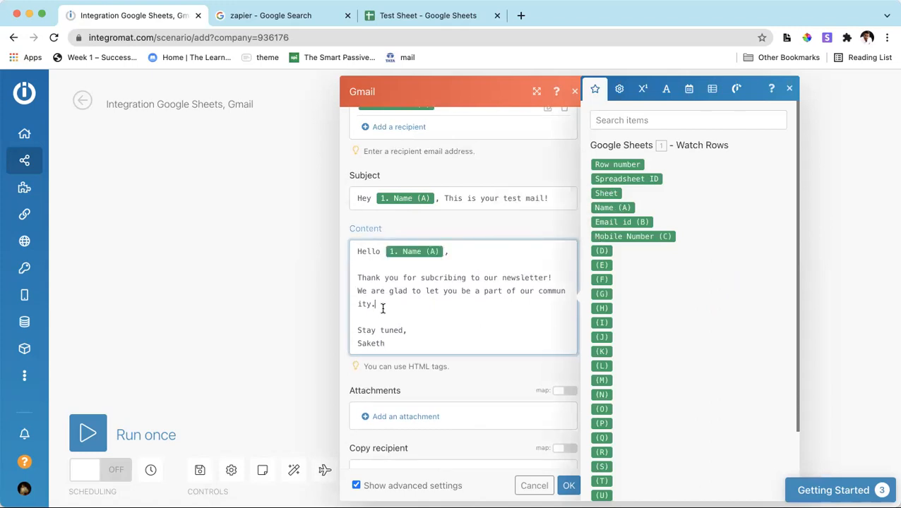
pyautogui.write('Pleasde confirm your ')
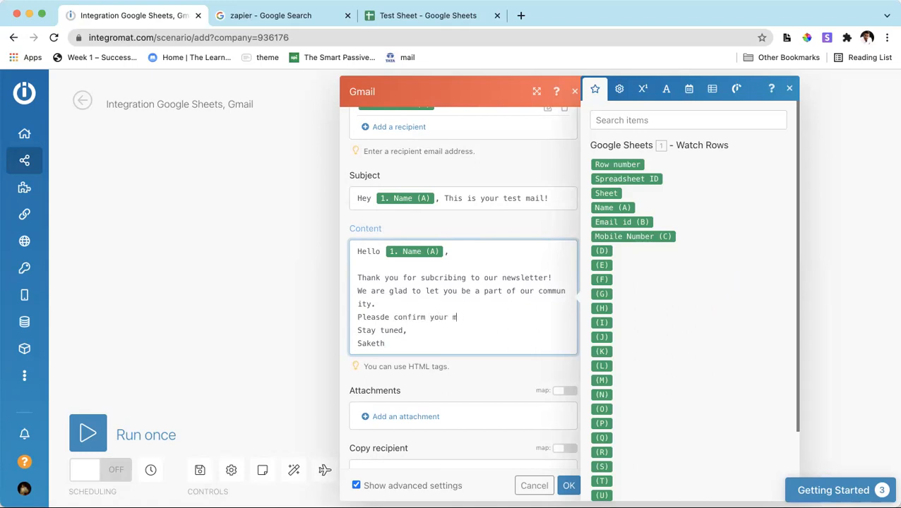
pyautogui.write('mobile nubmer')
pyautogui.moveTo(626, 237); pyautogui.dragTo(457, 343)
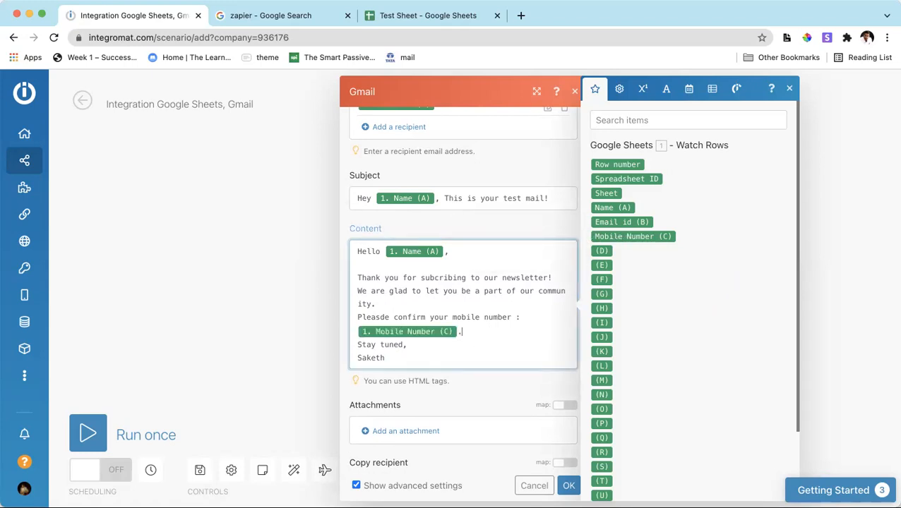
# Add "We will be connected using this number for further communications." below the mobile number, with a blank line before the sign-off.
pyautogui.press('Return')
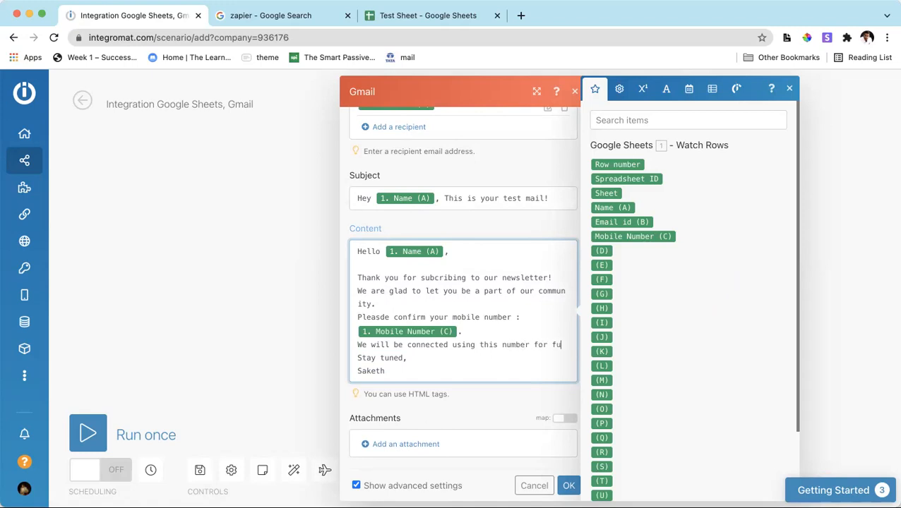
pyautogui.write('rther commu')
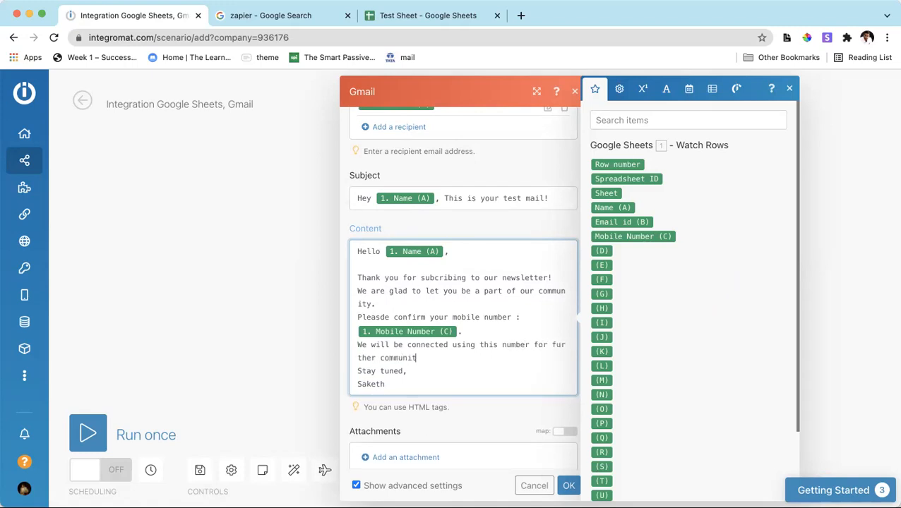
pyautogui.write('nications.')
pyautogui.scroll(-1, 454, 388)
pyautogui.press('Return')
pyautogui.scroll(-5, 452, 393)
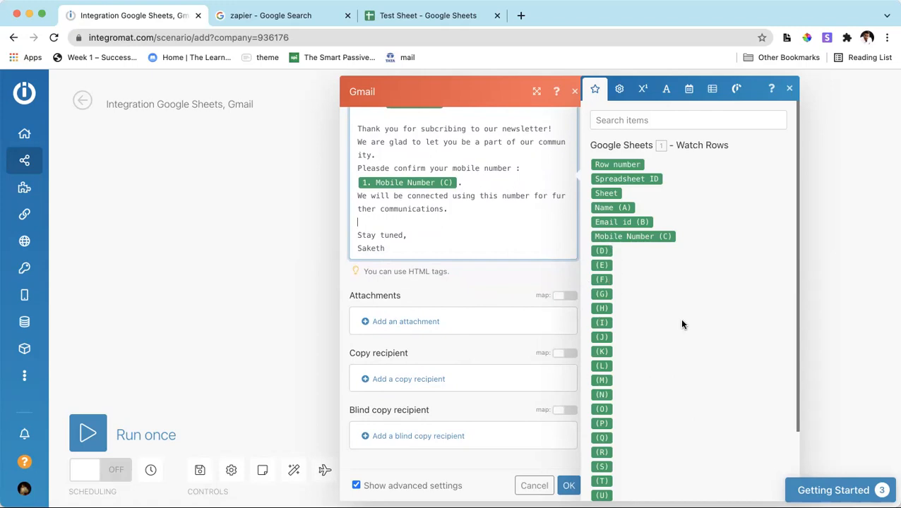
# Review the finished email fields and save the Gmail module's settings.
pyautogui.scroll(1, 400, 405)
pyautogui.scroll(-1, 399, 427)
pyautogui.click(513, 459)
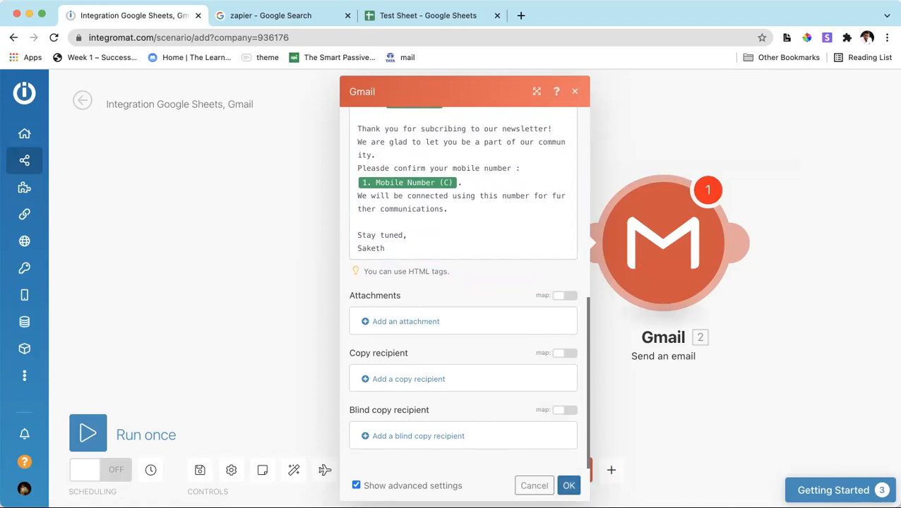
pyautogui.click(569, 486)
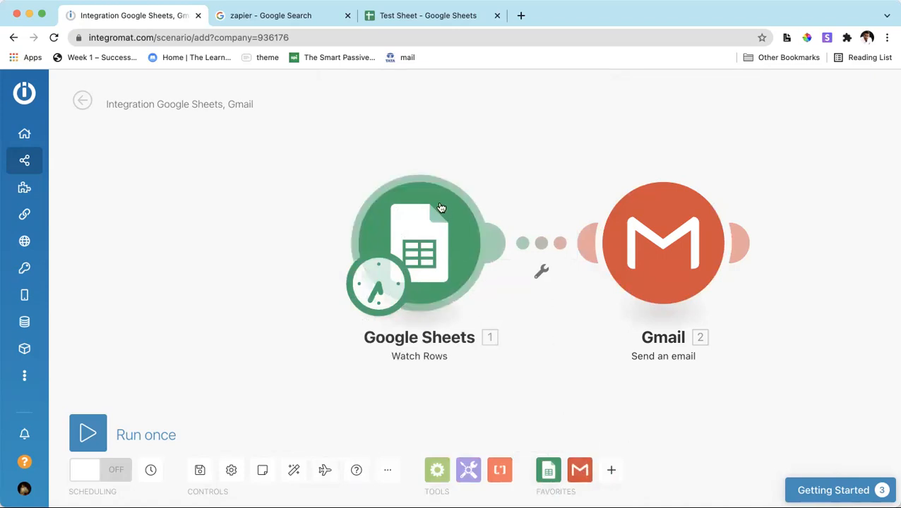
# Move the Google Sheets and Gmail modules farther apart on the canvas and run the scenario once.
pyautogui.moveTo(431, 209); pyautogui.dragTo(242, 212)
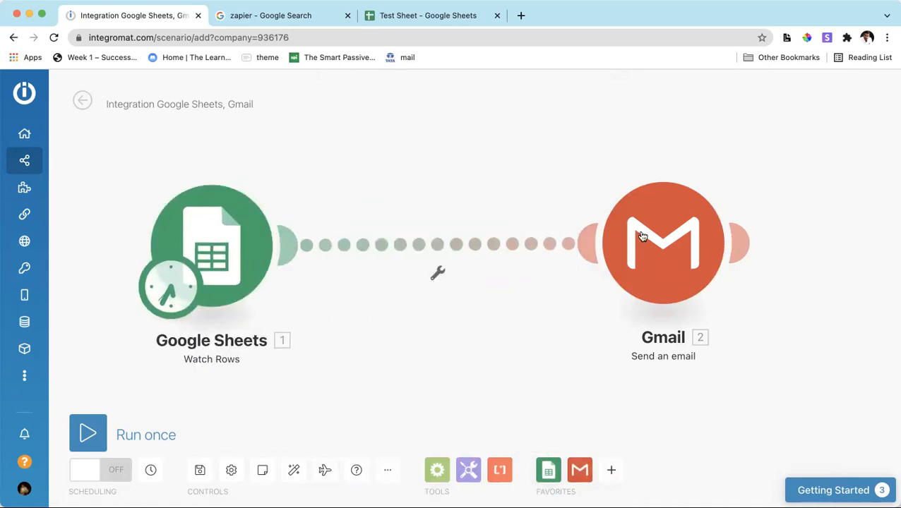
pyautogui.moveTo(674, 212); pyautogui.dragTo(738, 216)
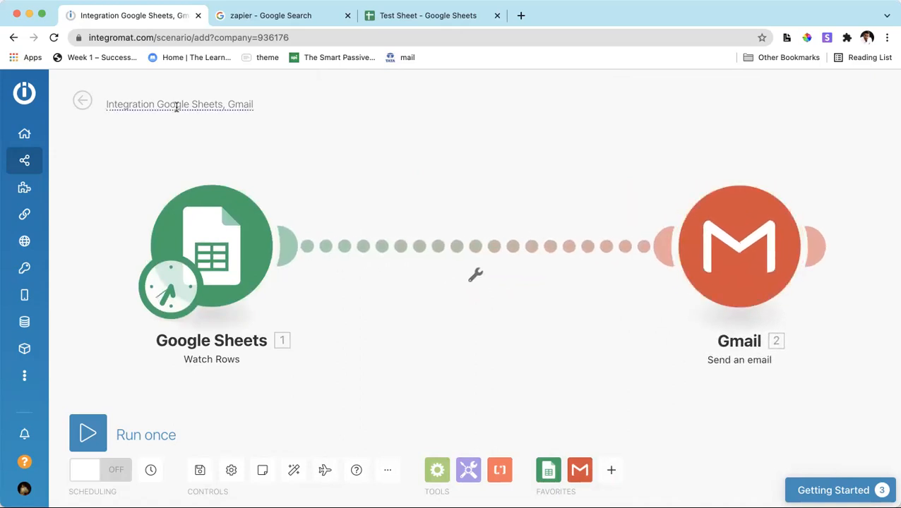
pyautogui.click(112, 440)
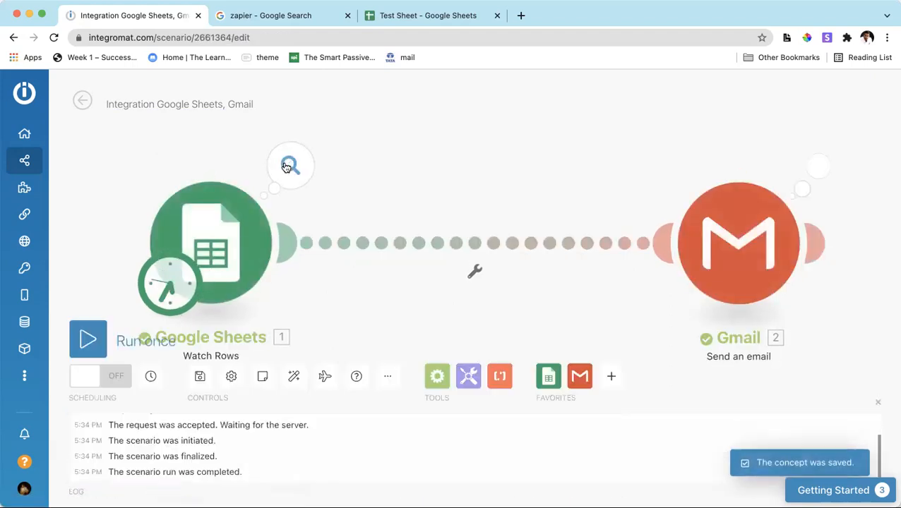
pyautogui.moveTo(825, 213)
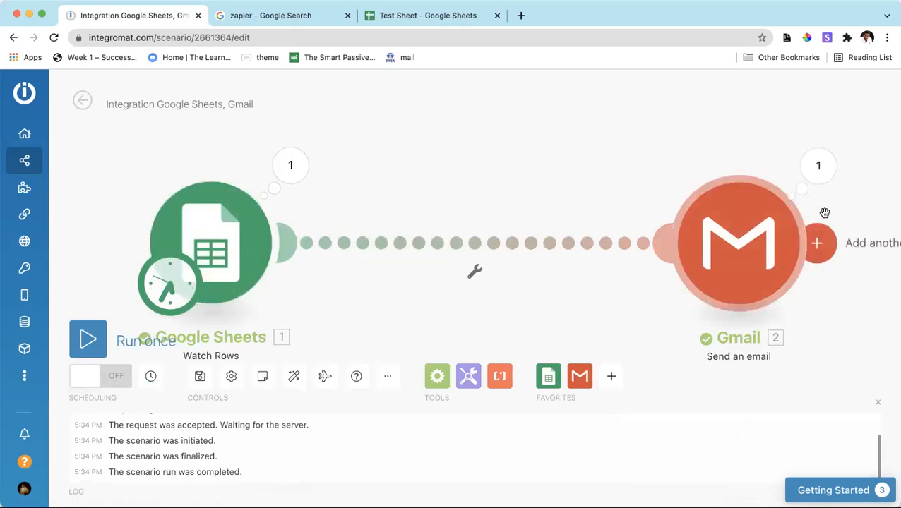
# Inspect the Google Sheets module's run output, checking the name, email id and mobile number of the fetched row.
pyautogui.click(292, 172)
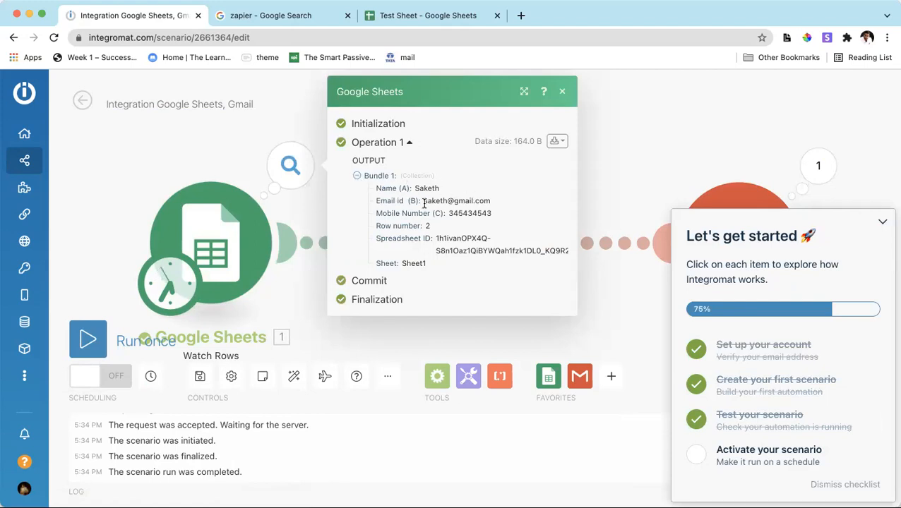
pyautogui.moveTo(415, 188); pyautogui.dragTo(499, 203)
pyautogui.doubleClick(456, 214)
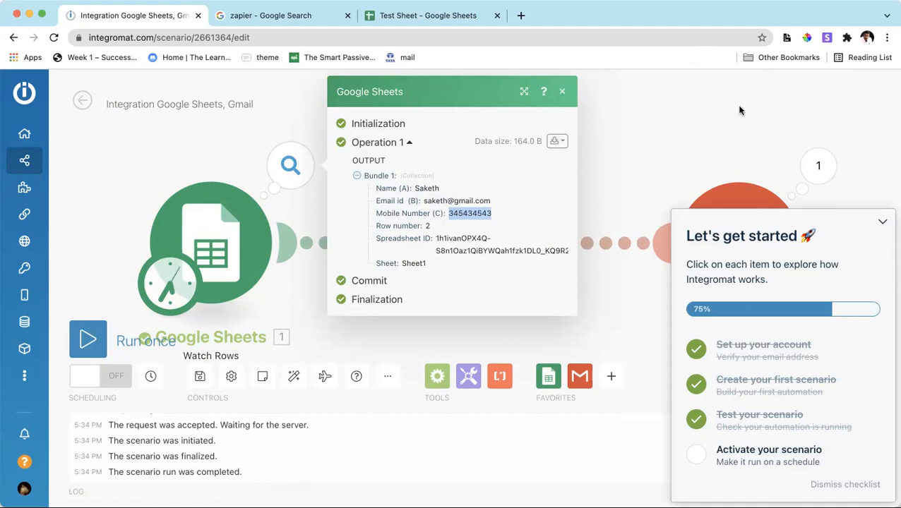
pyautogui.click(562, 91)
# Inspect the Gmail module's run details, checking the name and mobile number merged into the email content and subject.
pyautogui.click(816, 170)
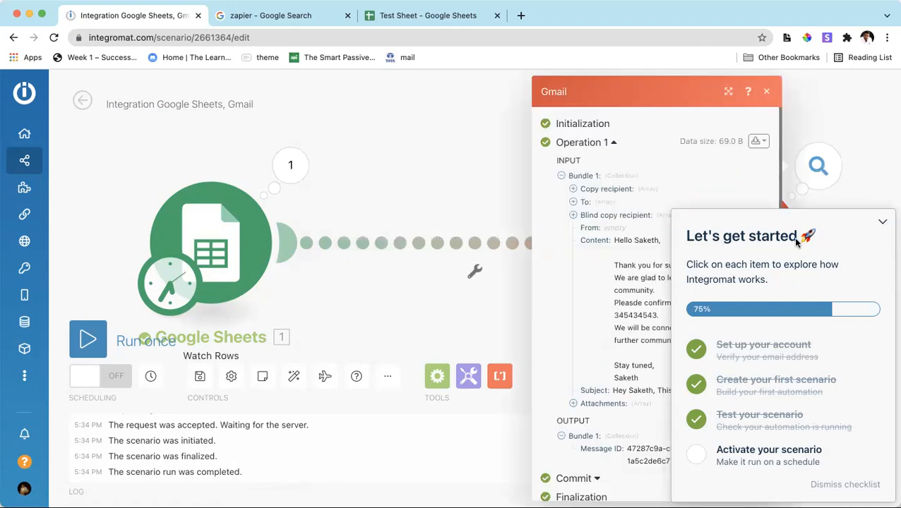
pyautogui.click(884, 225)
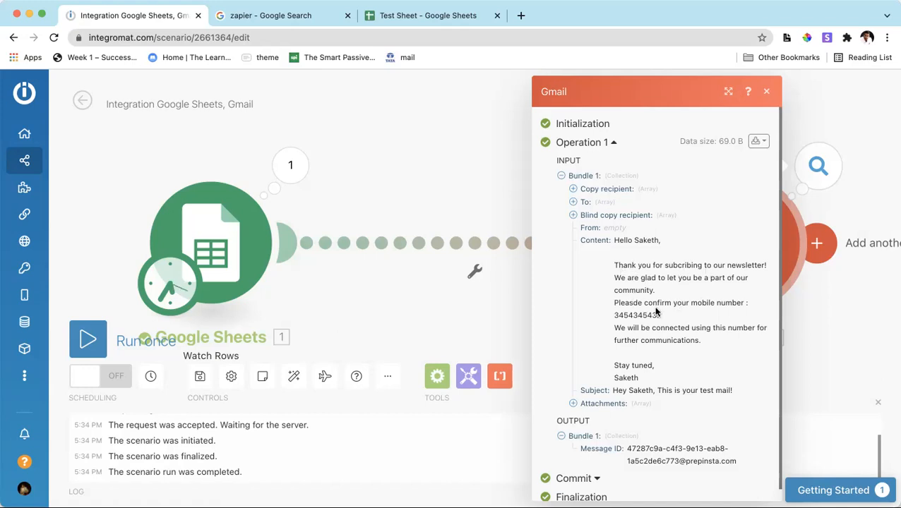
pyautogui.moveTo(622, 310); pyautogui.dragTo(660, 318)
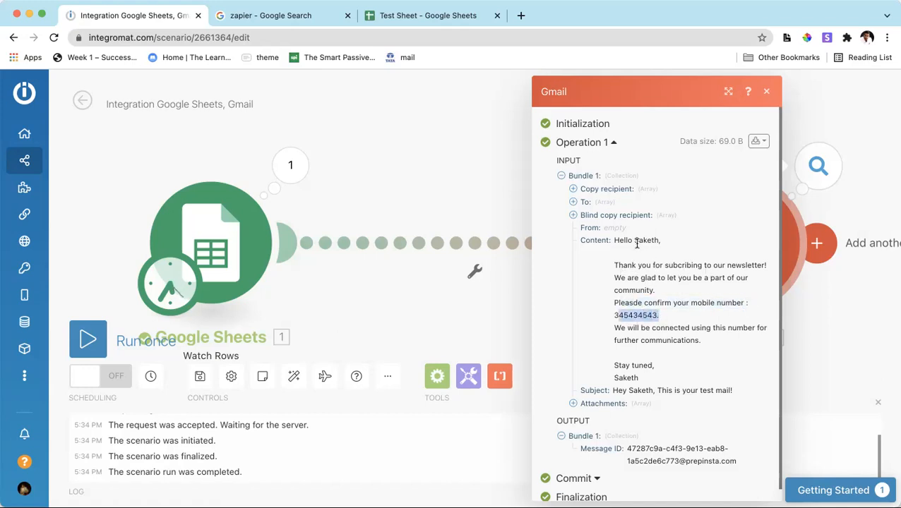
pyautogui.moveTo(634, 240); pyautogui.dragTo(660, 240)
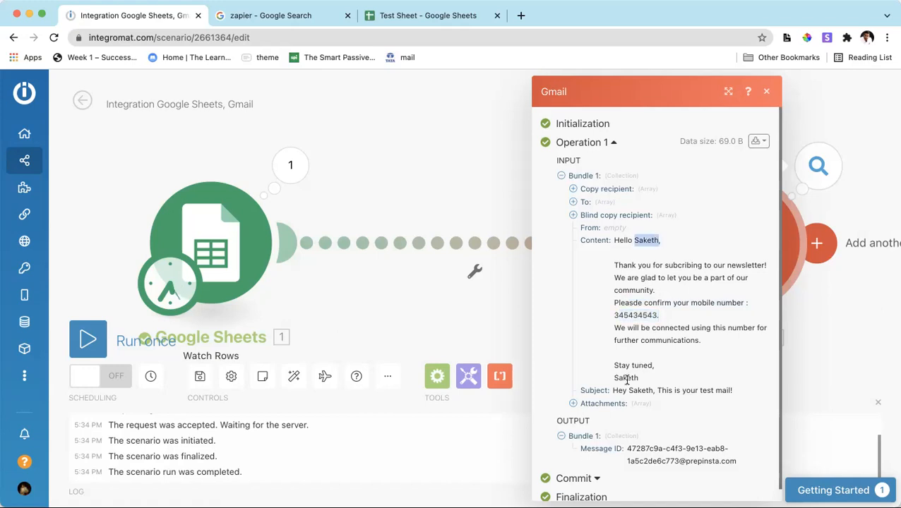
pyautogui.scroll(-1, 562, 452)
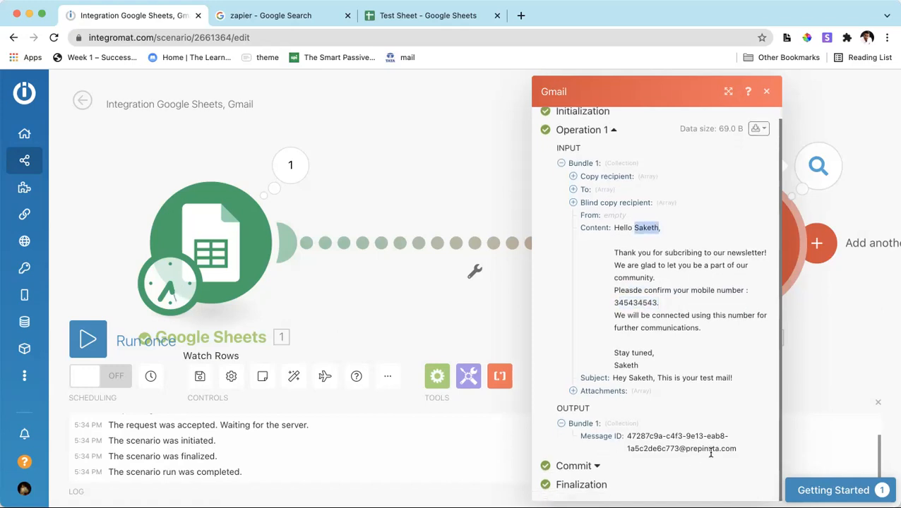
pyautogui.click(766, 92)
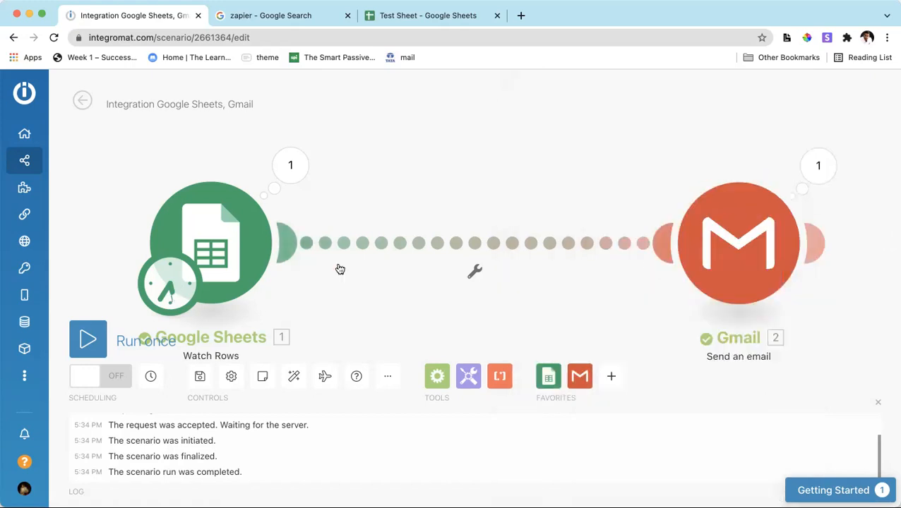
# Switch to the Test Sheet in Google Sheets and enter a second contact's name in cell A3.
pyautogui.click(382, 15)
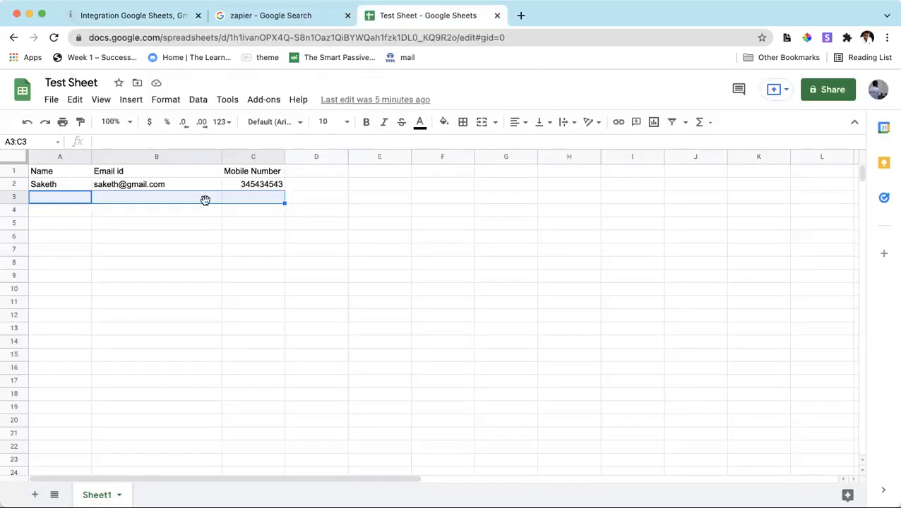
pyautogui.click(126, 184)
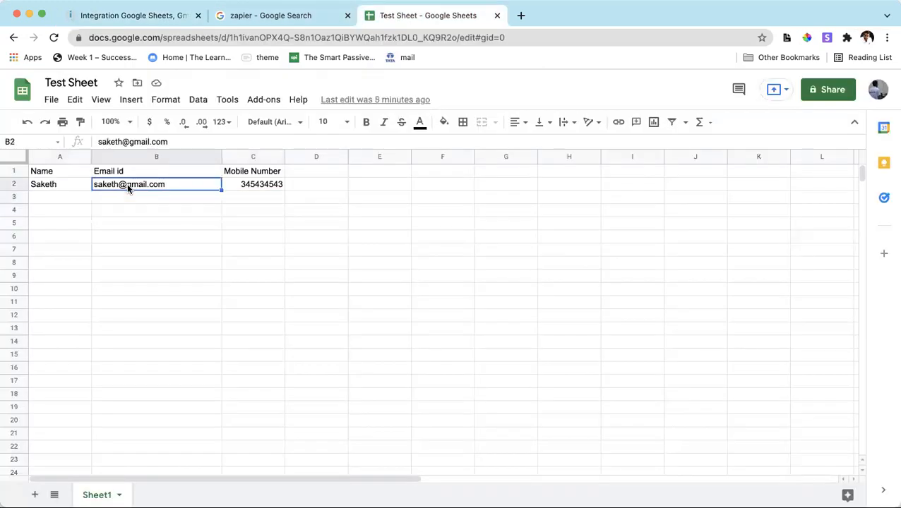
pyautogui.click(70, 199)
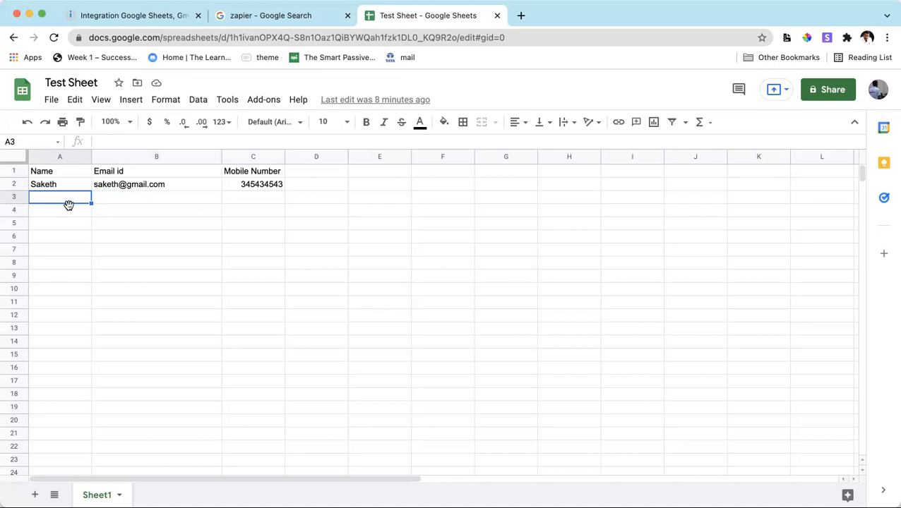
pyautogui.write('Vishal')
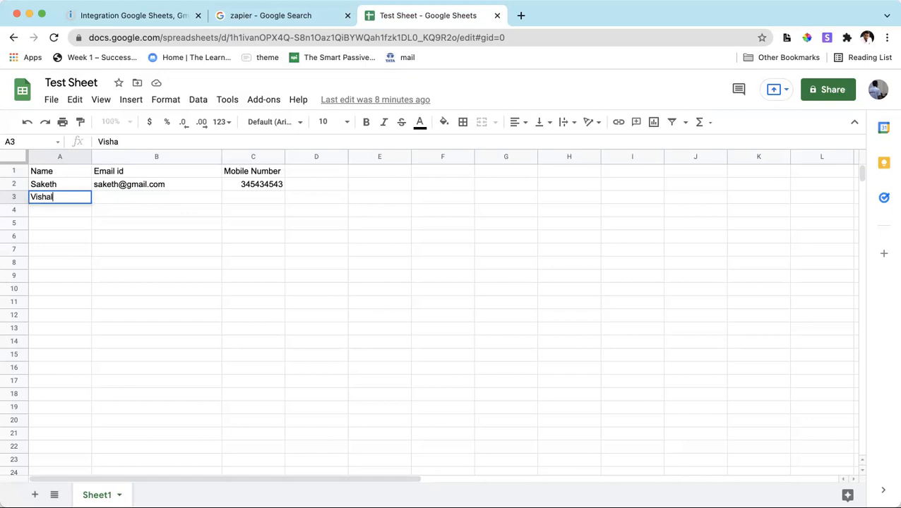
pyautogui.press('Tab')
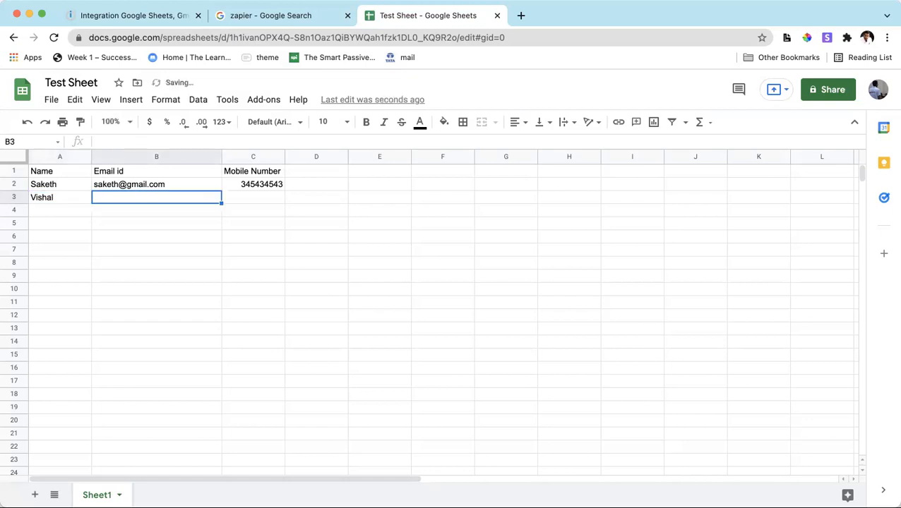
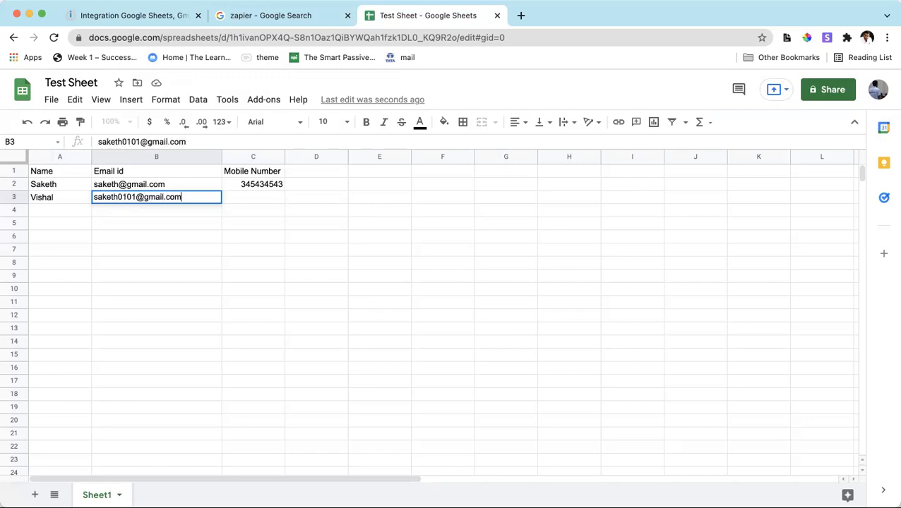
# Fill in the second contact's email address in B3 and mobile number in C3.
pyautogui.press('Tab')
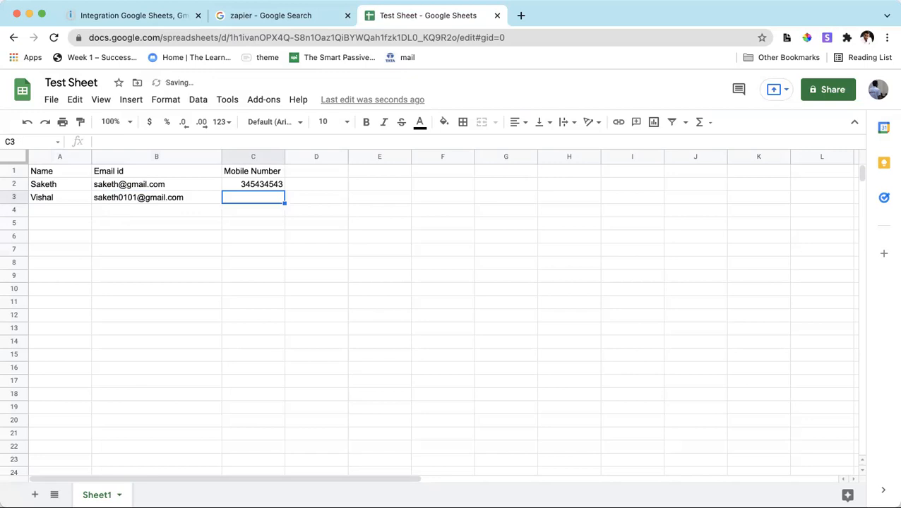
pyautogui.write('435643245')
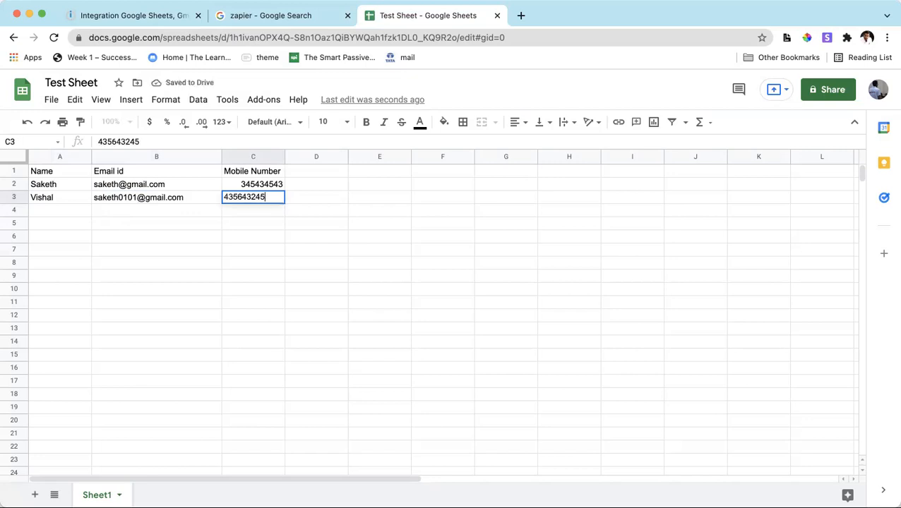
pyautogui.click(159, 289)
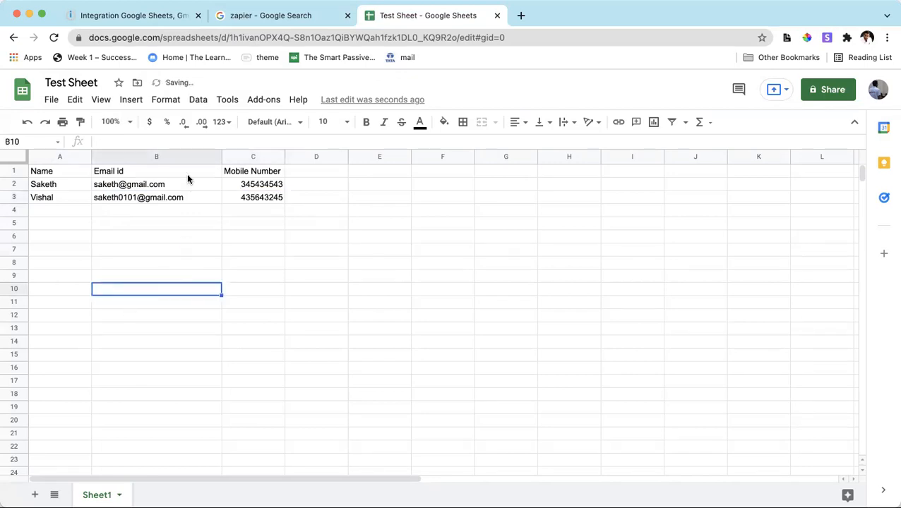
# Run the Integromat scenario once and open gmail.com in a new browser tab.
pyautogui.click(165, 15)
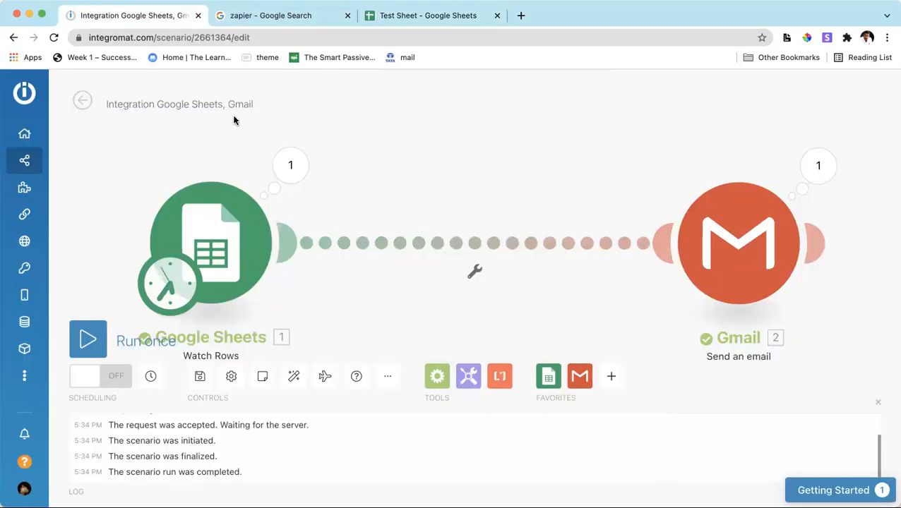
pyautogui.click(82, 346)
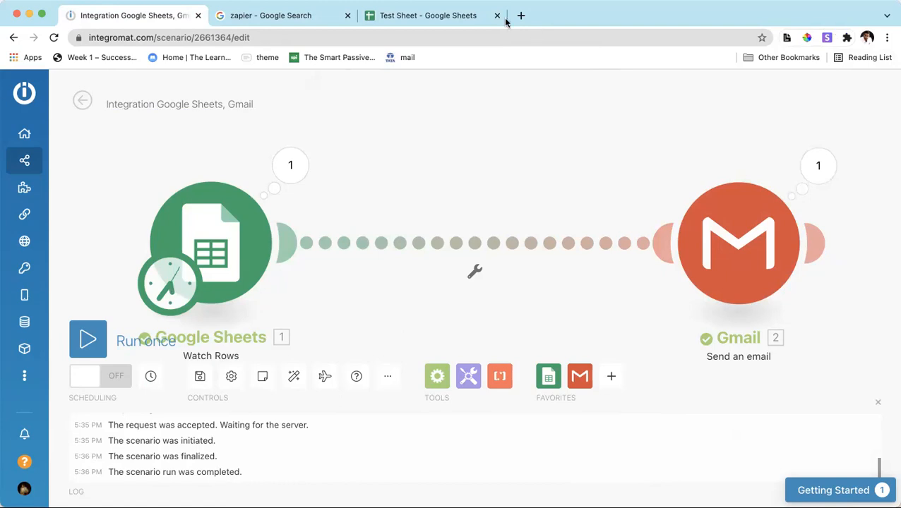
pyautogui.press('super+t')
pyautogui.write('gmail')
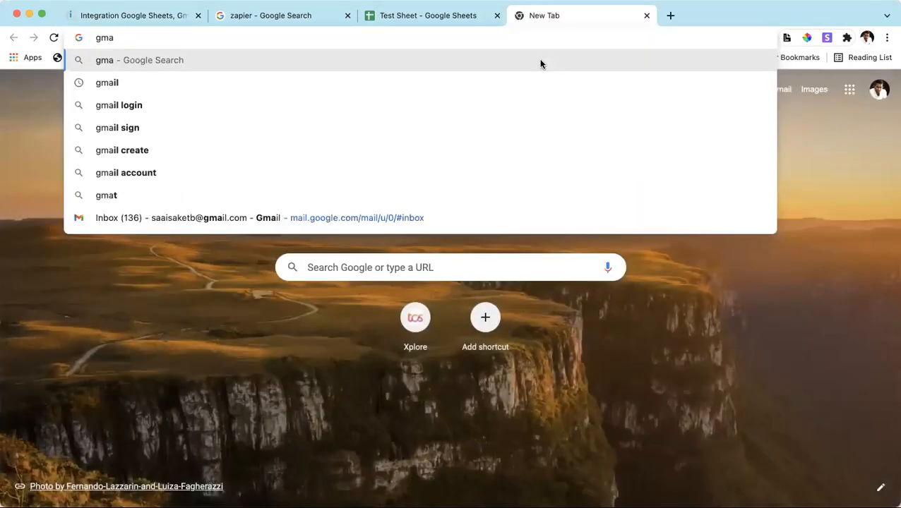
pyautogui.write('.com')
pyautogui.press('Return')
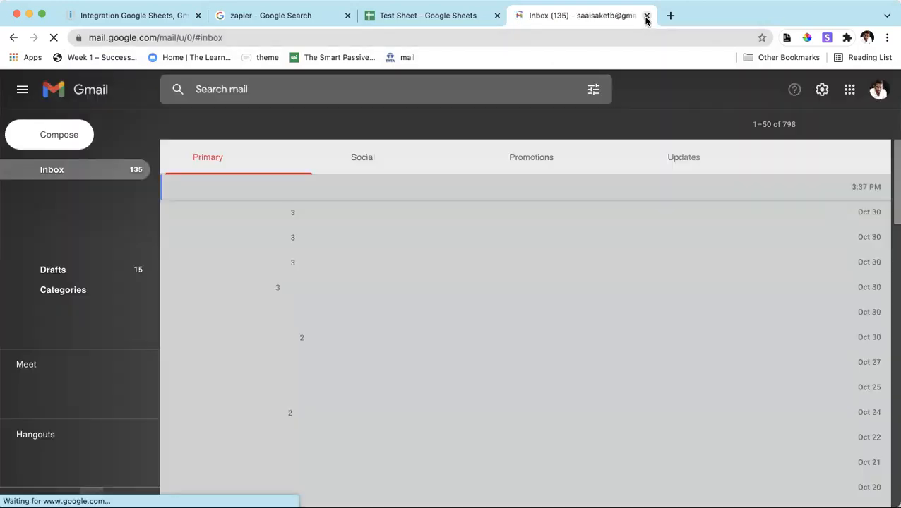
# Switch Gmail to the account whose address is in row 3 and close the first account's inbox.
pyautogui.click(878, 90)
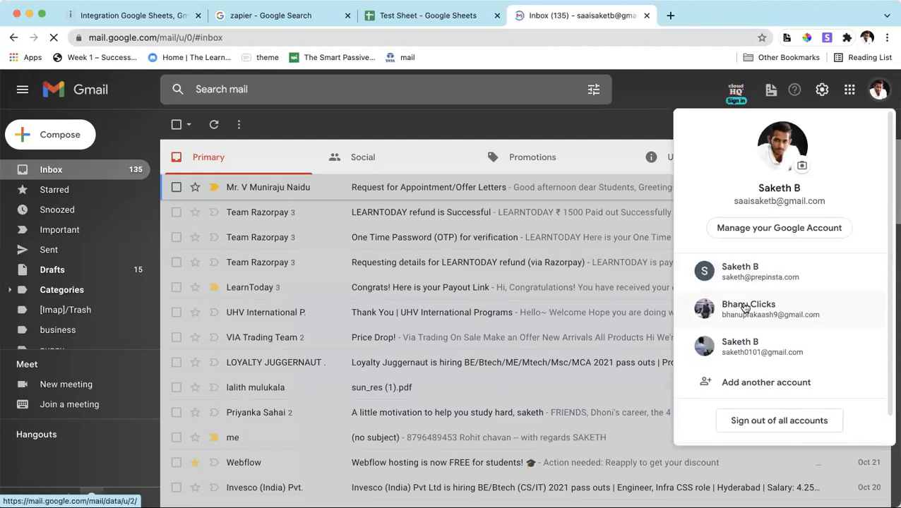
pyautogui.click(748, 348)
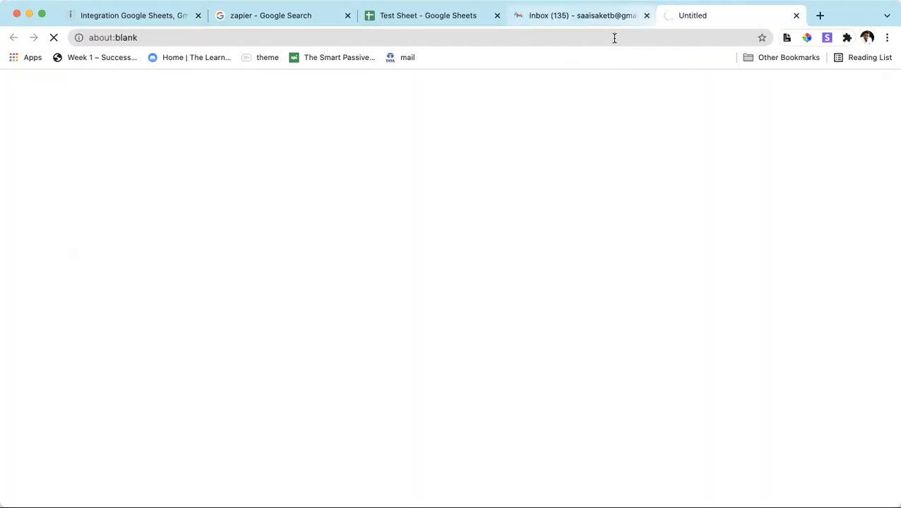
pyautogui.click(646, 14)
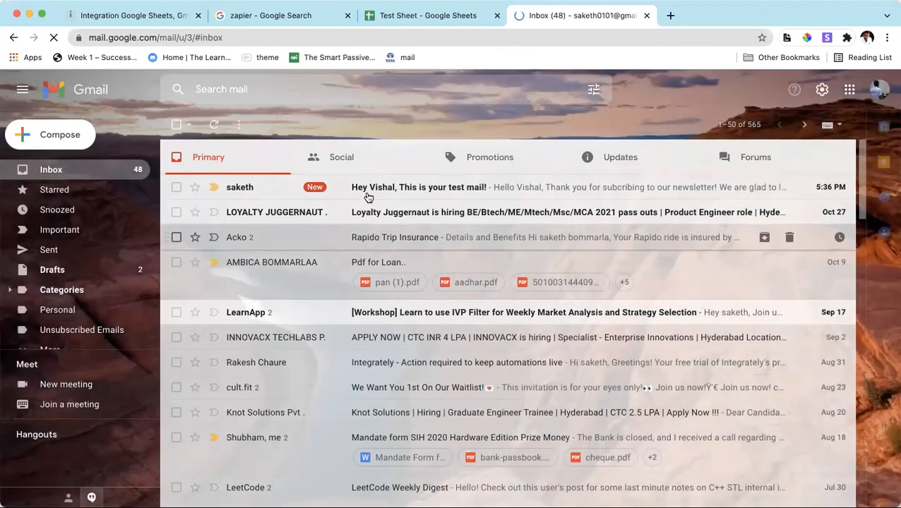
# Open the received test email and dismiss the Email Templates welcome dialog and the new message window.
pyautogui.click(369, 195)
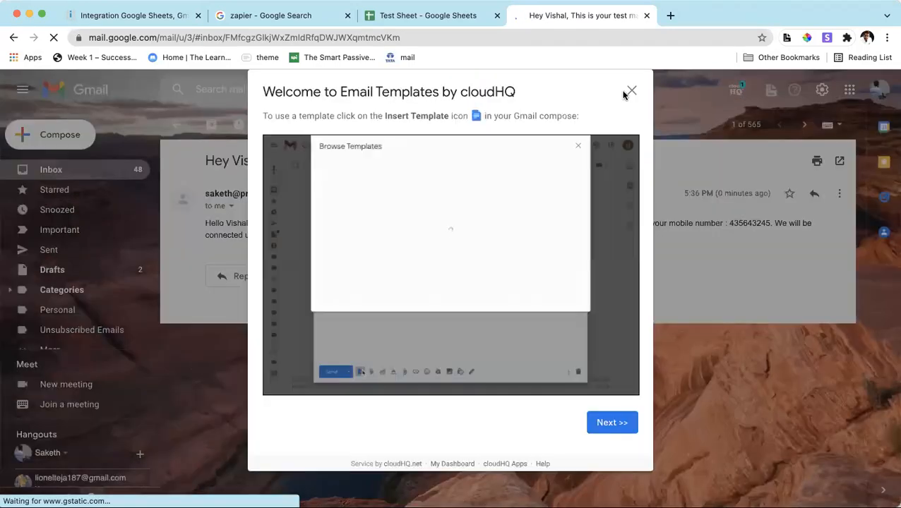
pyautogui.click(632, 91)
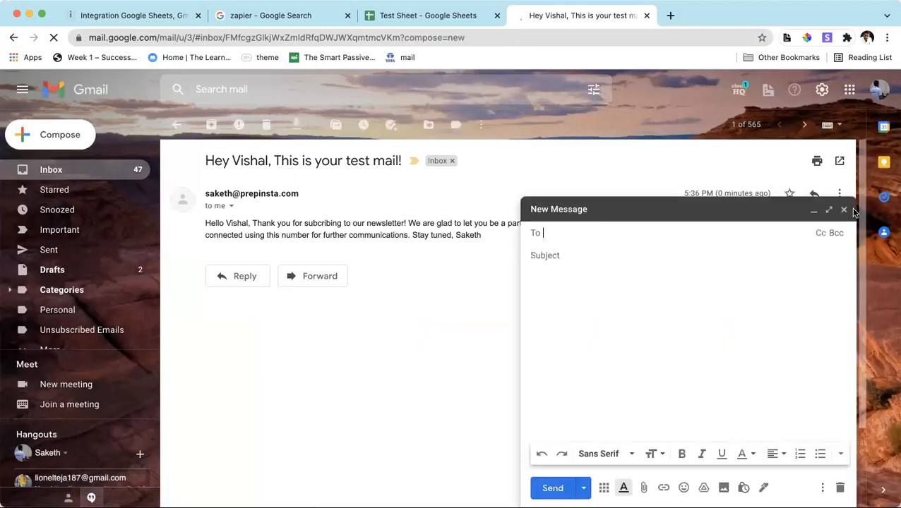
pyautogui.click(801, 213)
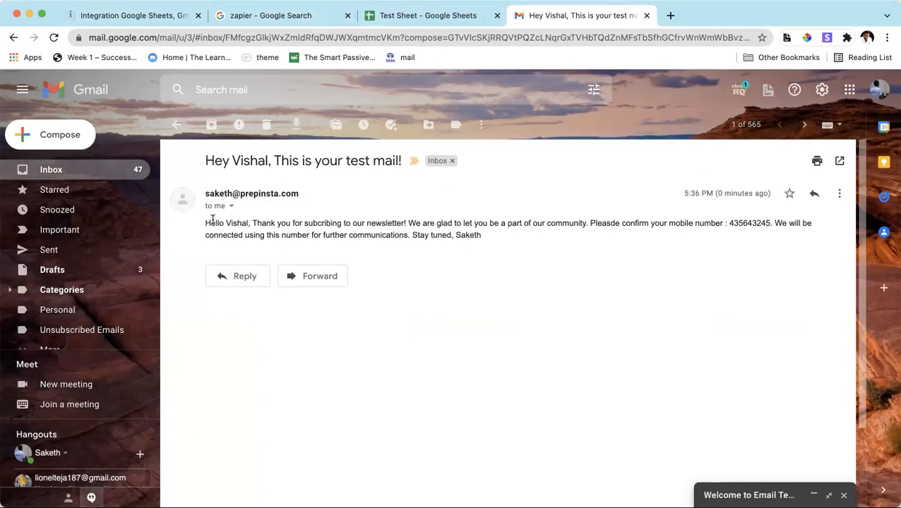
# Try to add <br> line-break tags throughout the email content of the scenario's Gmail module, then close its settings.
pyautogui.click(154, 15)
pyautogui.click(712, 259)
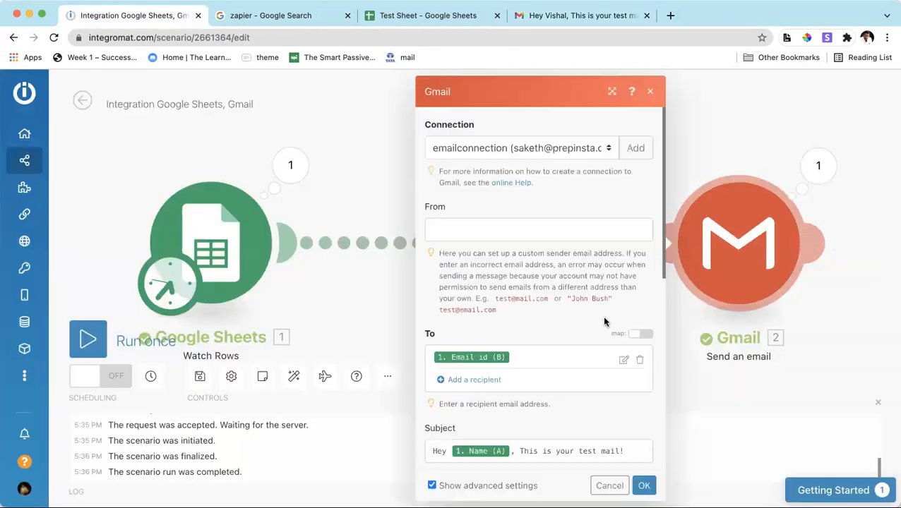
pyautogui.scroll(-5, 495, 353)
pyautogui.scroll(2, 558, 297)
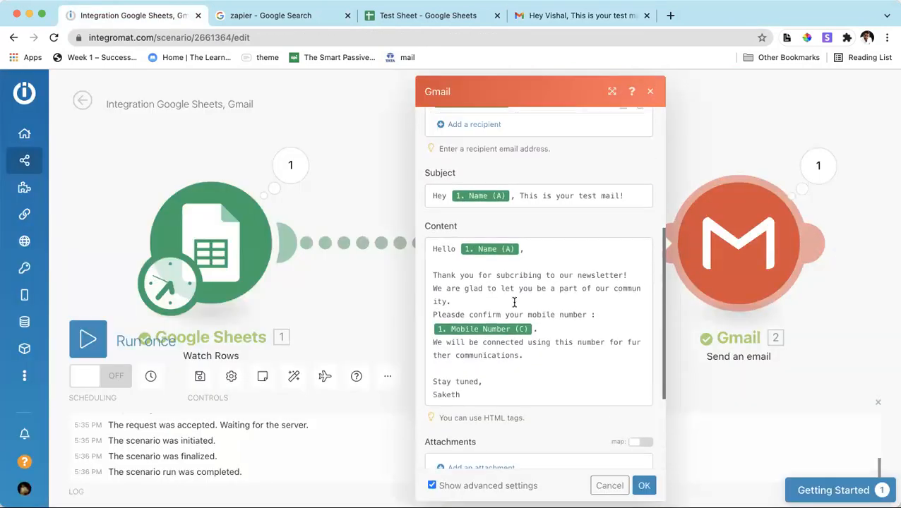
pyautogui.click(527, 264)
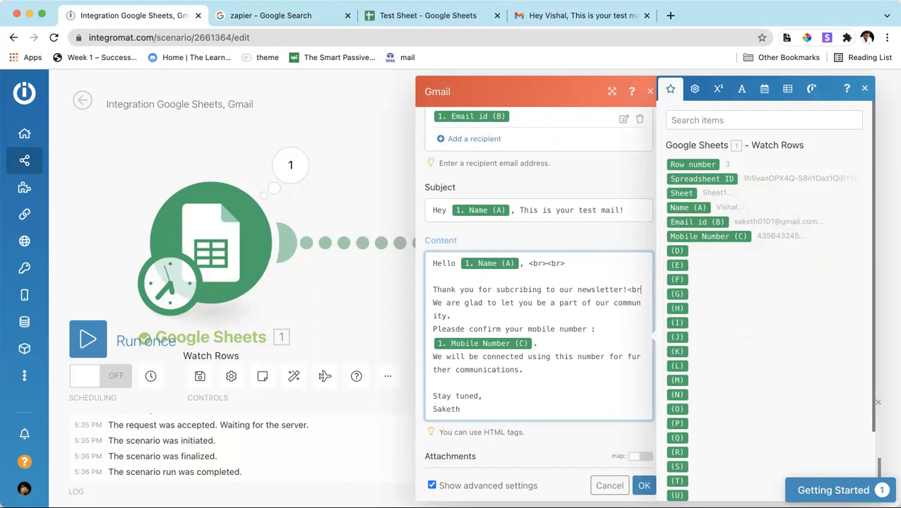
pyautogui.write('>')
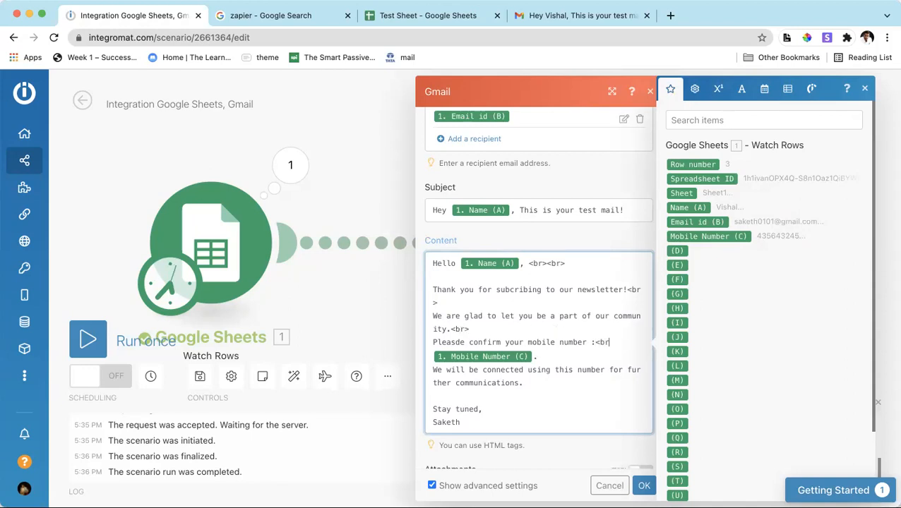
pyautogui.scroll(-1, 582, 361)
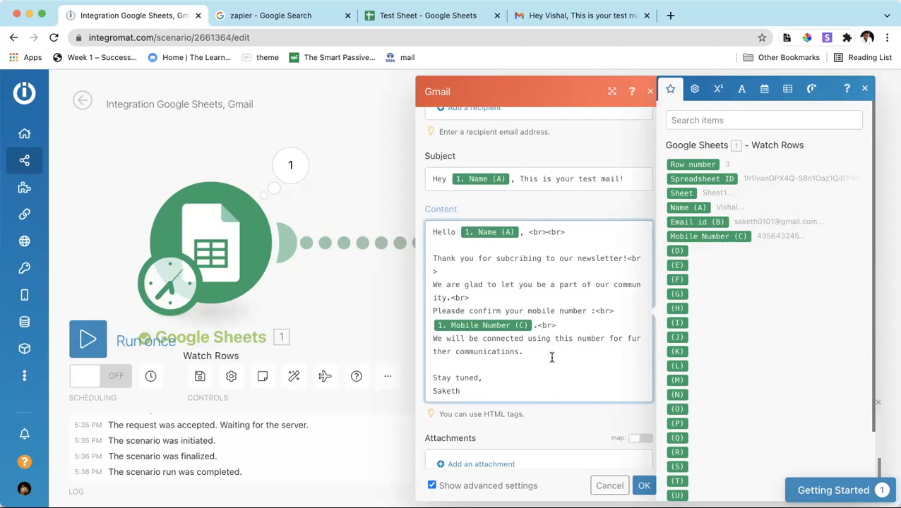
pyautogui.scroll(-1, 553, 358)
pyautogui.write('<br>')
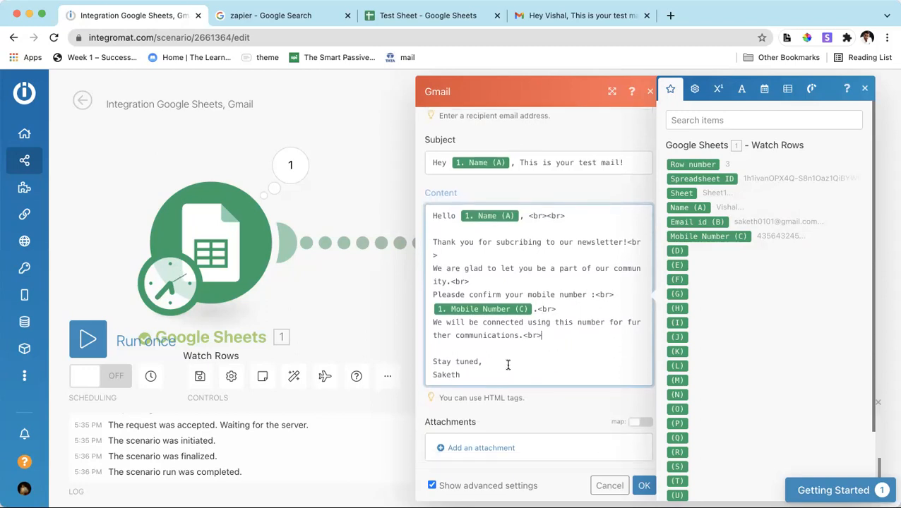
pyautogui.click(504, 361)
pyautogui.click(650, 92)
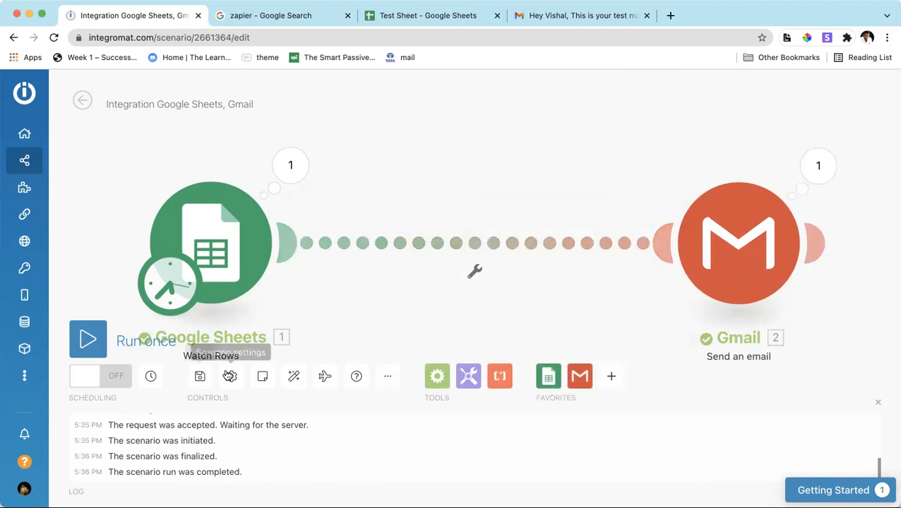
# Save the scenario, run it once and inspect the Google Sheets module's run details.
pyautogui.click(198, 378)
pyautogui.click(198, 378)
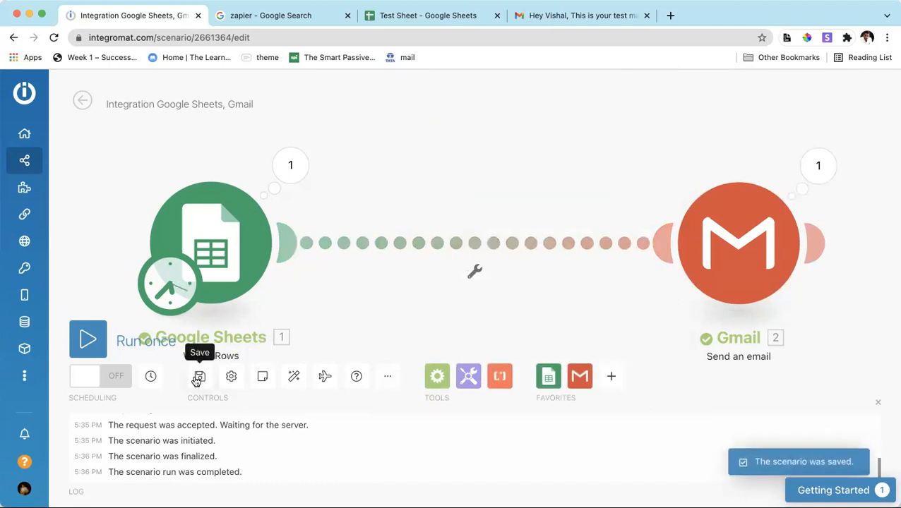
pyautogui.click(89, 341)
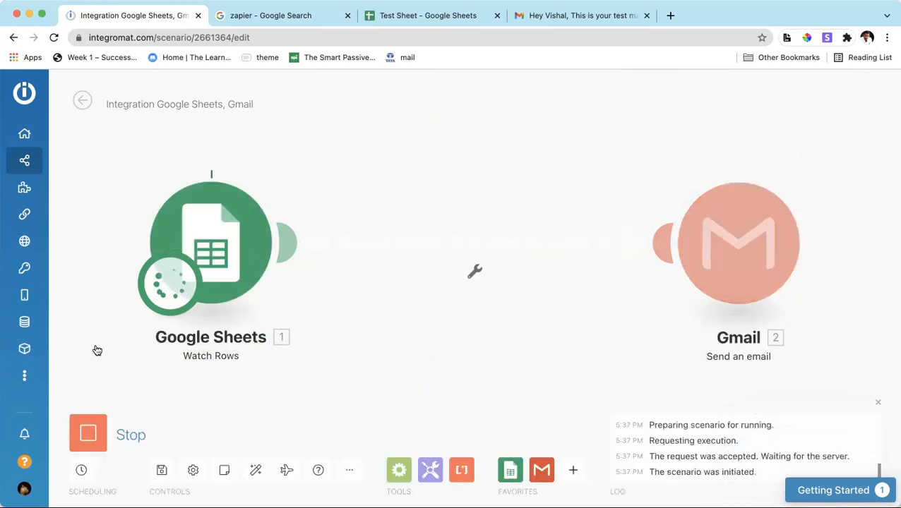
pyautogui.click(288, 167)
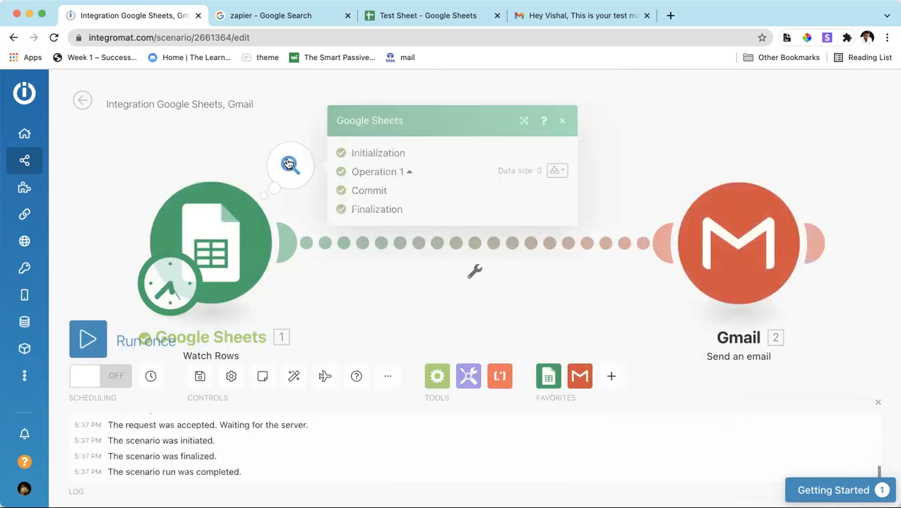
pyautogui.click(563, 121)
# Duplicate the contact in row 3 of the Test Sheet into row 4.
pyautogui.click(390, 17)
pyautogui.click(66, 211)
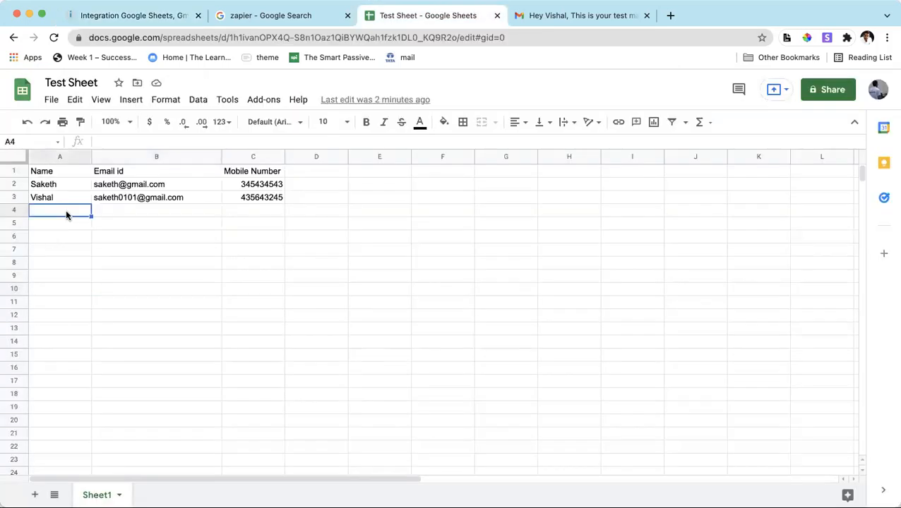
pyautogui.moveTo(267, 205); pyautogui.dragTo(45, 196)
pyautogui.hotkey('ctrl', 'c')
pyautogui.click(60, 213)
pyautogui.hotkey('ctrl', 'v')
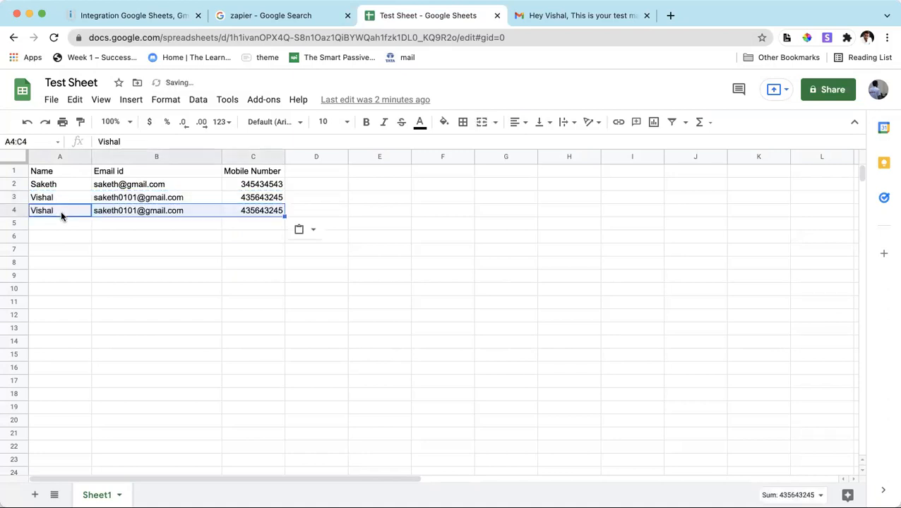
pyautogui.click(252, 262)
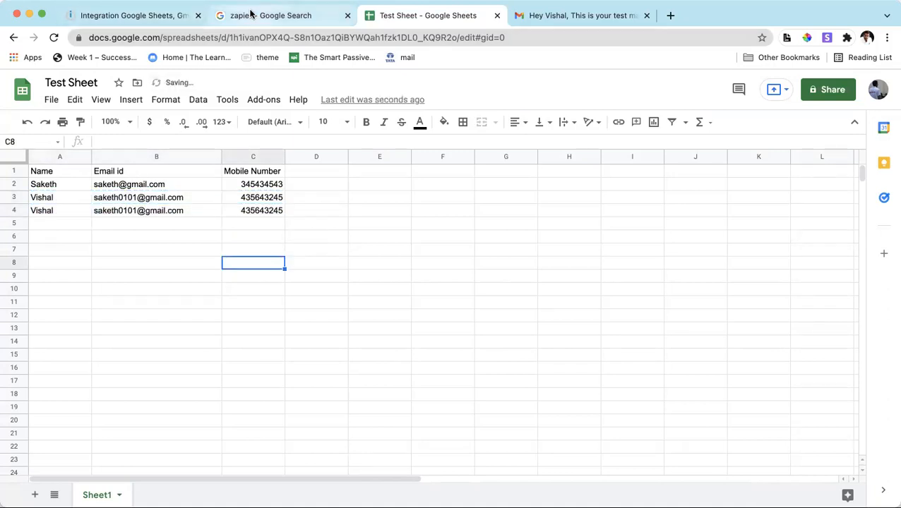
# Run the Integromat scenario once and expand both messages of the received test email conversation in Gmail.
pyautogui.click(146, 19)
pyautogui.click(89, 339)
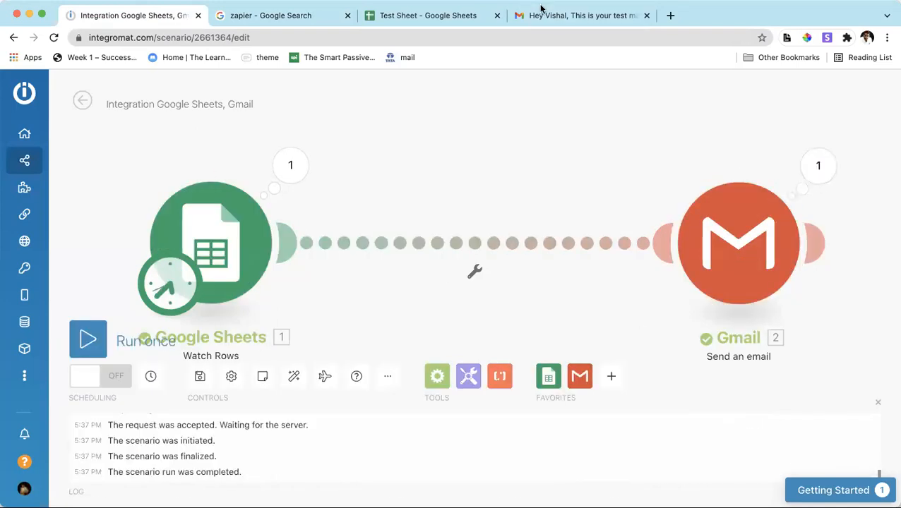
pyautogui.click(519, 15)
pyautogui.click(176, 124)
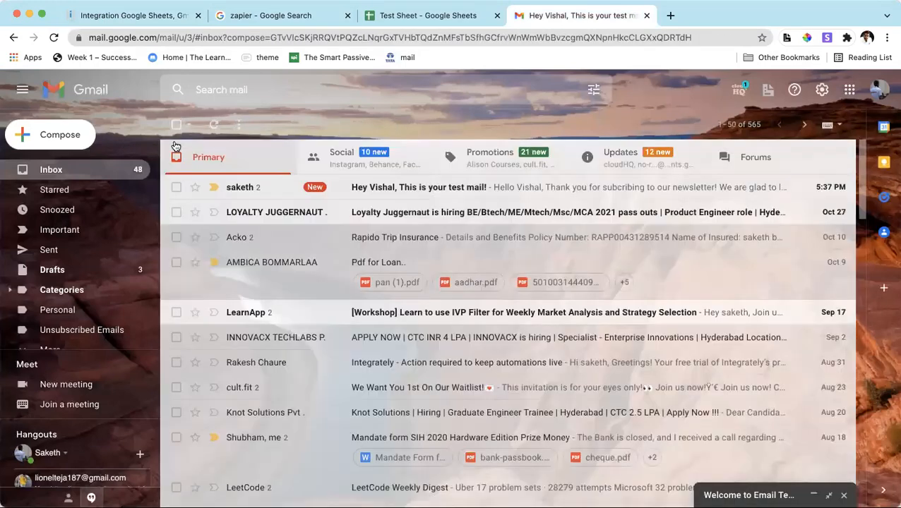
pyautogui.click(366, 194)
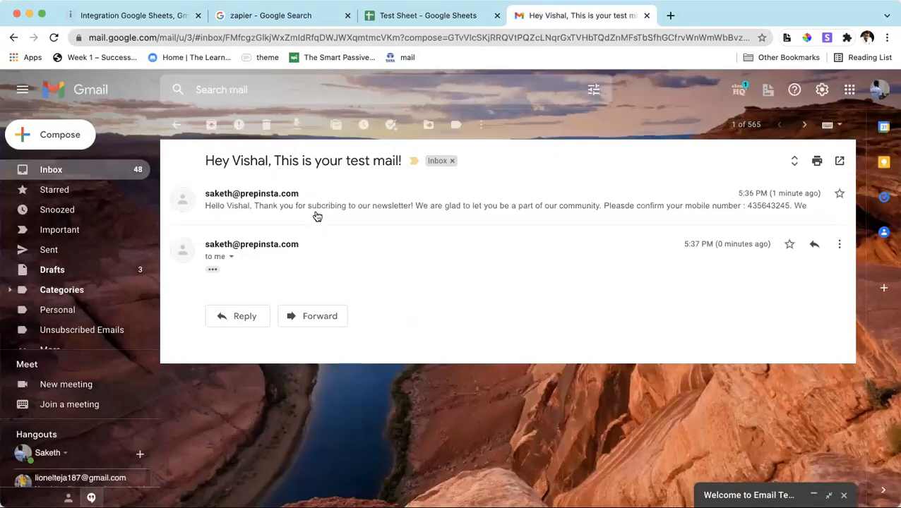
pyautogui.click(214, 272)
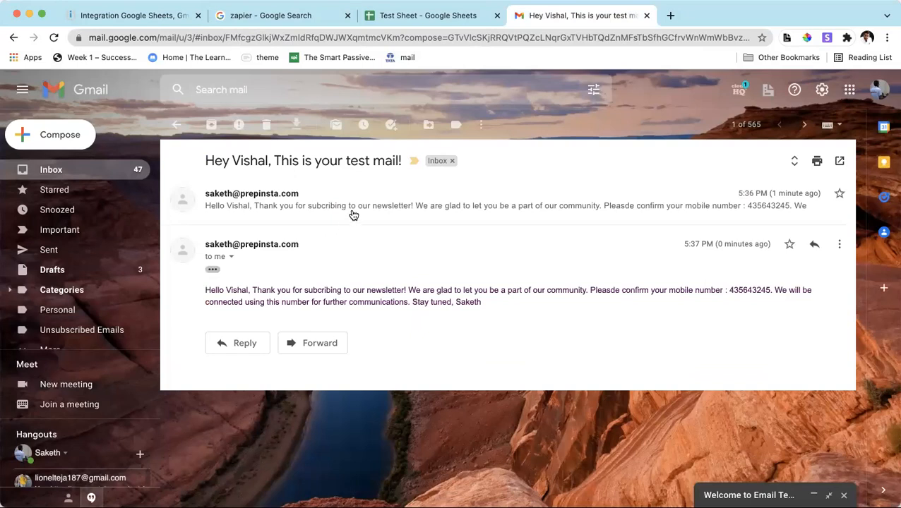
pyautogui.click(352, 212)
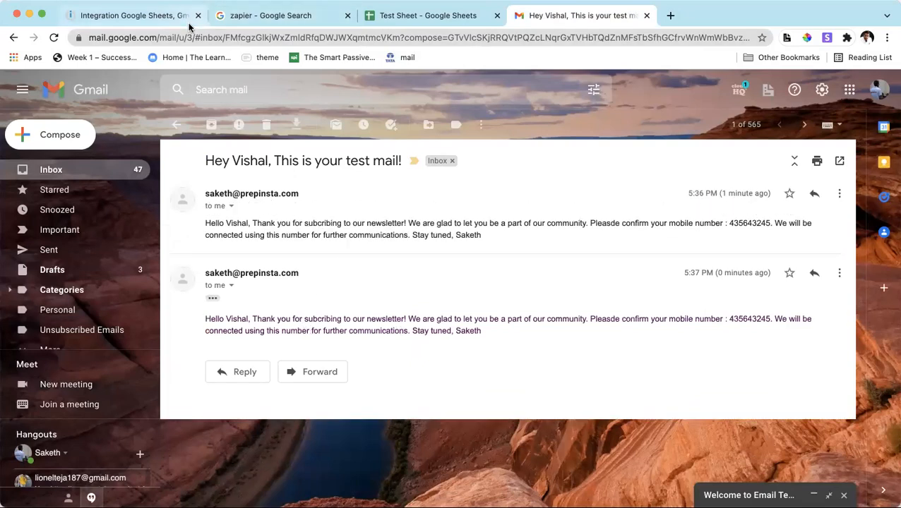
# In the Gmail module's content, add <br> after the newsletter thank-you line and <br><br> after the Hello greeting.
pyautogui.click(162, 15)
pyautogui.click(437, 21)
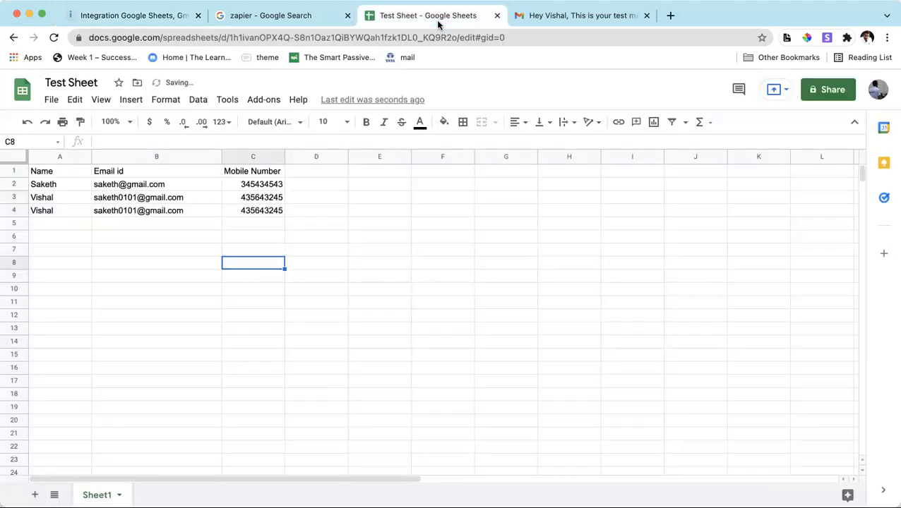
pyautogui.click(156, 21)
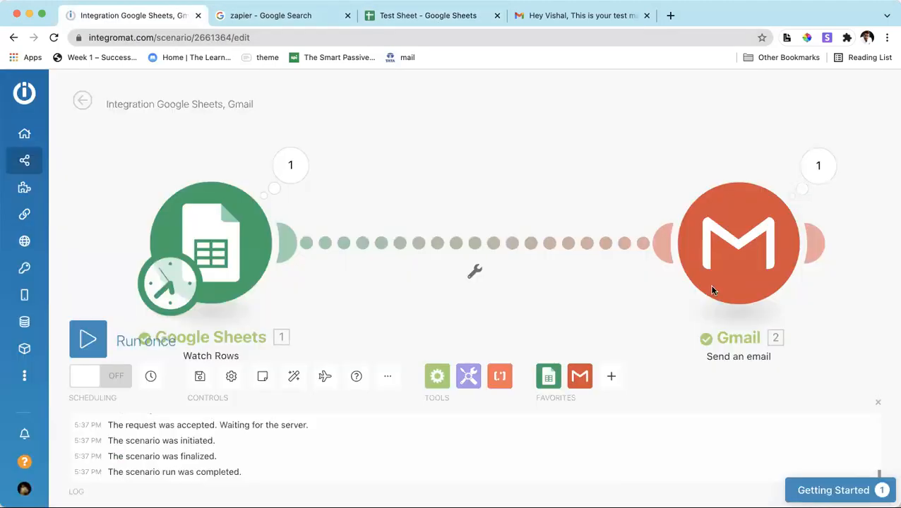
pyautogui.click(738, 243)
pyautogui.scroll(-3, 516, 317)
pyautogui.scroll(-3, 517, 317)
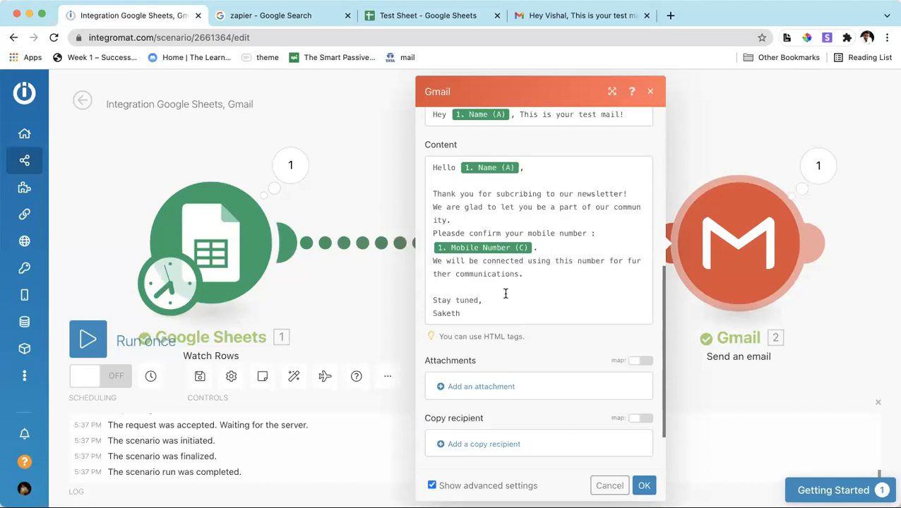
pyautogui.scroll(-2, 502, 303)
pyautogui.scroll(4, 503, 300)
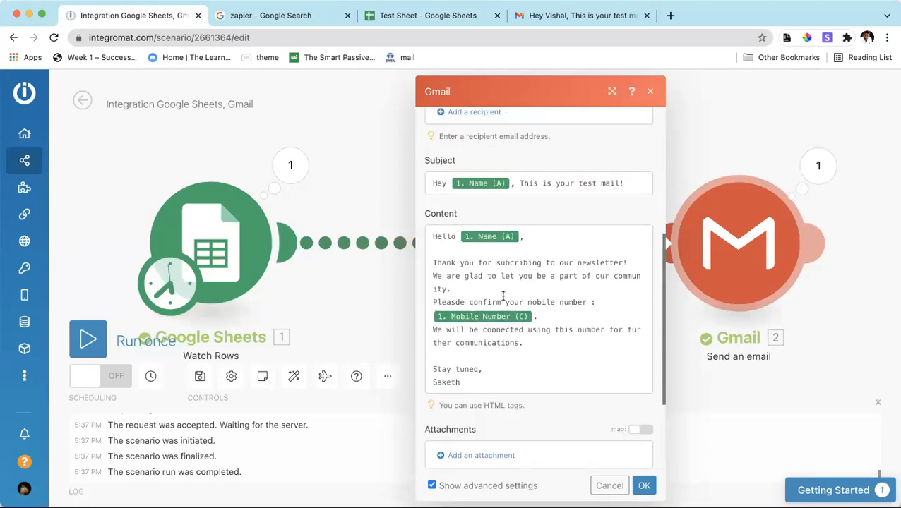
pyautogui.click(627, 271)
pyautogui.write('<br><br>')
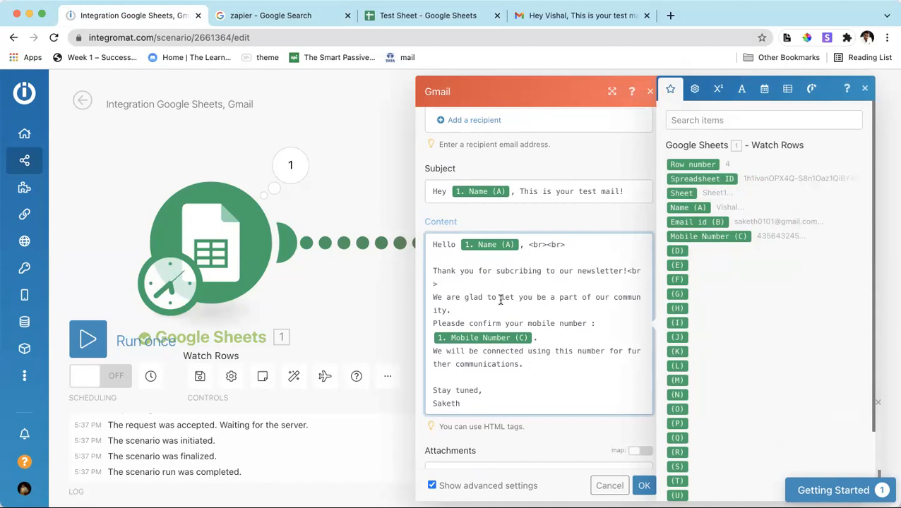
# Add <br> after the community, mobile number and Stay tuned lines and <br><br> after the communications line, then confirm the module settings.
pyautogui.click(475, 311)
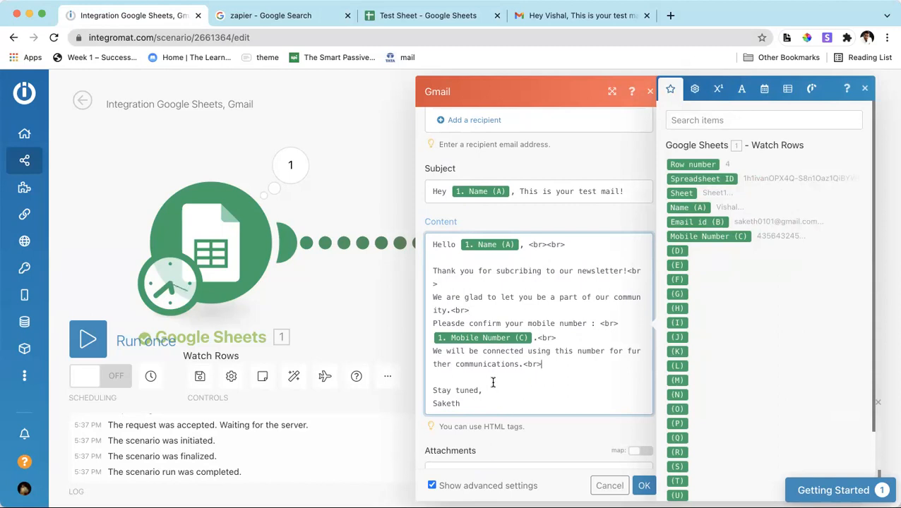
pyautogui.click(533, 393)
pyautogui.click(644, 486)
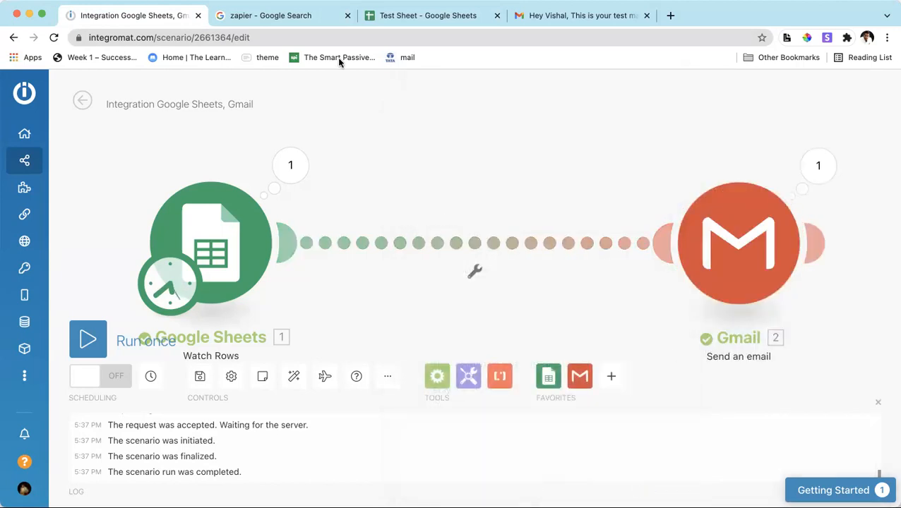
# Duplicate the contact in row 4 of the Test Sheet into row 5.
pyautogui.click(281, 15)
pyautogui.click(416, 15)
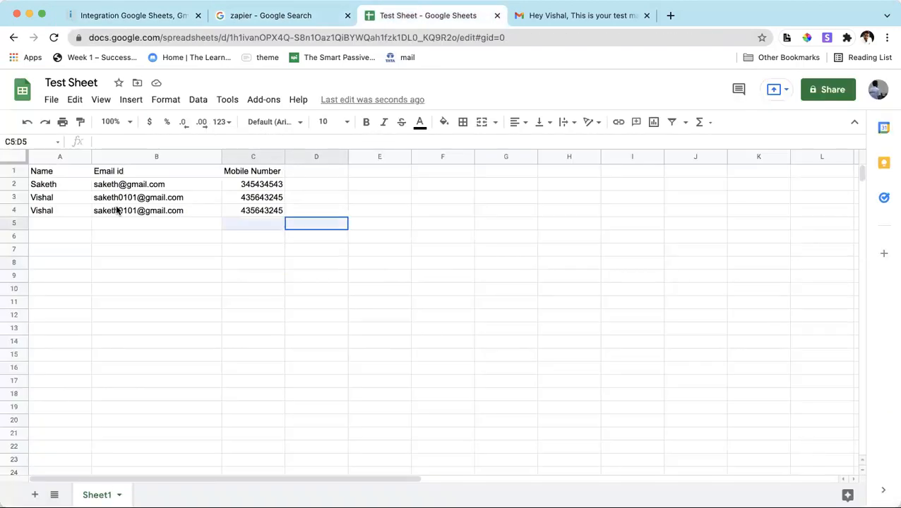
pyautogui.moveTo(118, 210); pyautogui.dragTo(59, 207)
pyautogui.hotkey('ctrl', 'c')
pyautogui.click(52, 223)
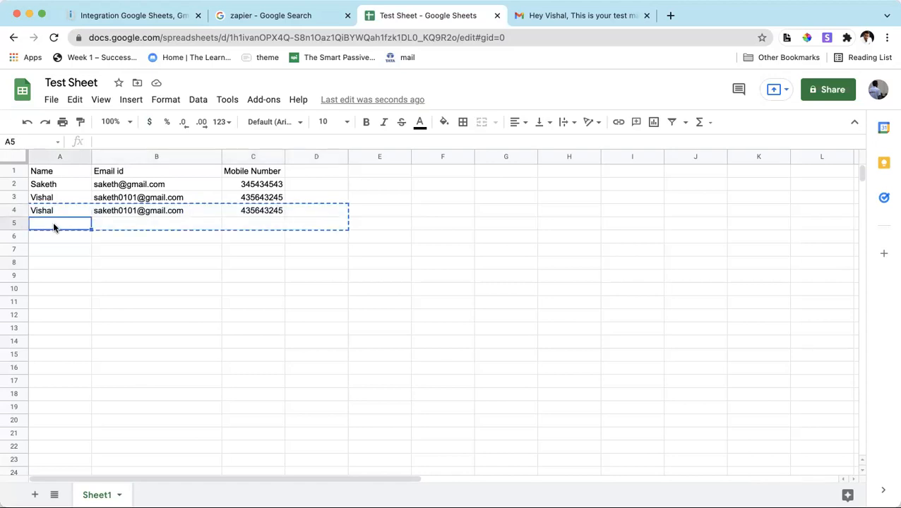
pyautogui.hotkey('ctrl', 'v')
pyautogui.click(130, 261)
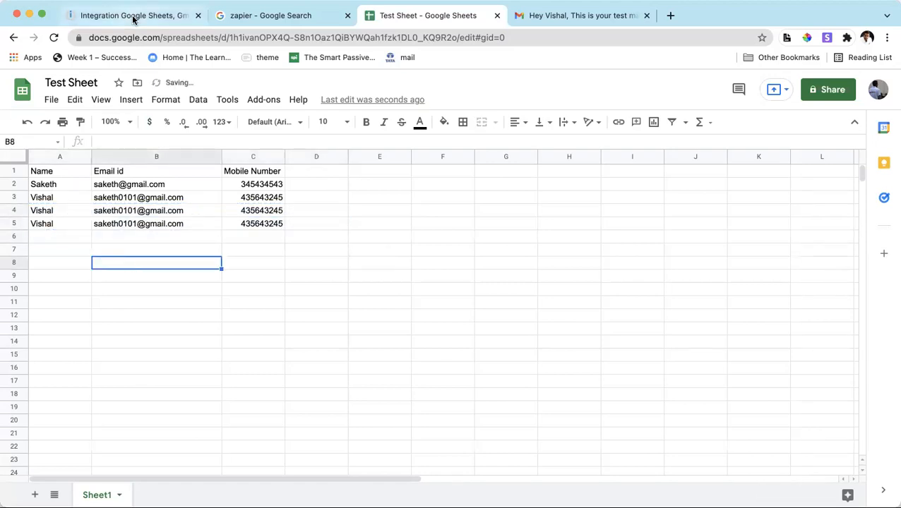
# Run the Integromat scenario once and reopen the test email conversation from the Gmail inbox.
pyautogui.click(133, 17)
pyautogui.click(99, 342)
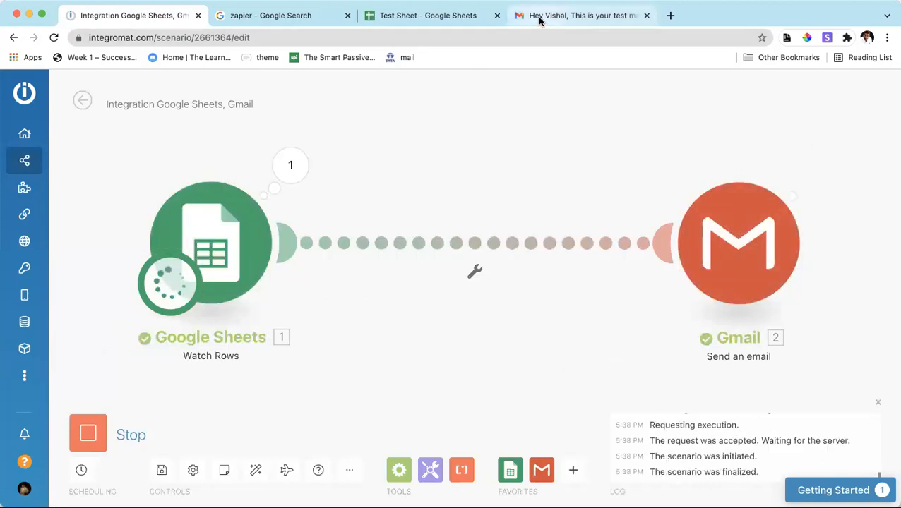
pyautogui.click(607, 17)
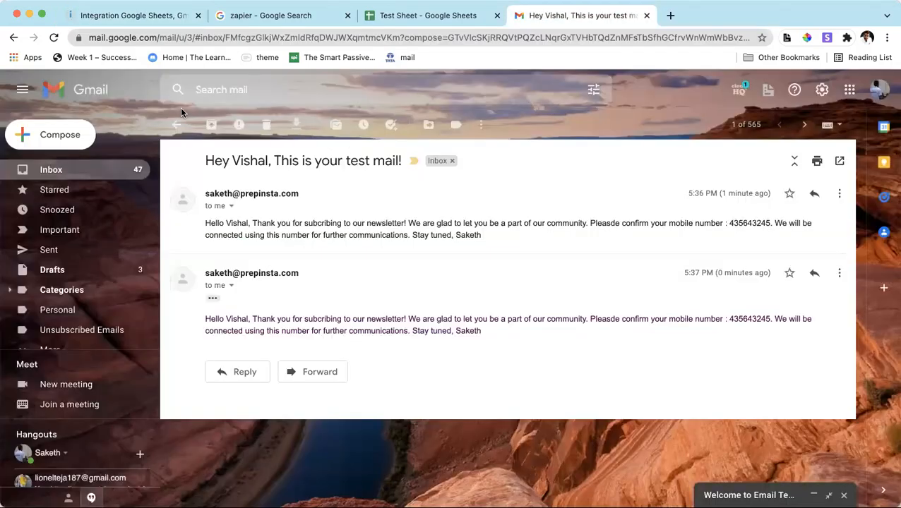
pyautogui.click(177, 124)
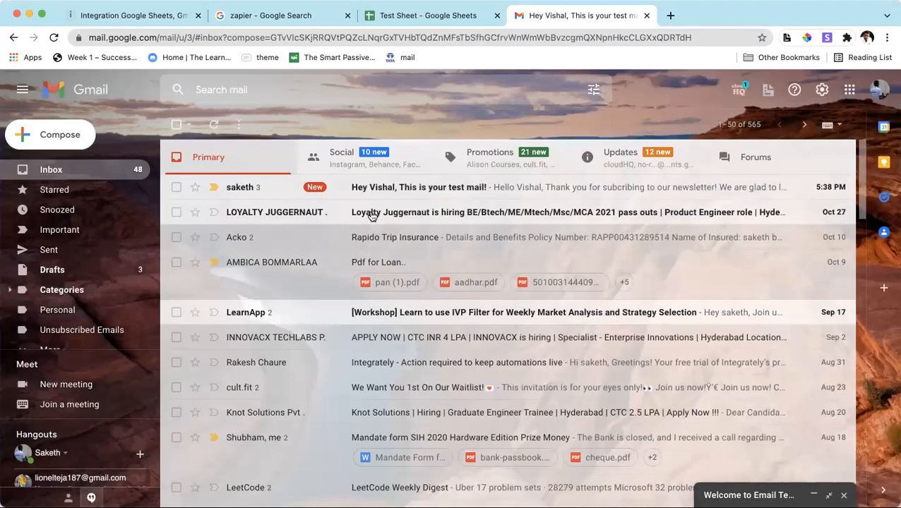
pyautogui.click(406, 189)
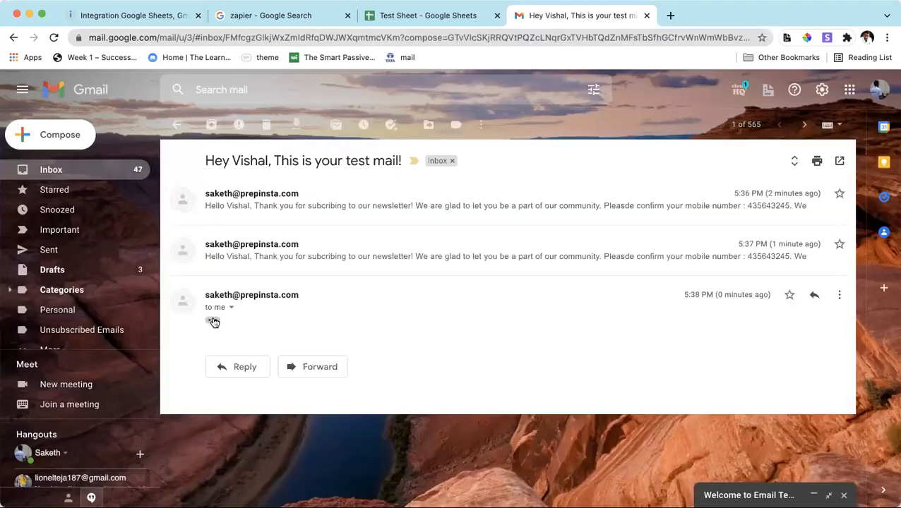
# Expand the two most recent test messages and compare their line breaks.
pyautogui.click(213, 322)
pyautogui.scroll(-1, 233, 237)
pyautogui.click(232, 232)
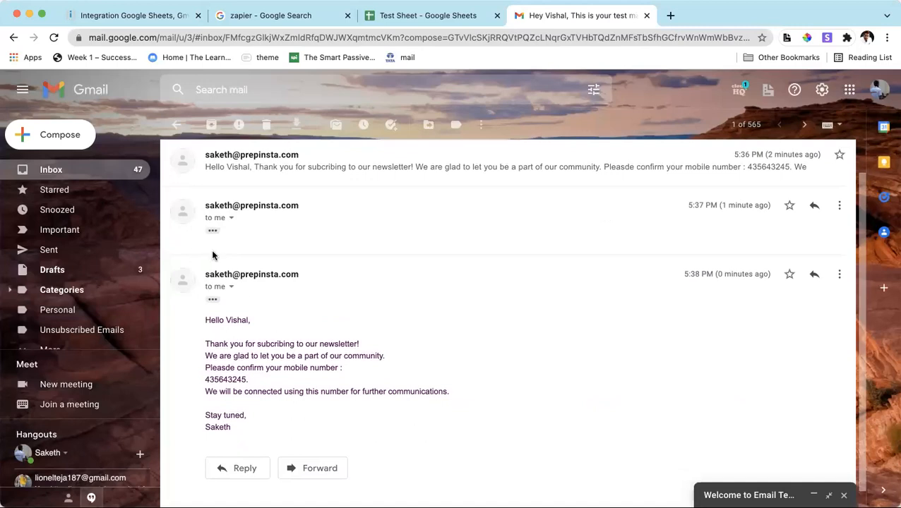
pyautogui.click(212, 230)
pyautogui.scroll(-1, 247, 353)
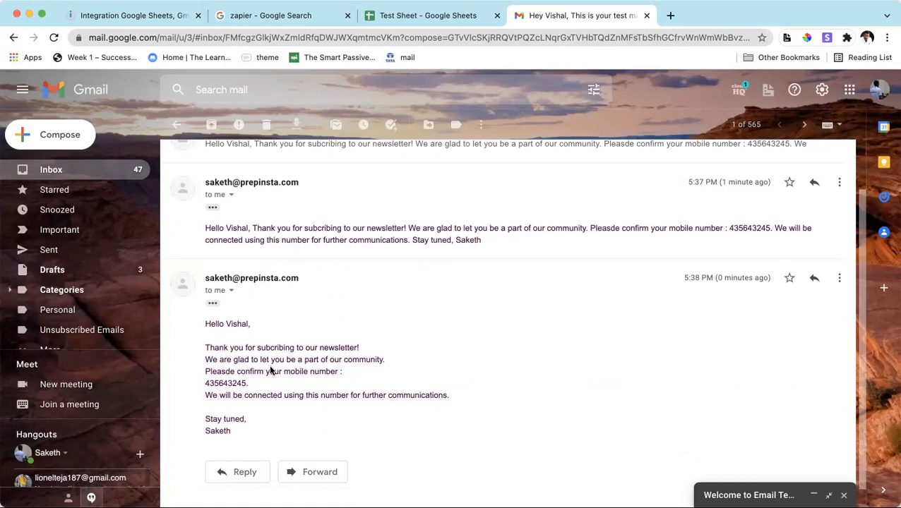
# Activate scheduling for the Integromat scenario at regular intervals of 15 minutes, checking the Test Sheet contacts and the other run options before confirming.
pyautogui.click(134, 16)
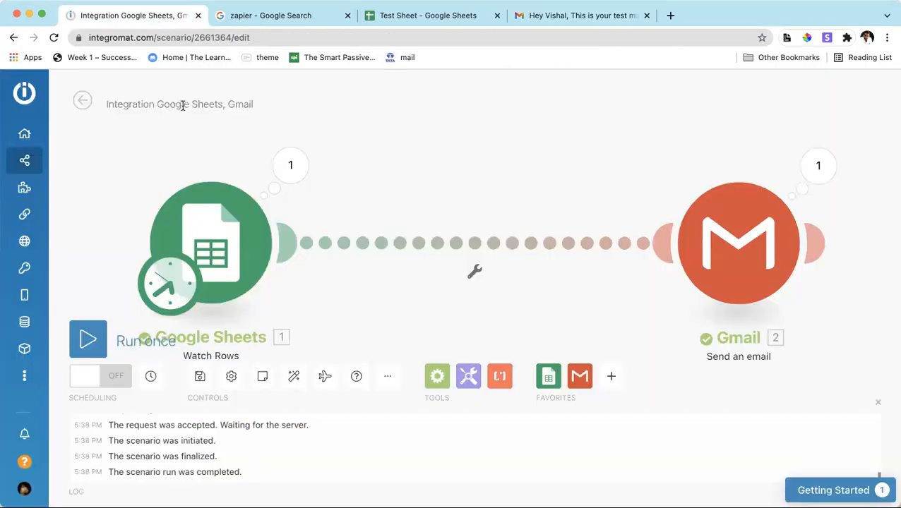
pyautogui.click(86, 380)
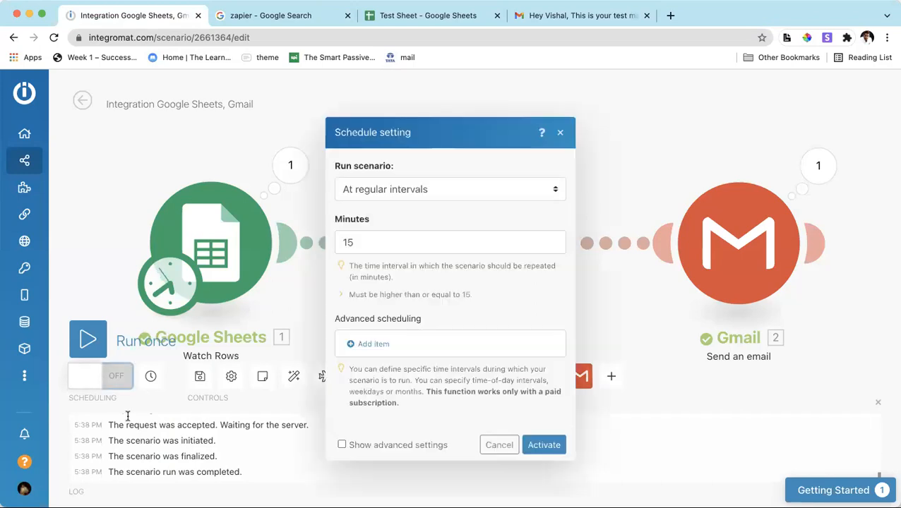
pyautogui.click(431, 190)
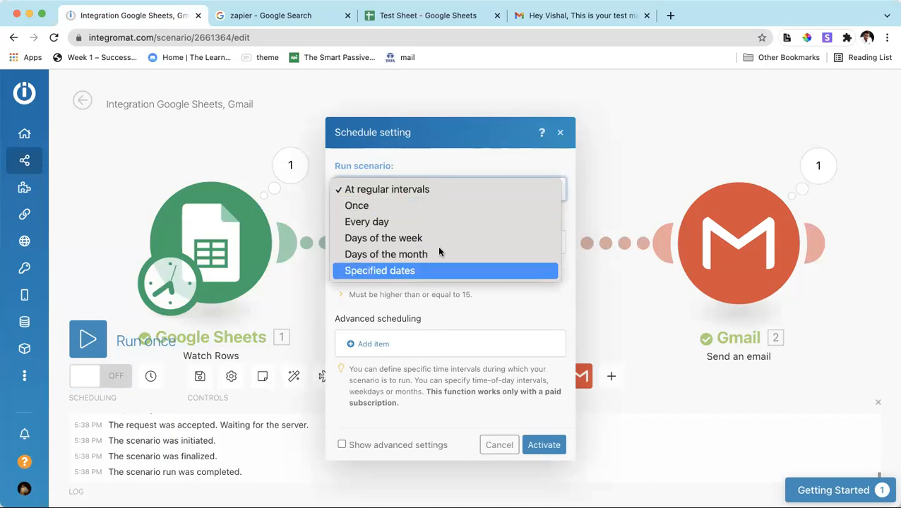
pyautogui.click(436, 188)
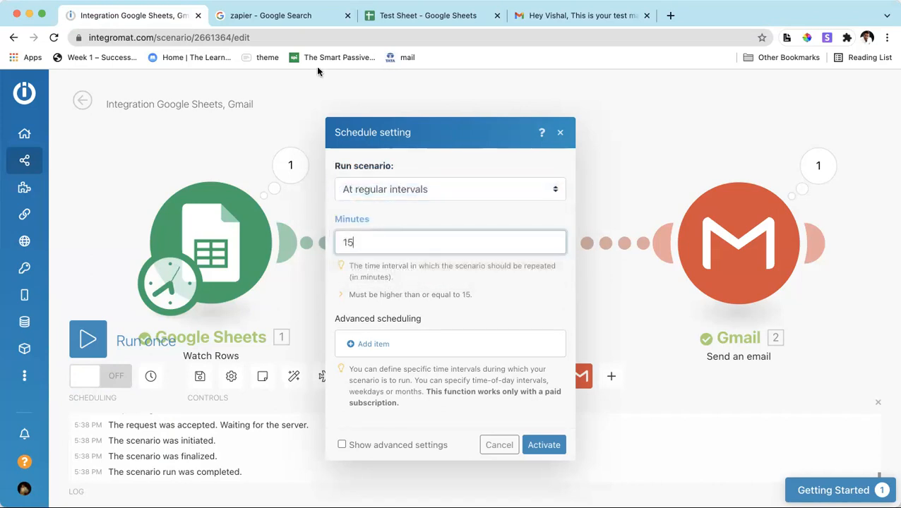
pyautogui.click(393, 14)
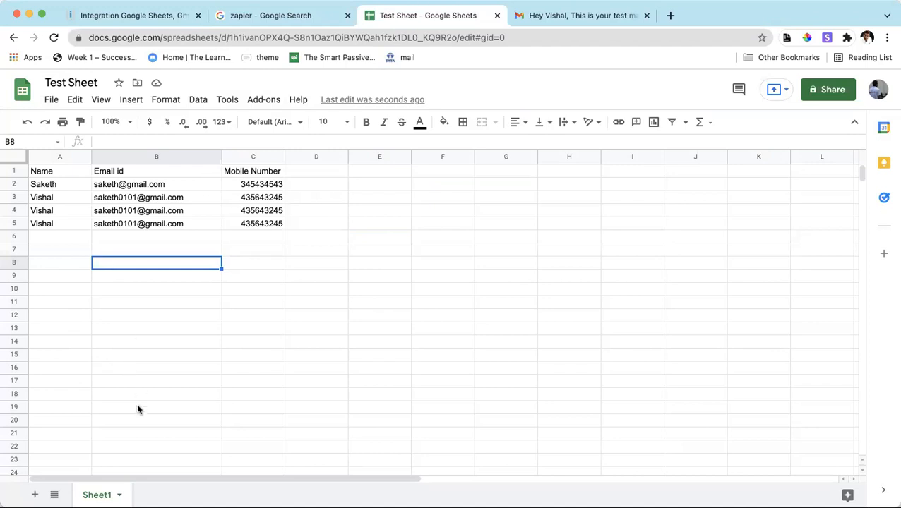
pyautogui.click(157, 21)
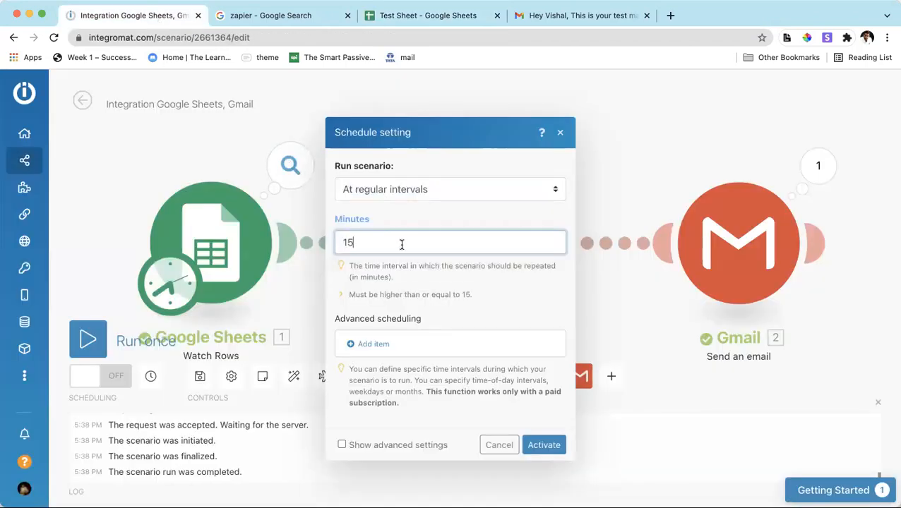
pyautogui.click(417, 15)
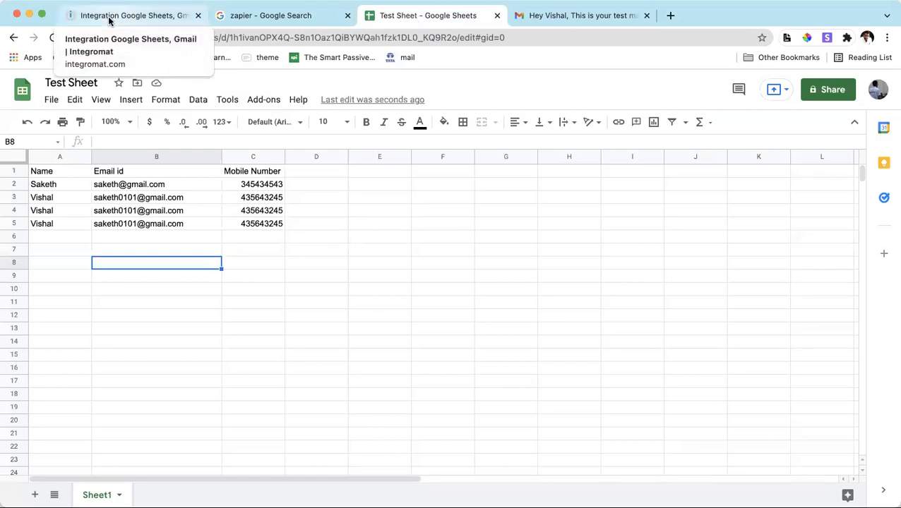
pyautogui.click(109, 20)
pyautogui.click(393, 186)
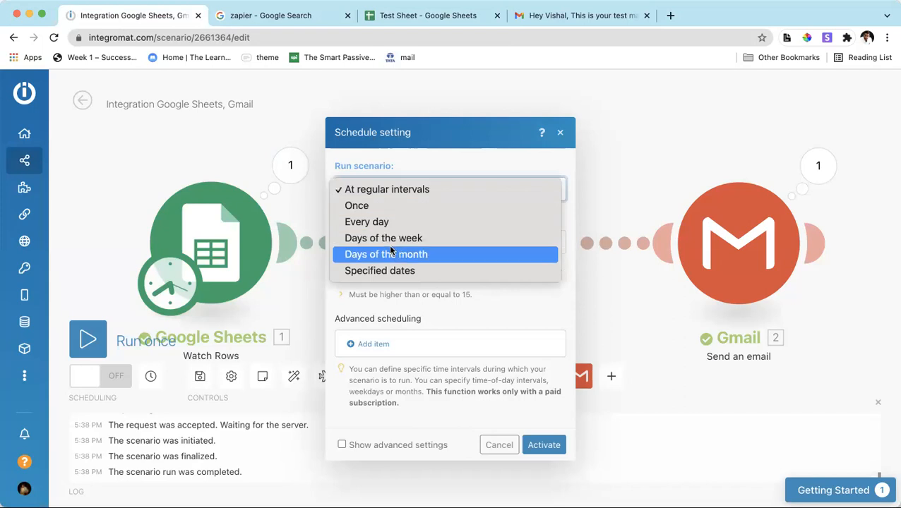
pyautogui.click(465, 313)
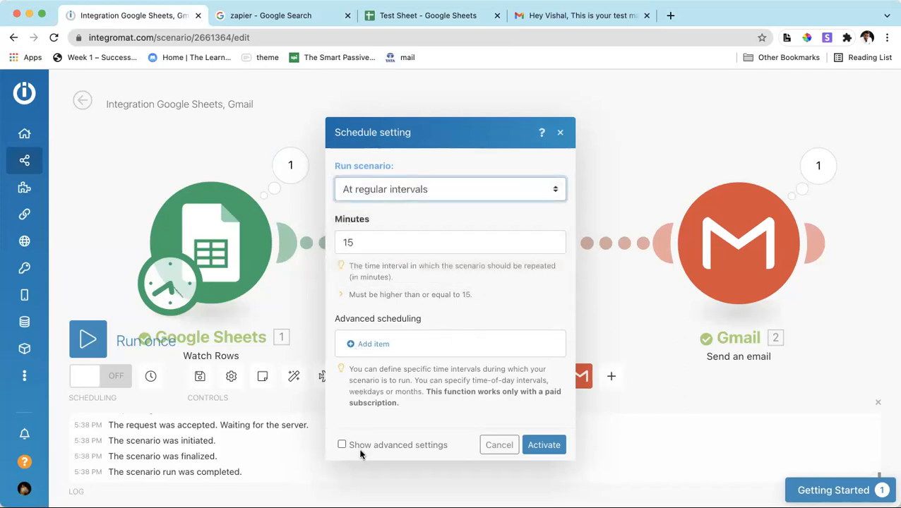
pyautogui.click(542, 445)
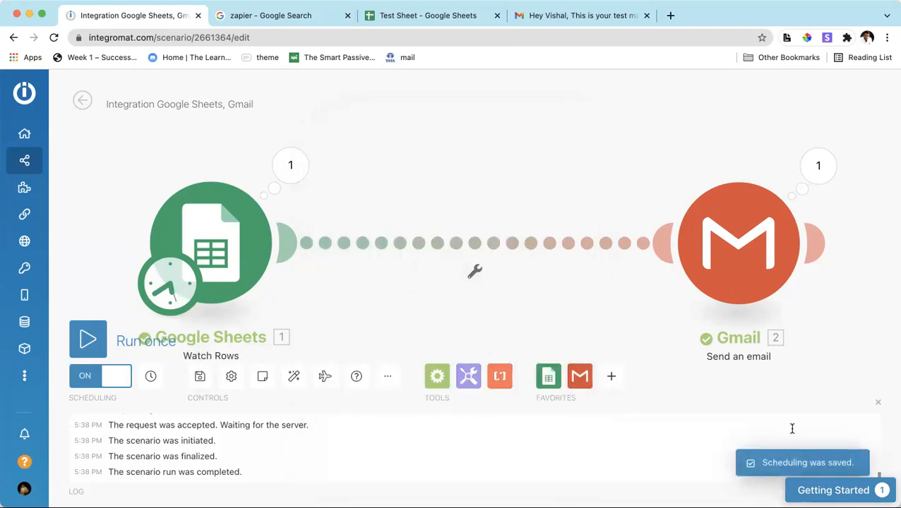
# Leave the scenario editor for the Integromat dashboard, dismiss the welcome message and collapse the getting-started checklist.
pyautogui.moveTo(37, 141)
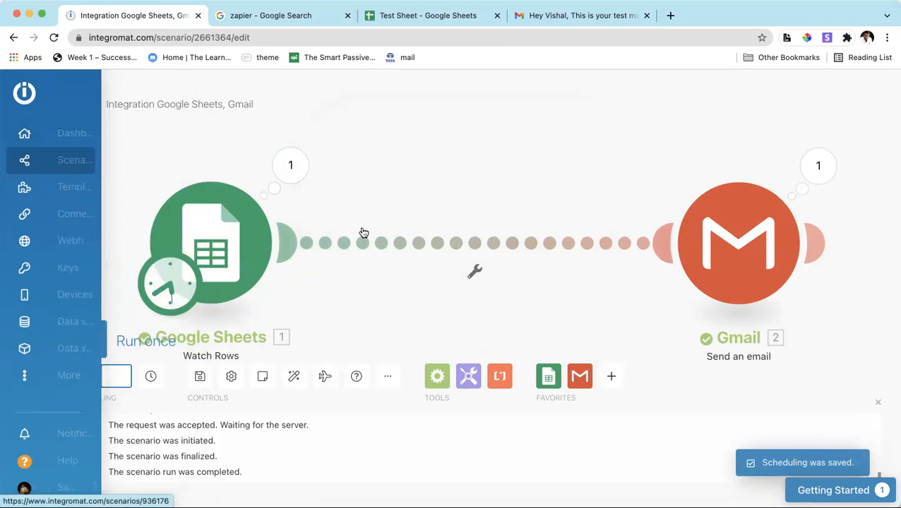
pyautogui.click(79, 147)
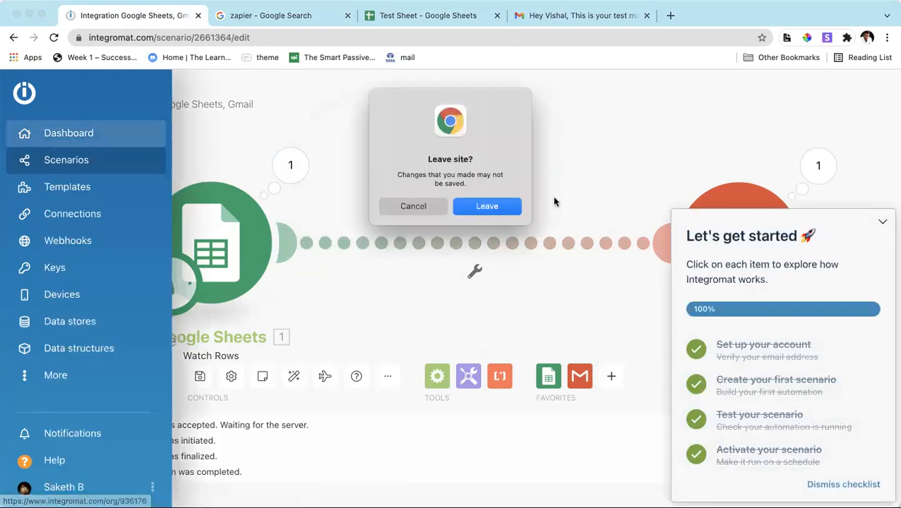
pyautogui.click(480, 207)
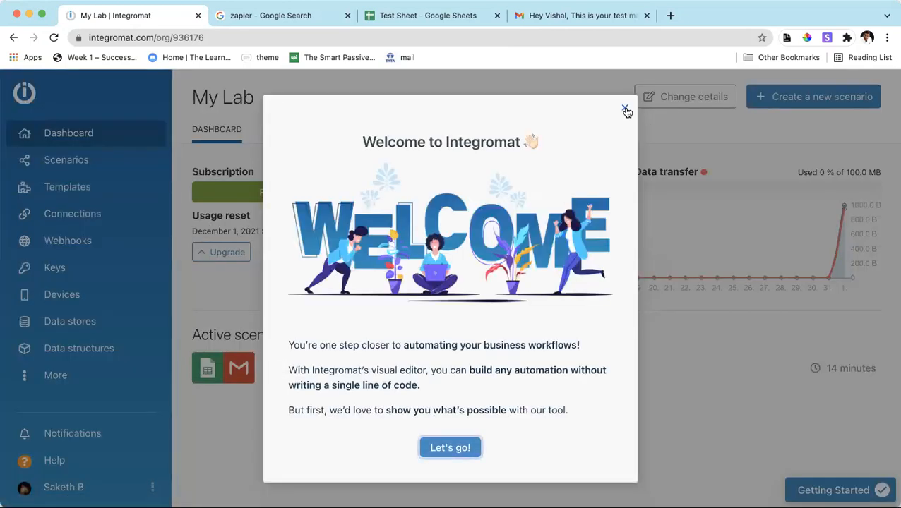
pyautogui.click(625, 110)
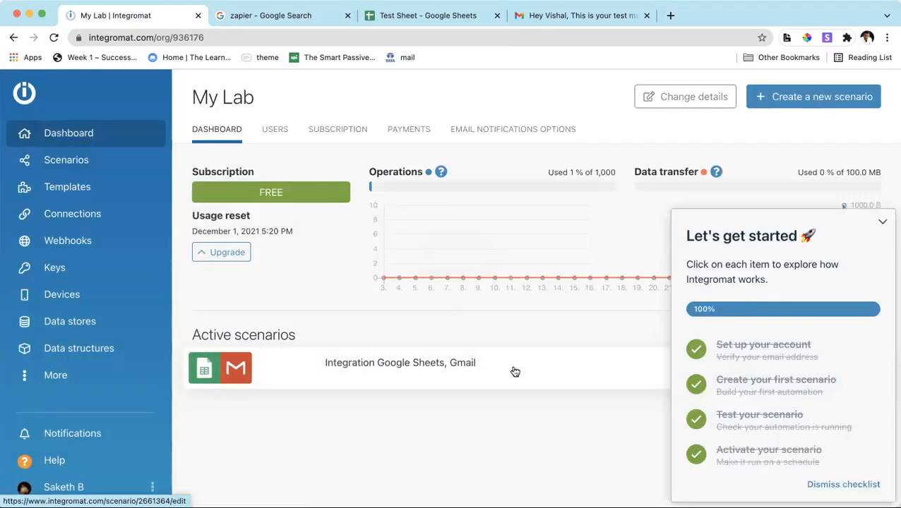
pyautogui.click(882, 222)
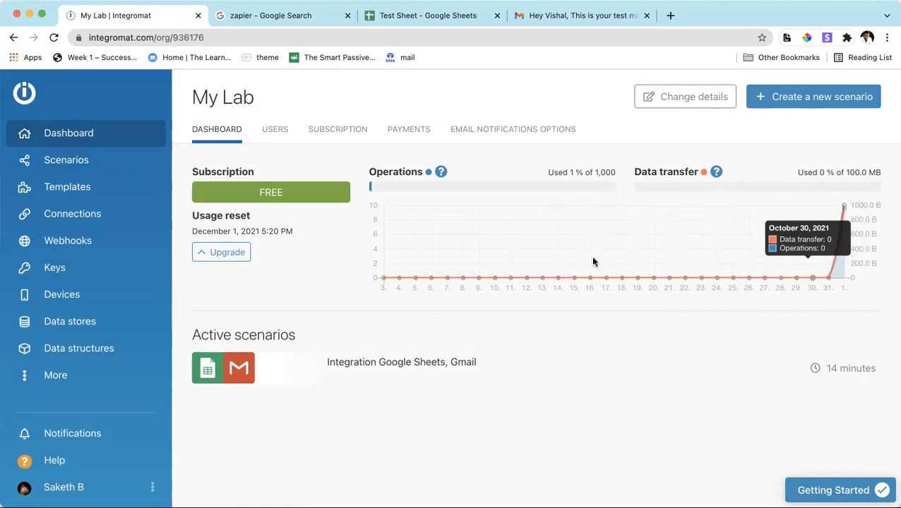
# Open the Integration Google Sheets, Gmail scenario from the scenarios list, look over its last runs and enter its editor.
pyautogui.click(94, 161)
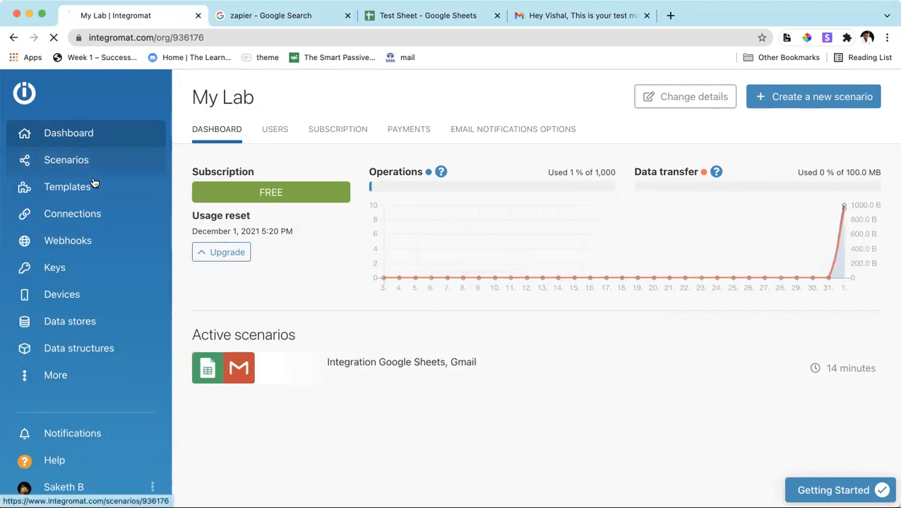
pyautogui.click(363, 179)
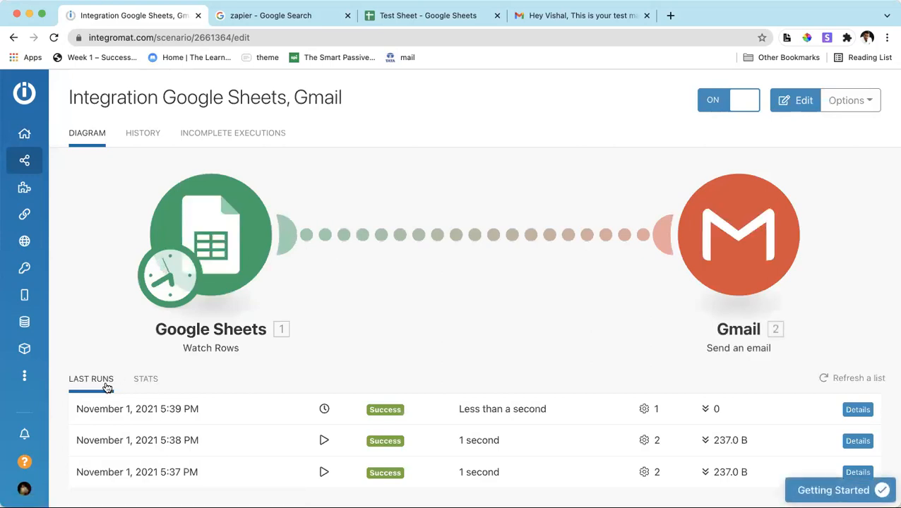
pyautogui.click(100, 308)
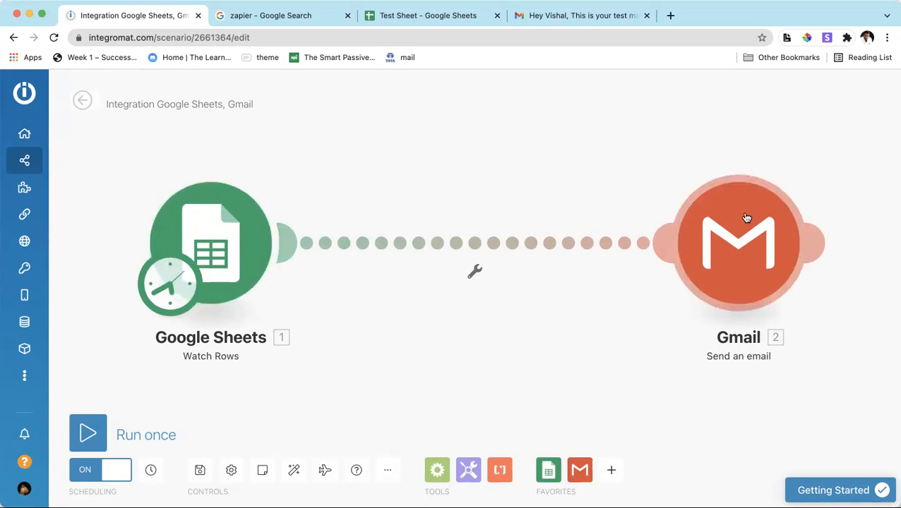
# Review the contact rows in the Test Sheet, select the email cell in row 5 and return to the scenario.
pyautogui.click(408, 16)
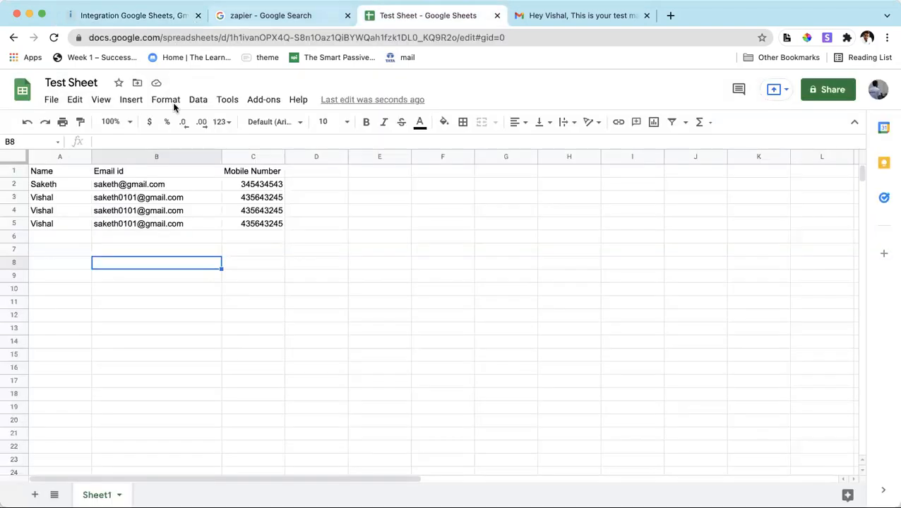
pyautogui.click(121, 224)
pyautogui.click(159, 17)
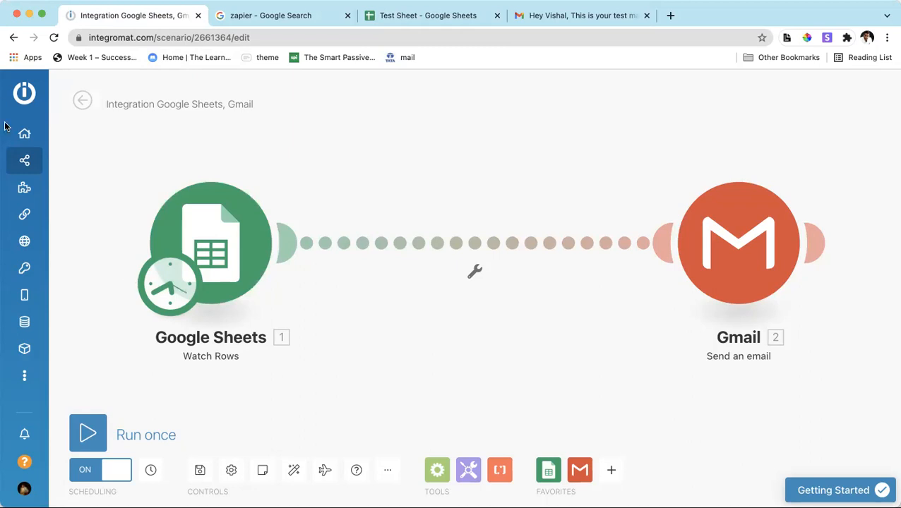
# Go to the dashboard, reopen the Integration Google Sheets, Gmail scenario from the active scenarios and enter its editor.
pyautogui.click(34, 143)
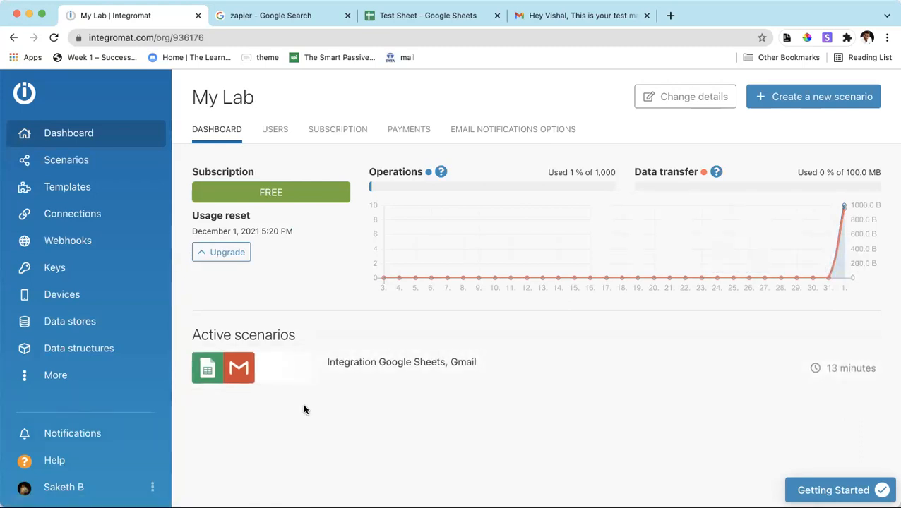
pyautogui.click(292, 381)
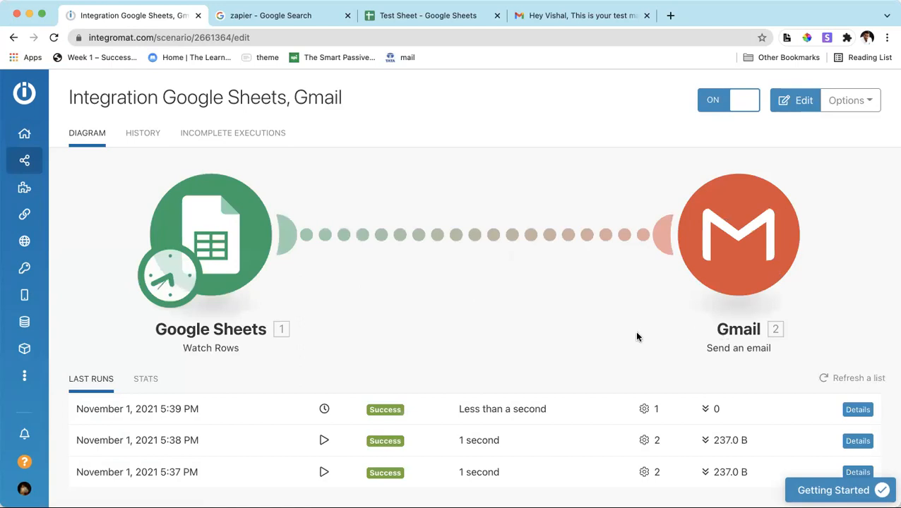
pyautogui.click(770, 233)
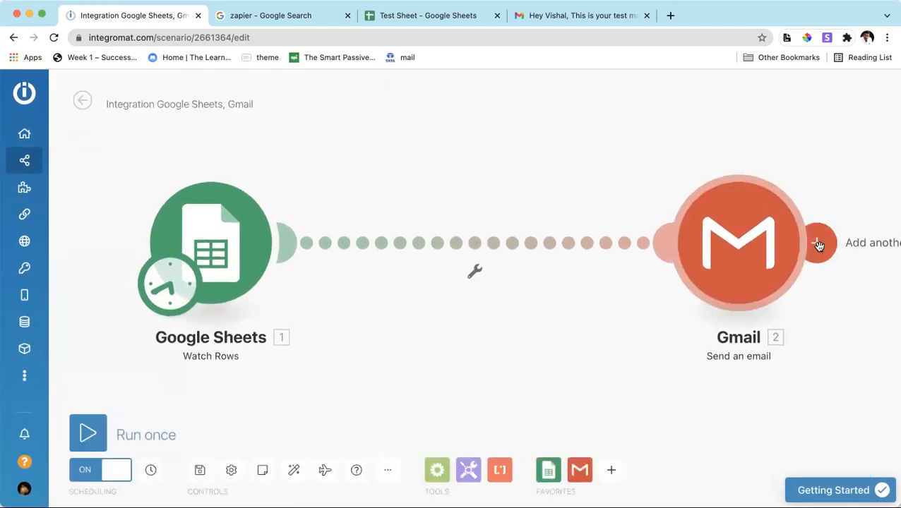
# Start another module after Gmail, search the available apps for "disco" and "sms", and browse the SMS services.
pyautogui.click(813, 243)
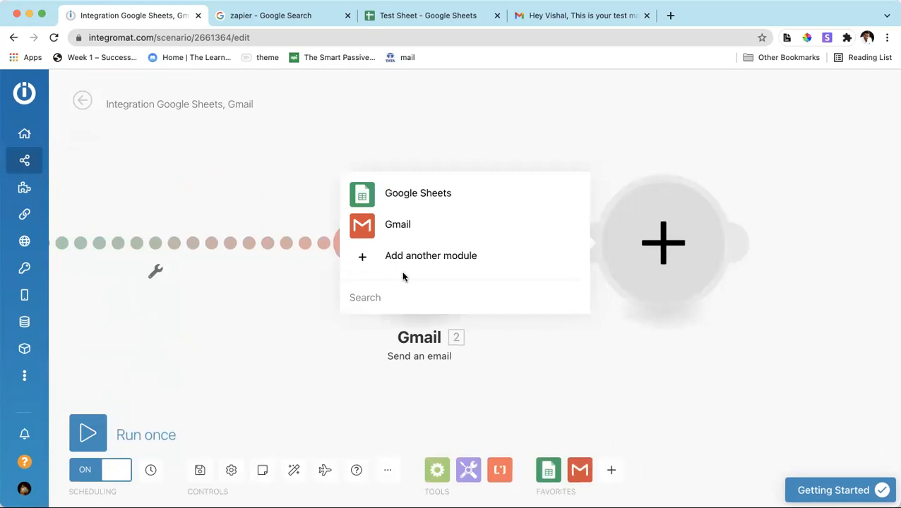
pyautogui.write('disco')
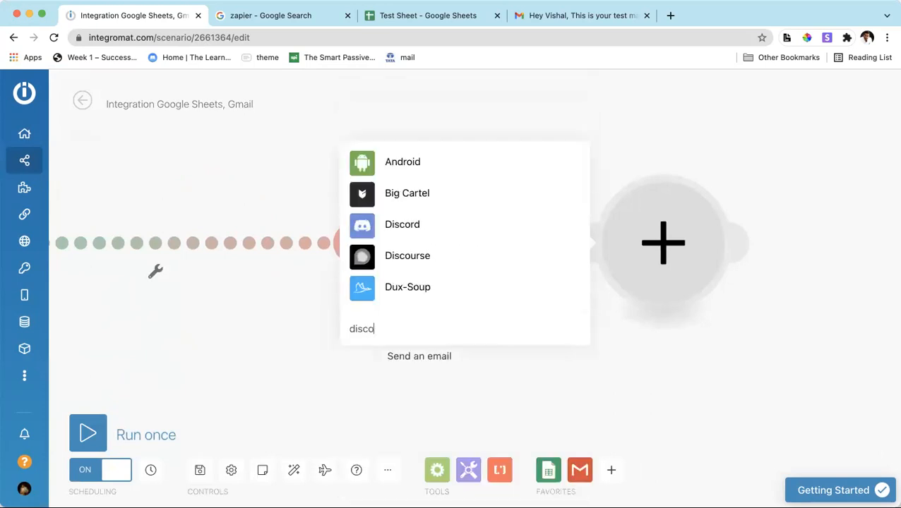
pyautogui.press('BackSpace')
pyautogui.press('BackSpace')
pyautogui.press('BackSpace')
pyautogui.press('BackSpace')
pyautogui.press('BackSpace')
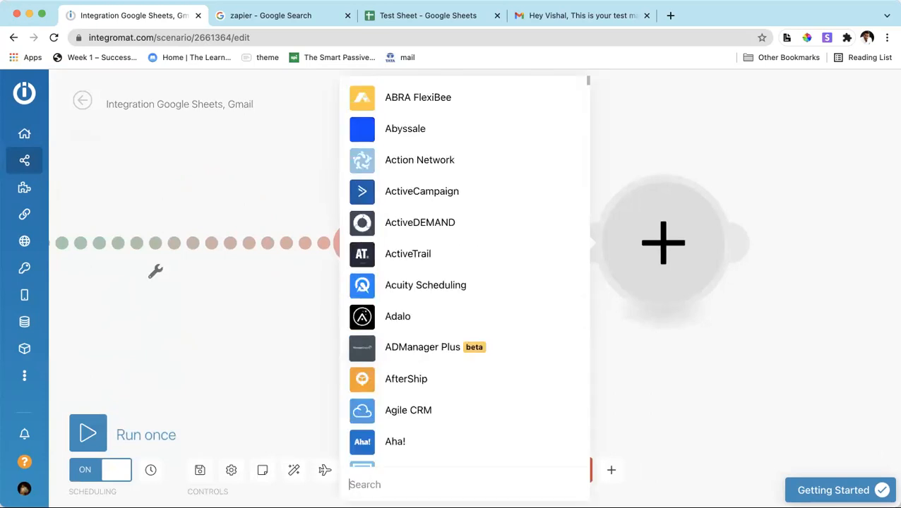
pyautogui.write('sms')
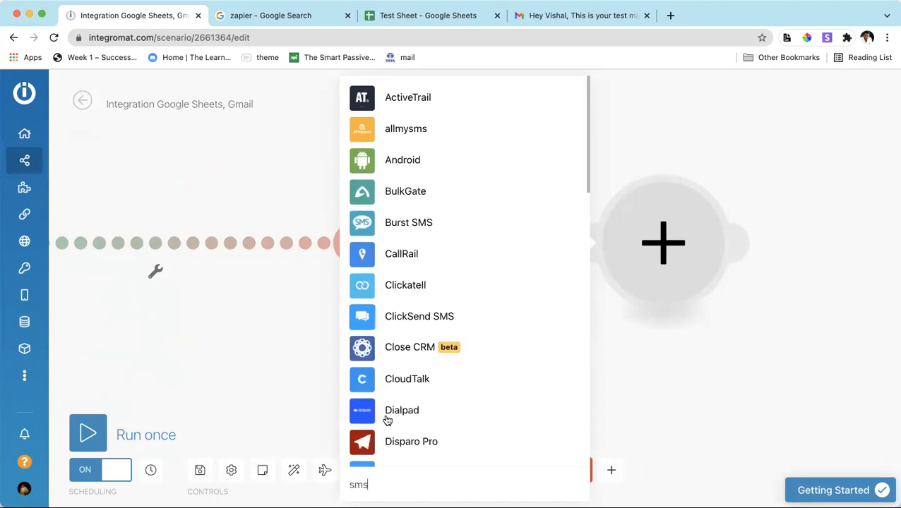
pyautogui.scroll(-1, 386, 420)
pyautogui.scroll(-10, 387, 420)
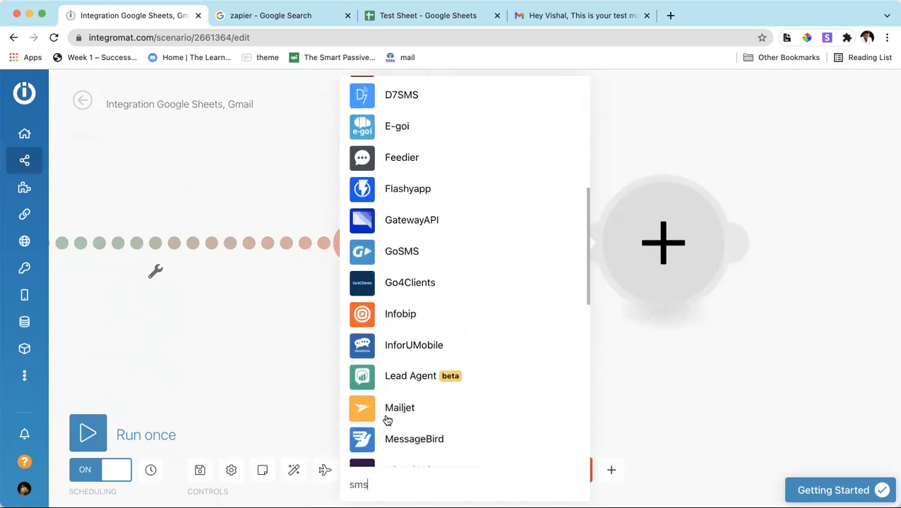
pyautogui.scroll(-3, 387, 420)
pyautogui.scroll(-6, 422, 339)
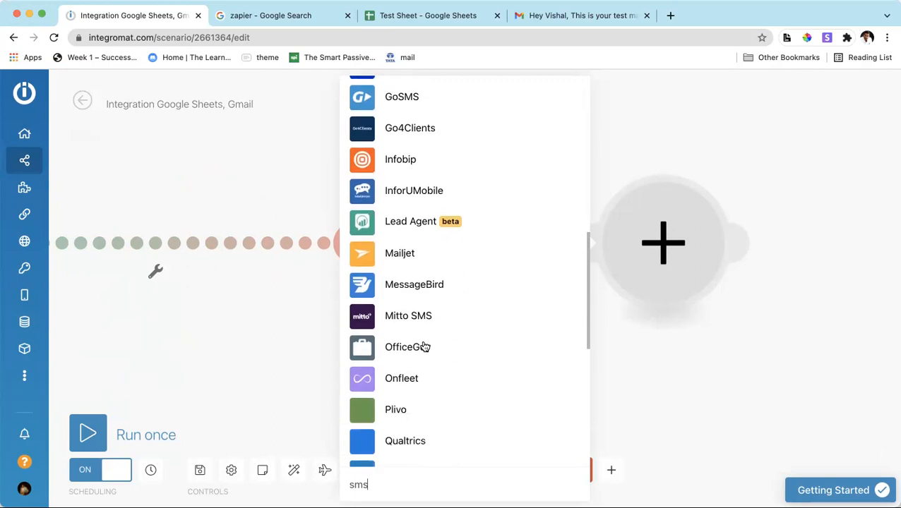
pyautogui.scroll(-5, 423, 344)
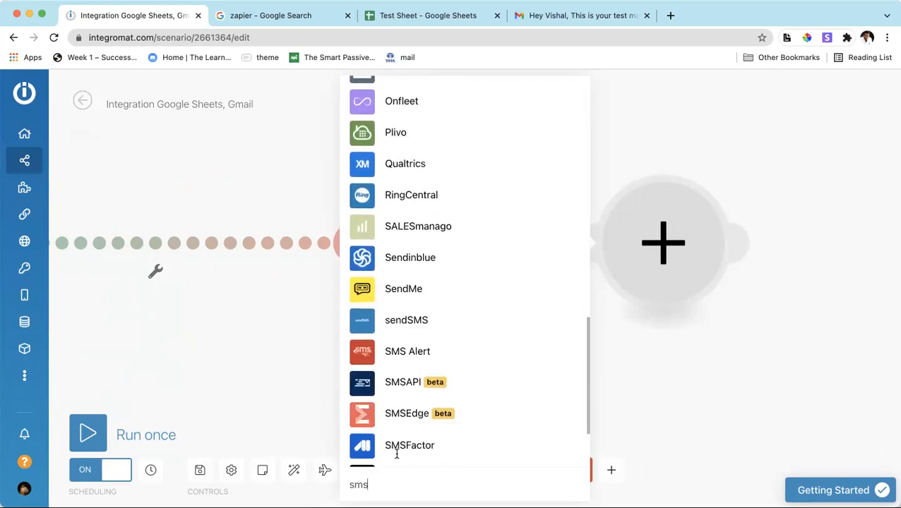
pyautogui.scroll(-2, 406, 416)
pyautogui.scroll(-1, 406, 417)
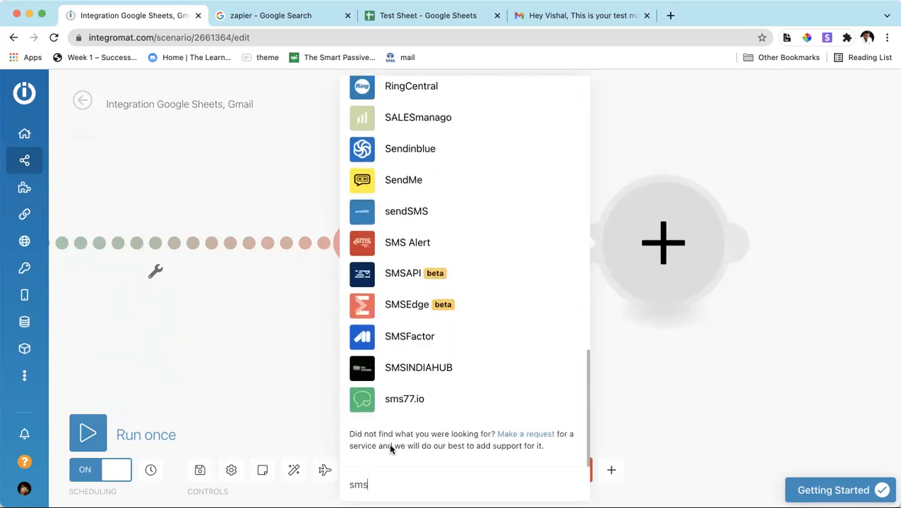
# Search the available apps for "mail" and "conve", then clear the search.
pyautogui.press('BackSpace')
pyautogui.press('BackSpace')
pyautogui.press('BackSpace')
pyautogui.write('mail')
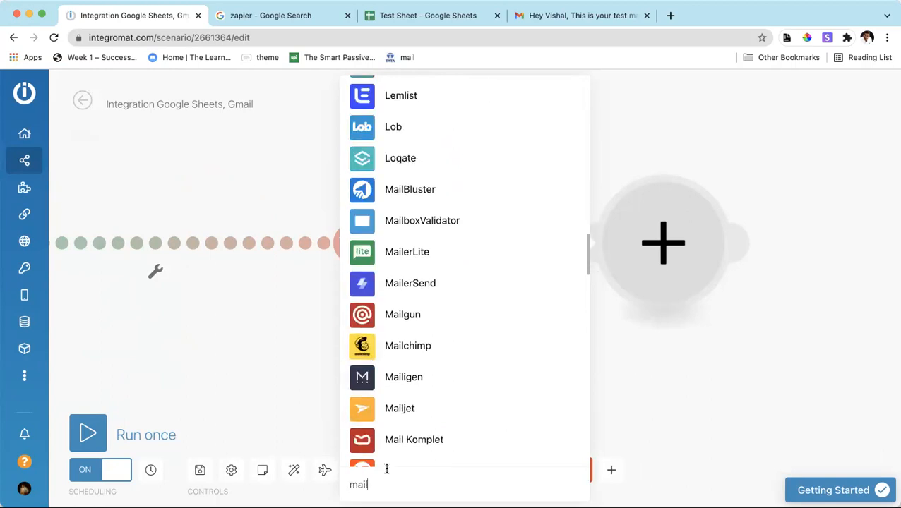
pyautogui.press('BackSpace')
pyautogui.press('BackSpace')
pyautogui.press('BackSpace')
pyautogui.write('convet')
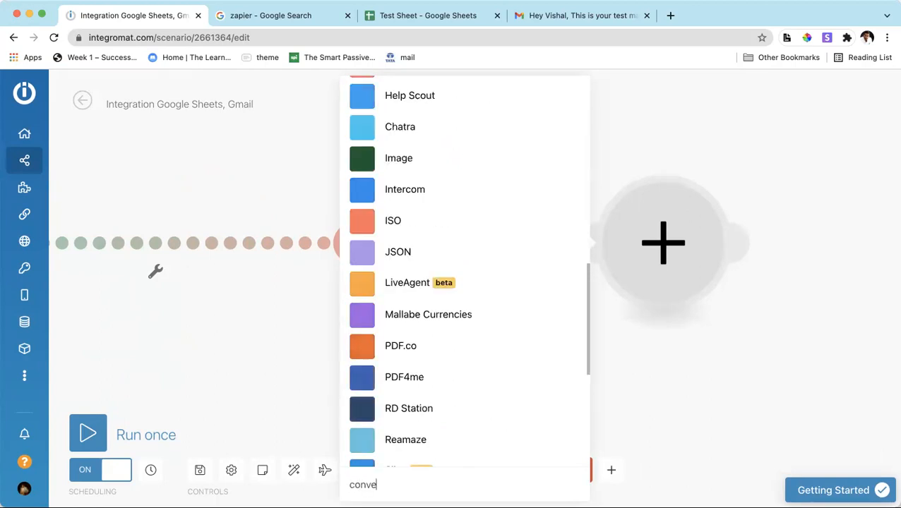
pyautogui.press('BackSpace')
pyautogui.press('BackSpace')
pyautogui.press('BackSpace')
pyautogui.press('BackSpace')
pyautogui.press('BackSpace')
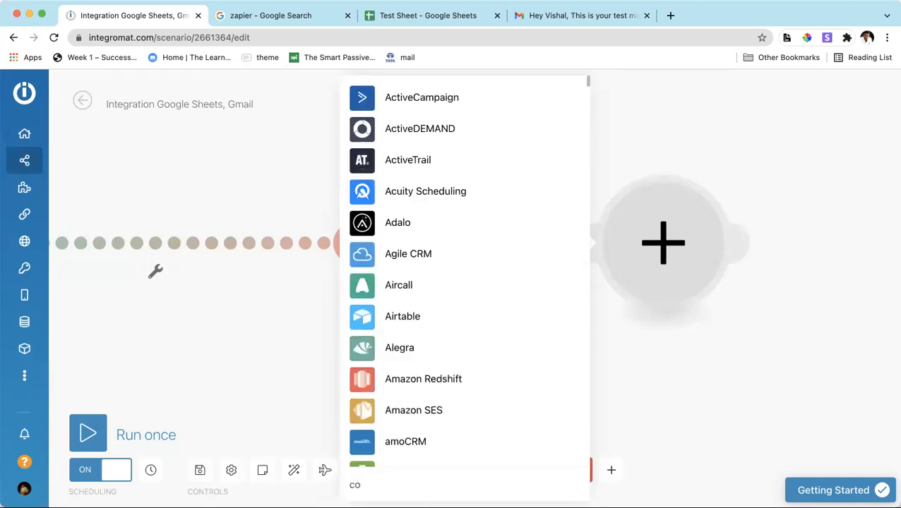
pyautogui.press('BackSpace')
# Browse the full alphabetical app list, close it without choosing a module and return to the dashboard.
pyautogui.scroll(-5, 394, 391)
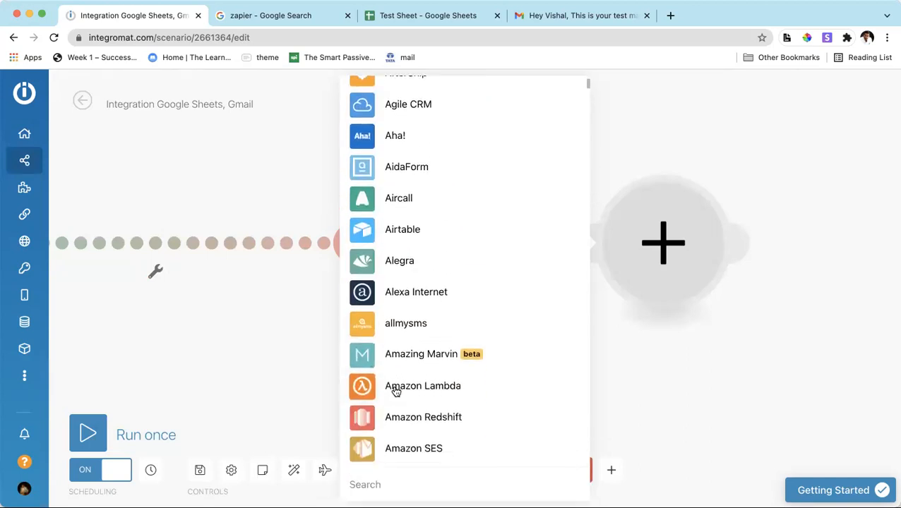
pyautogui.scroll(-5, 398, 366)
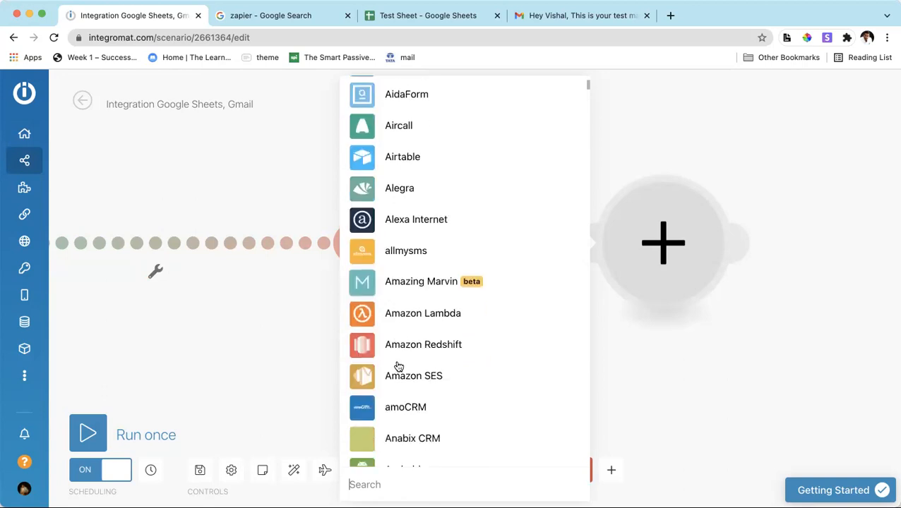
pyautogui.scroll(-8, 397, 366)
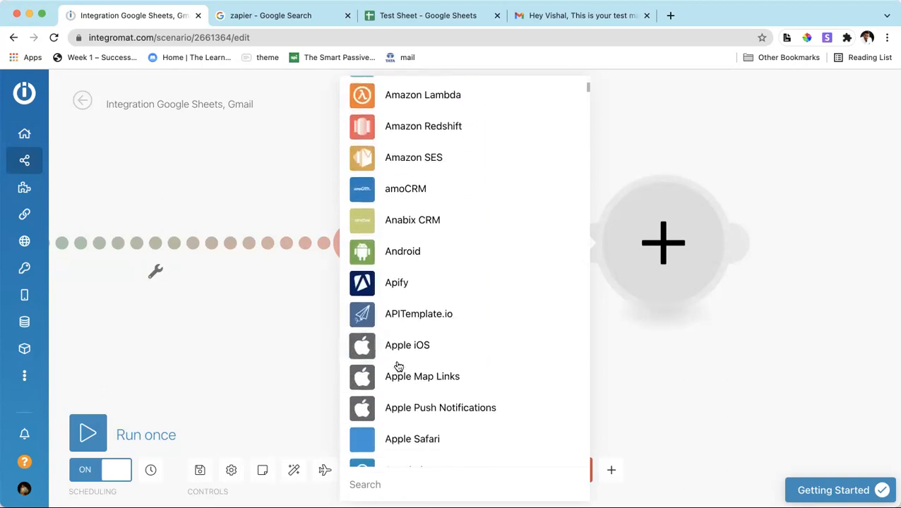
pyautogui.click(267, 373)
pyautogui.click(56, 133)
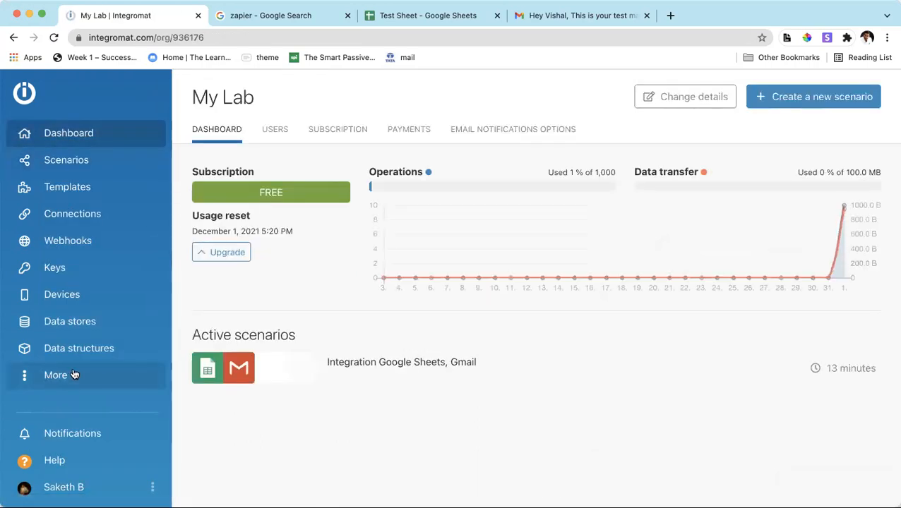